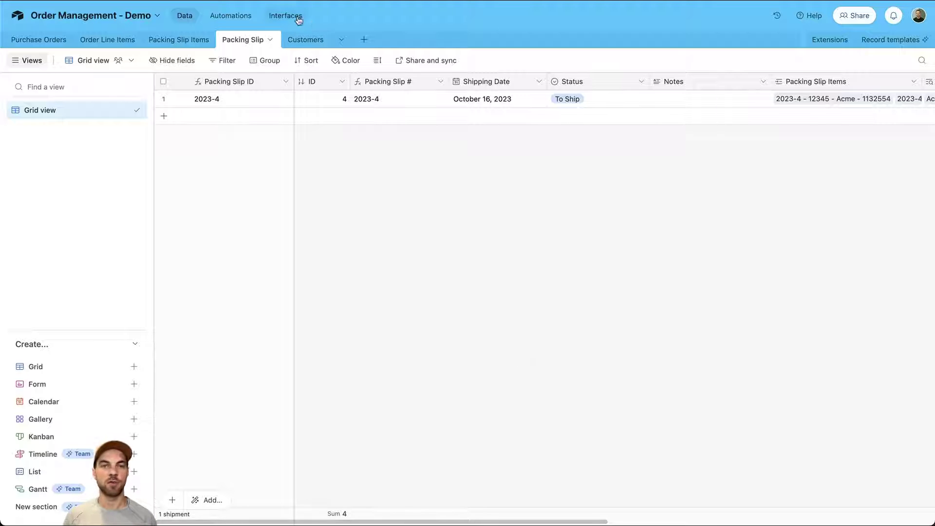
- Start building a new interface, keeping the default interface name
click(283, 17)
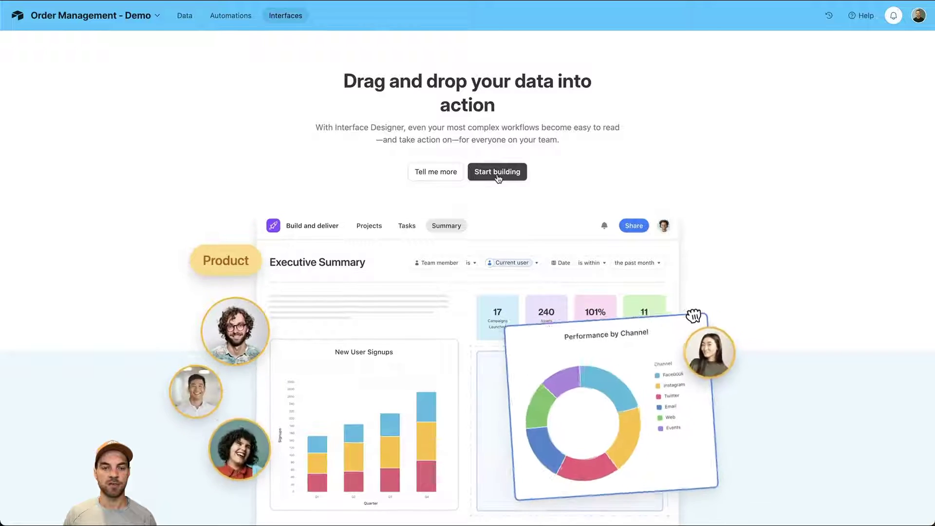
click(498, 176)
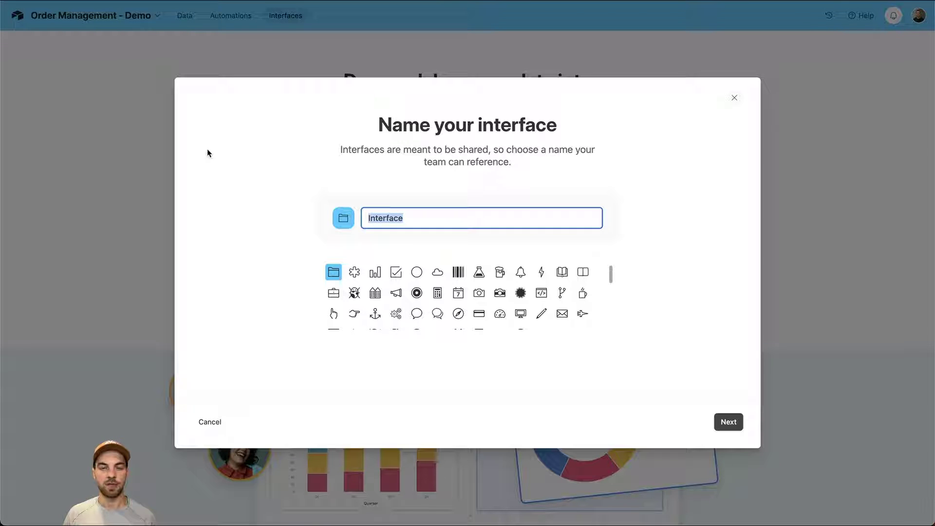
click(730, 423)
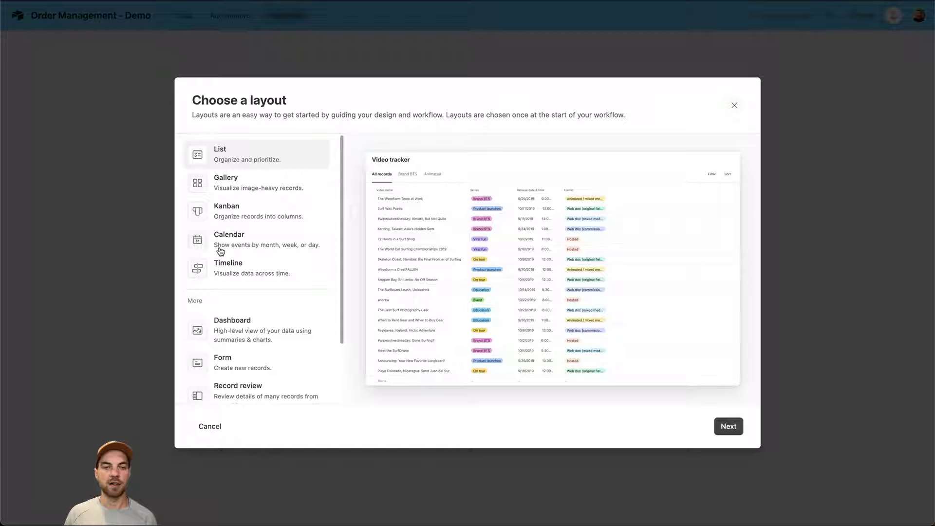
- Choose the Record review layout with Purchase Orders as the source table
scroll(224, 249, down, 3)
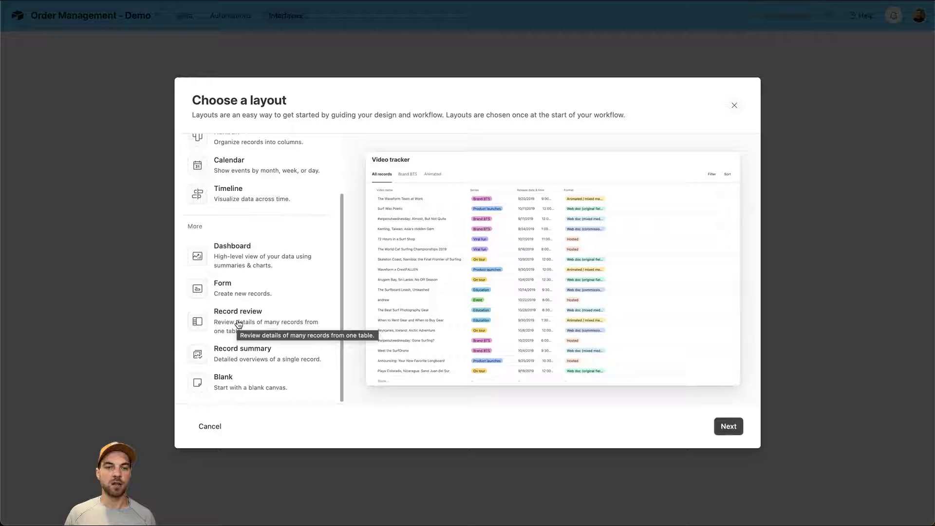
click(240, 325)
scroll(292, 253, up, 3)
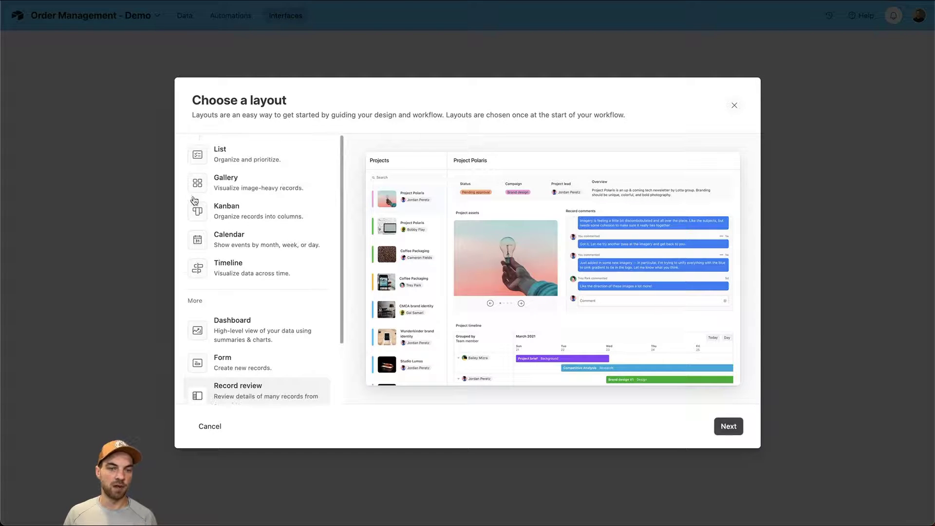
scroll(241, 227, down, 3)
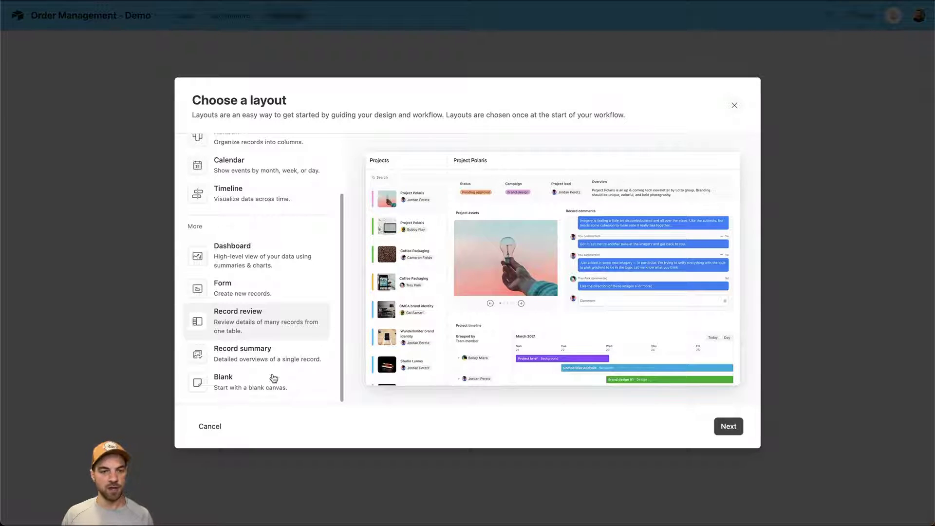
click(256, 384)
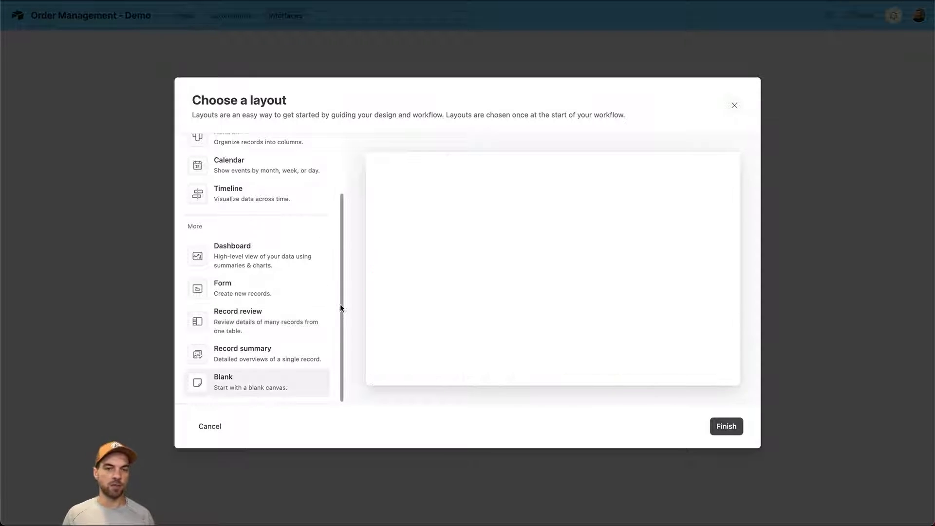
click(251, 331)
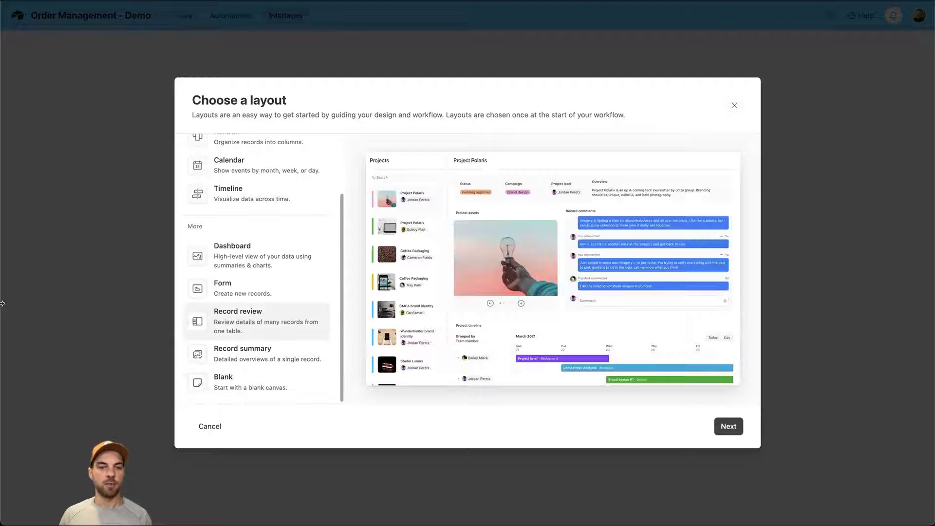
click(728, 427)
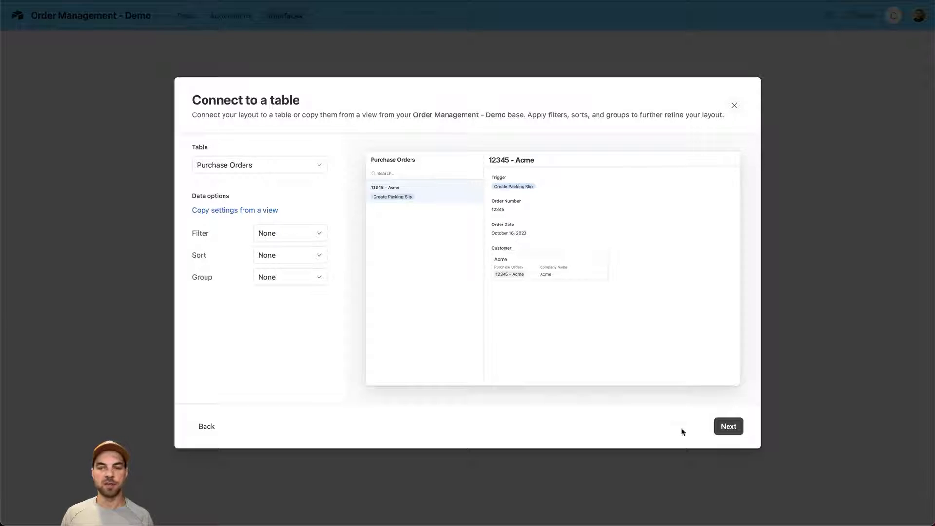
click(730, 429)
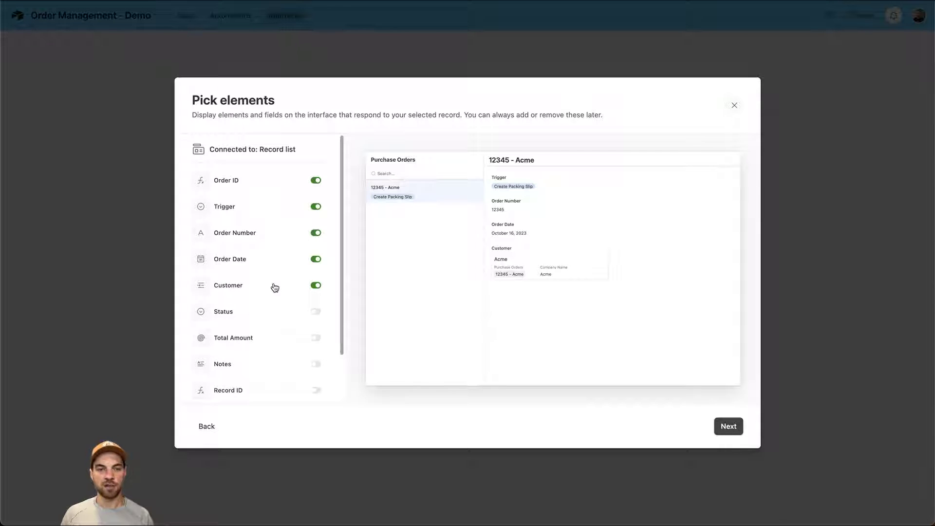
- Show Status, Total Amount, Notes, Record ID, Remaining Ship and Order Line Items fields
scroll(273, 286, down, 2)
click(316, 254)
click(317, 282)
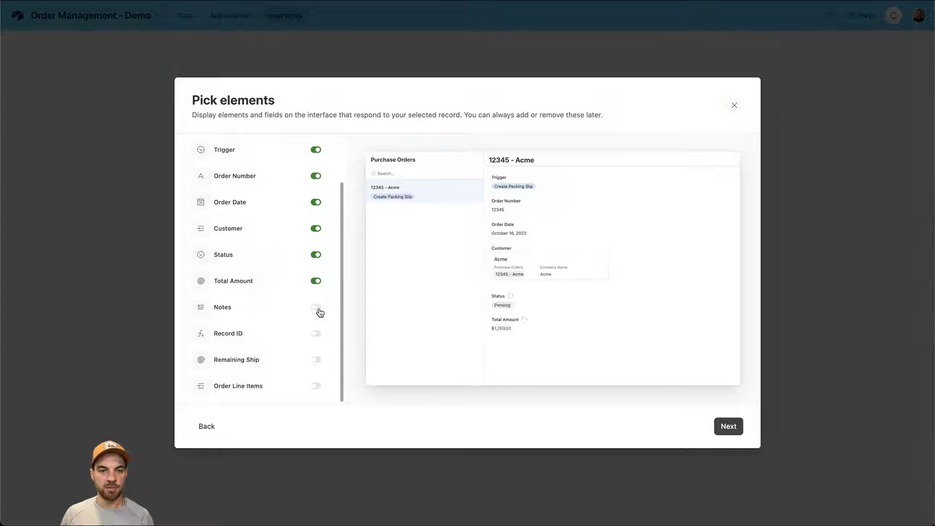
click(317, 307)
click(316, 334)
click(317, 360)
click(316, 387)
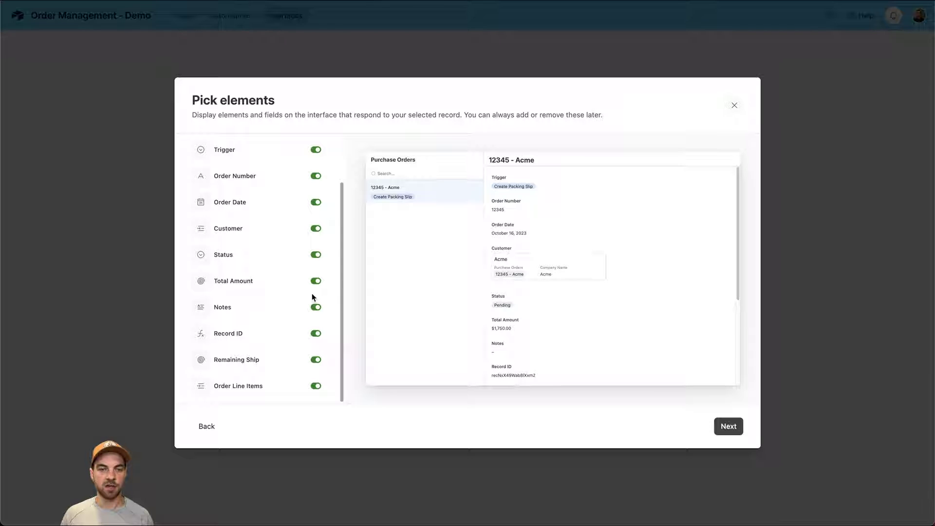
scroll(234, 240, up, 2)
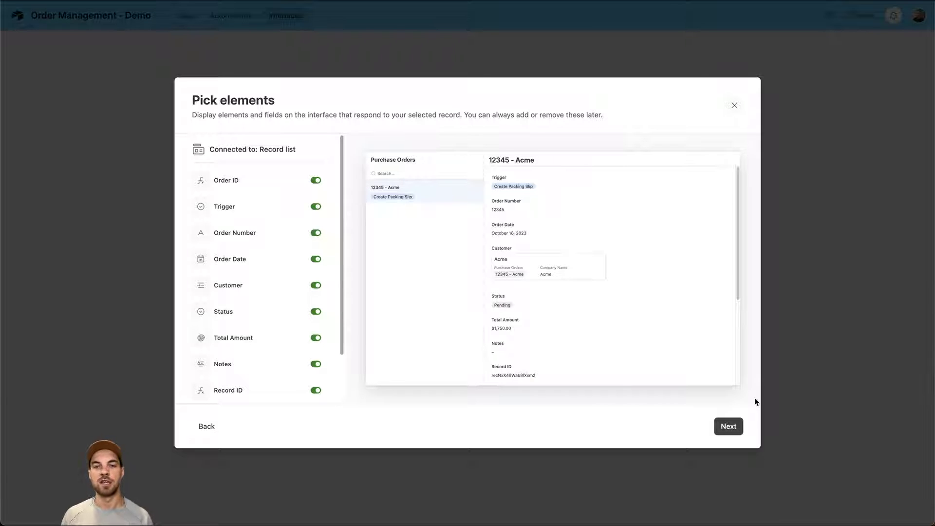
- Name the page 'Orders' and finish creating it
click(729, 426)
text(Orders)
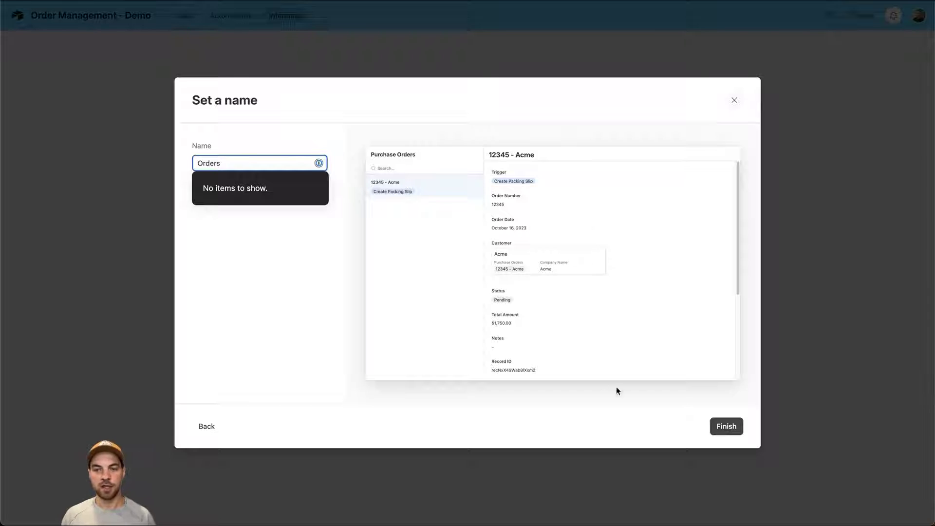
click(728, 427)
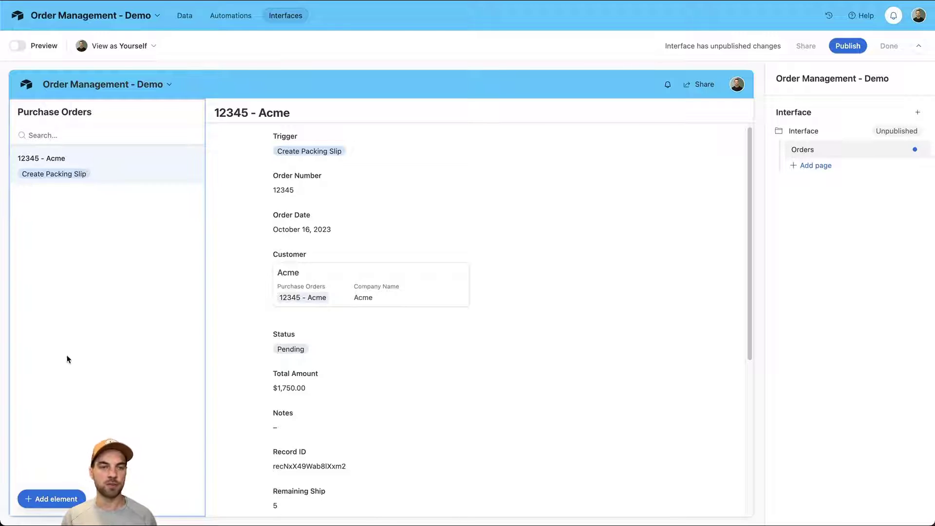
click(131, 251)
click(42, 135)
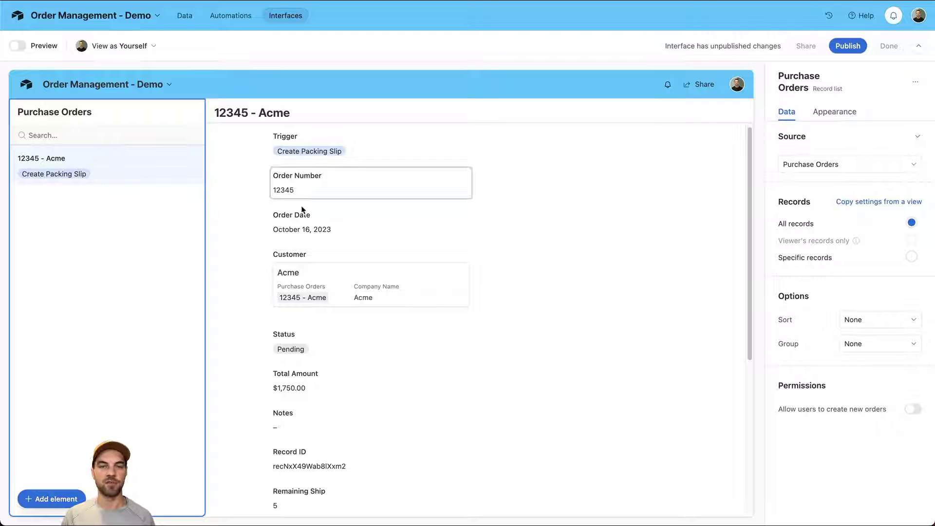
scroll(348, 182, down, 1)
scroll(217, 132, up, 2)
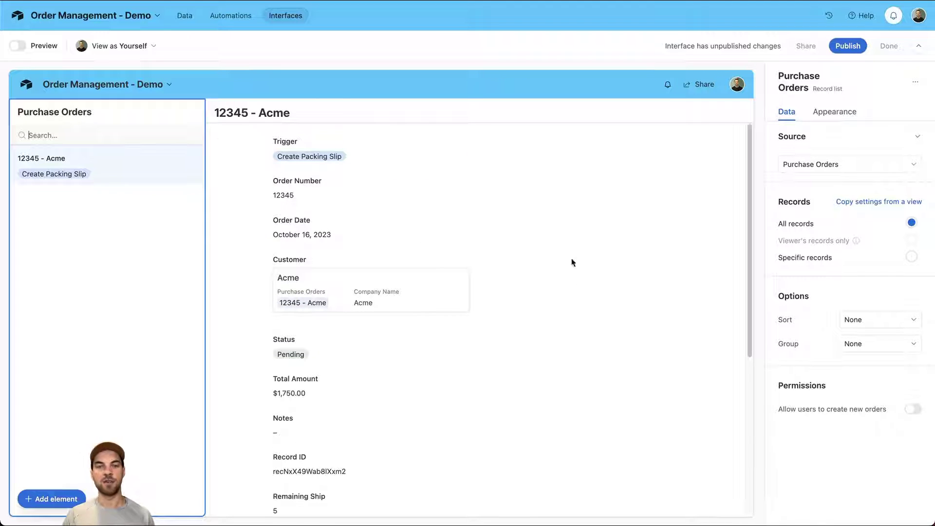
- Remove the Trigger element and make Order Number and Order Date editable
click(404, 150)
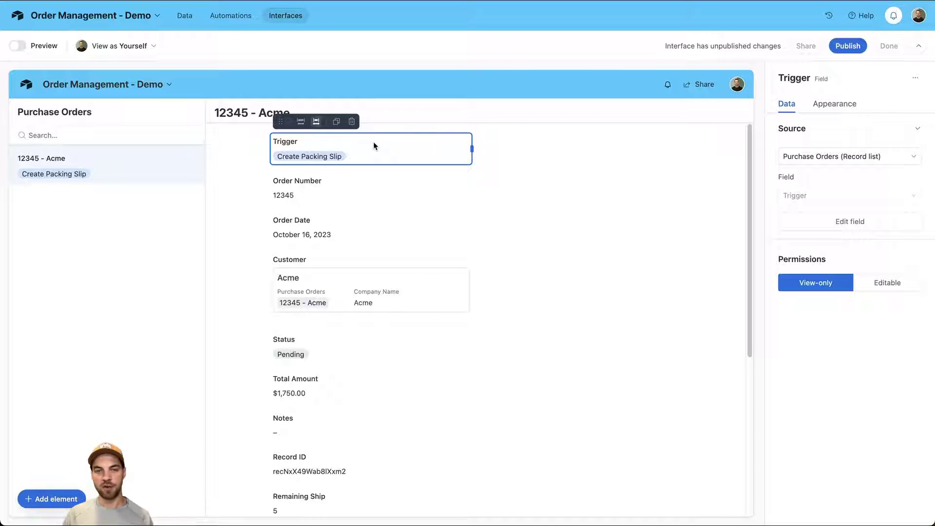
click(351, 123)
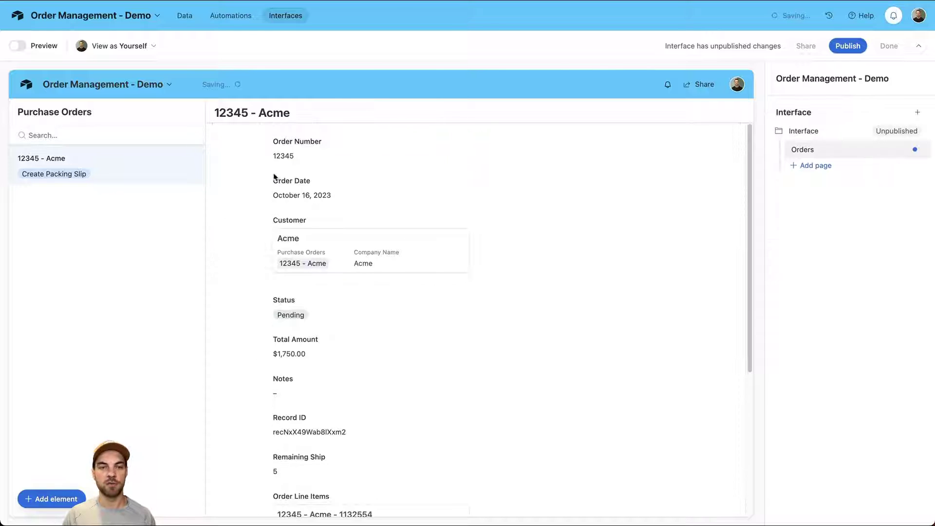
click(322, 149)
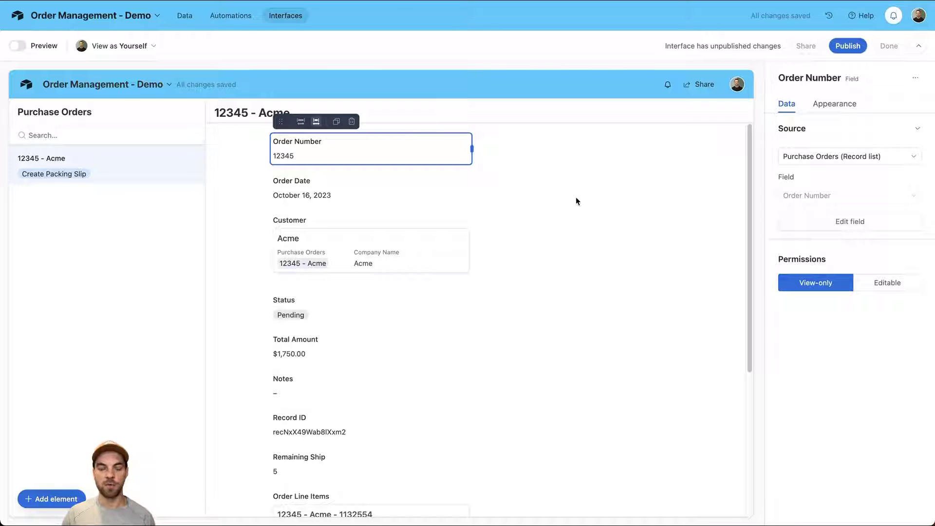
click(876, 285)
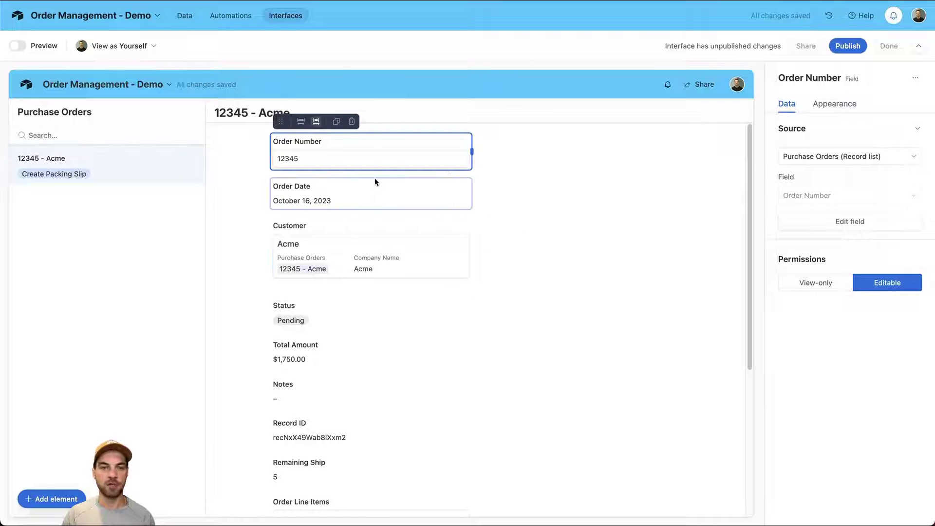
click(374, 199)
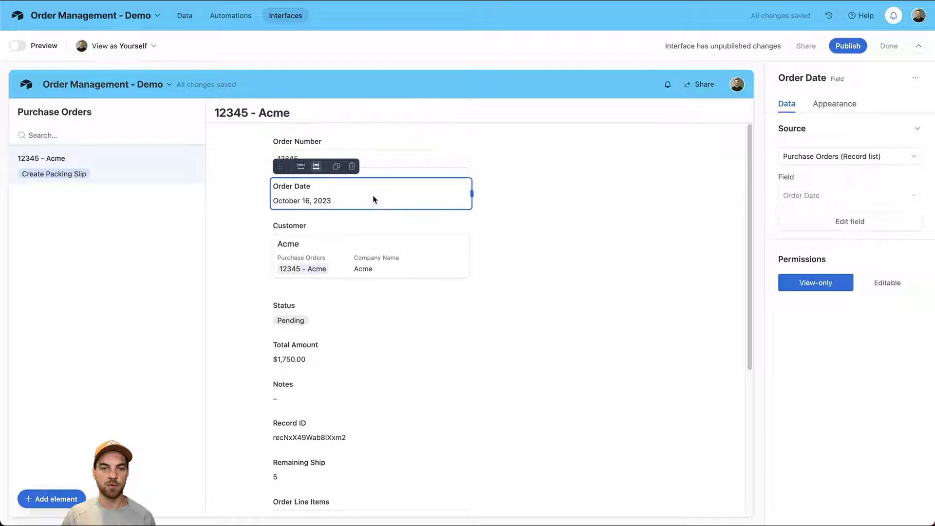
click(891, 287)
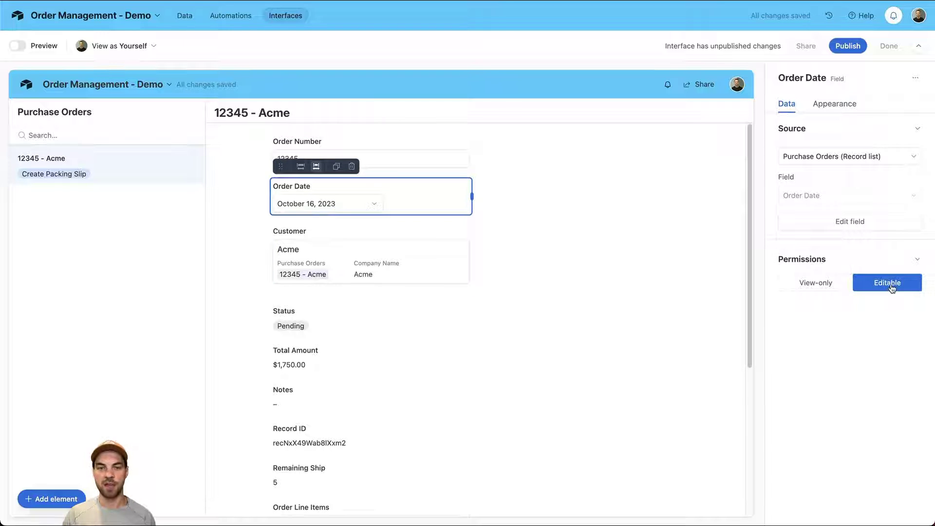
- Let users link or unlink existing customers and display Customer as Pills
click(416, 232)
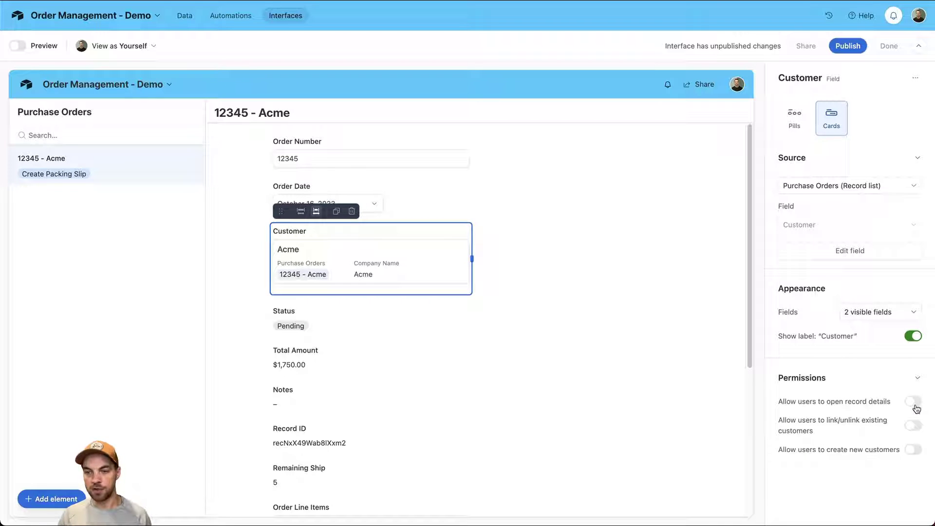
click(912, 427)
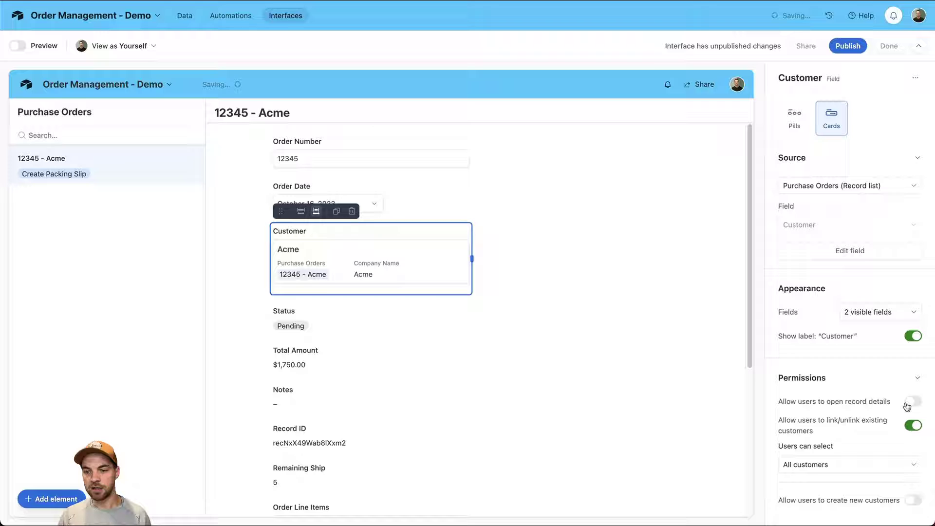
click(793, 124)
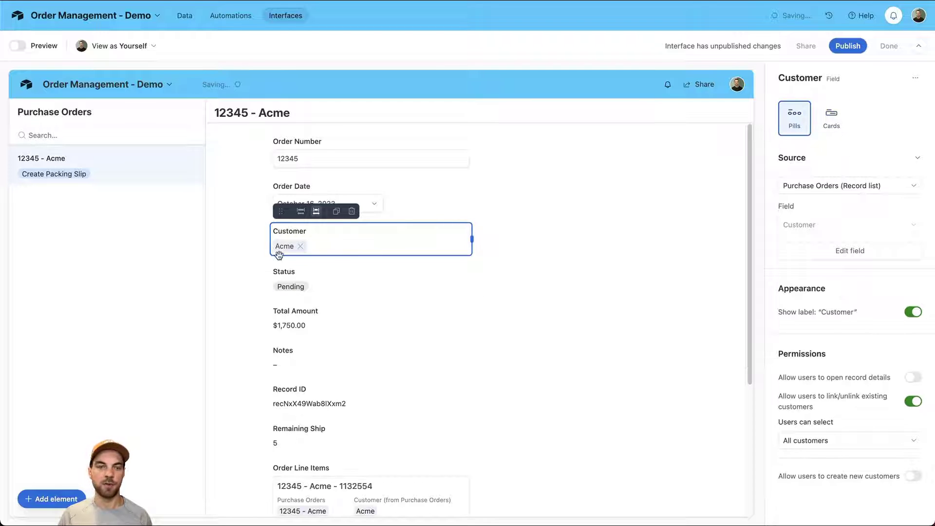
- Make Status editable, then select the Total Amount element
click(369, 290)
click(875, 287)
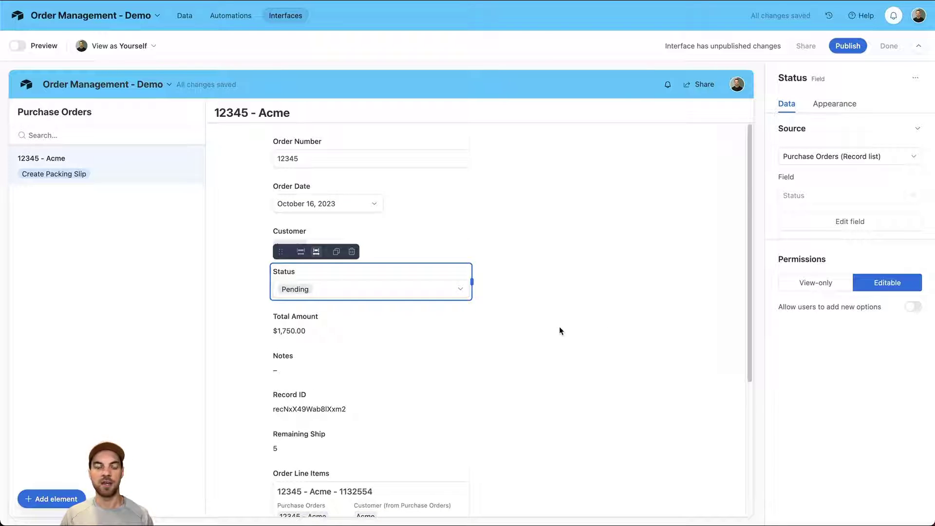
scroll(555, 326, down, 2)
click(362, 227)
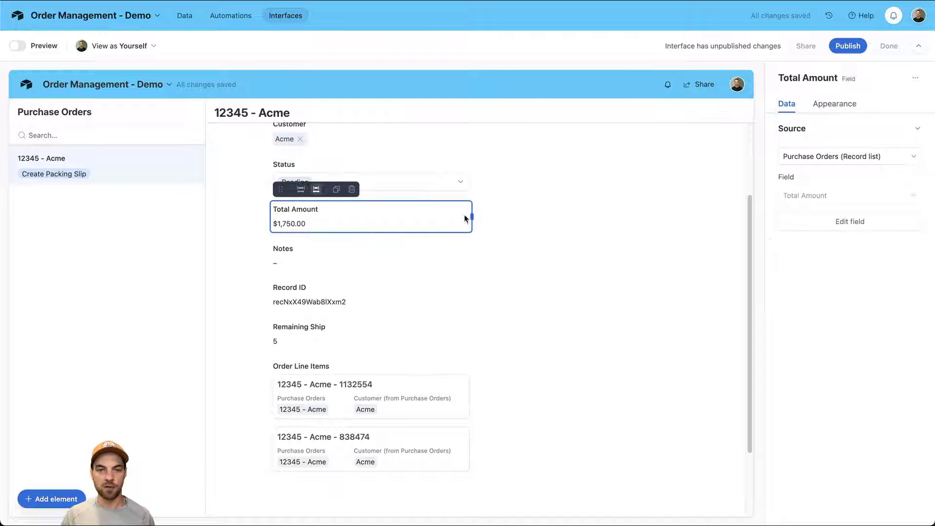
- Shrink Total Amount to half width and move it to the record header's top right
drag(464, 220, 459, 217)
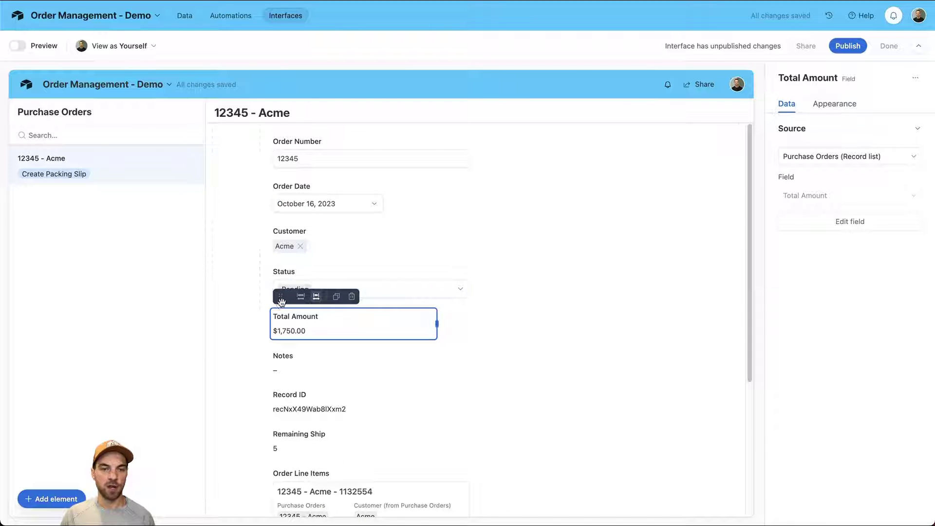
drag(286, 296, 679, 125)
scroll(684, 236, down, 4)
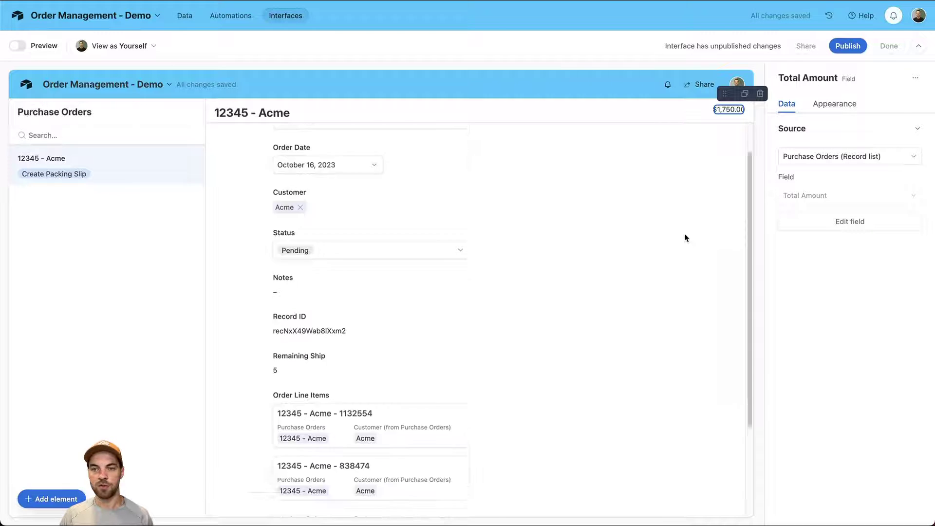
scroll(682, 232, up, 4)
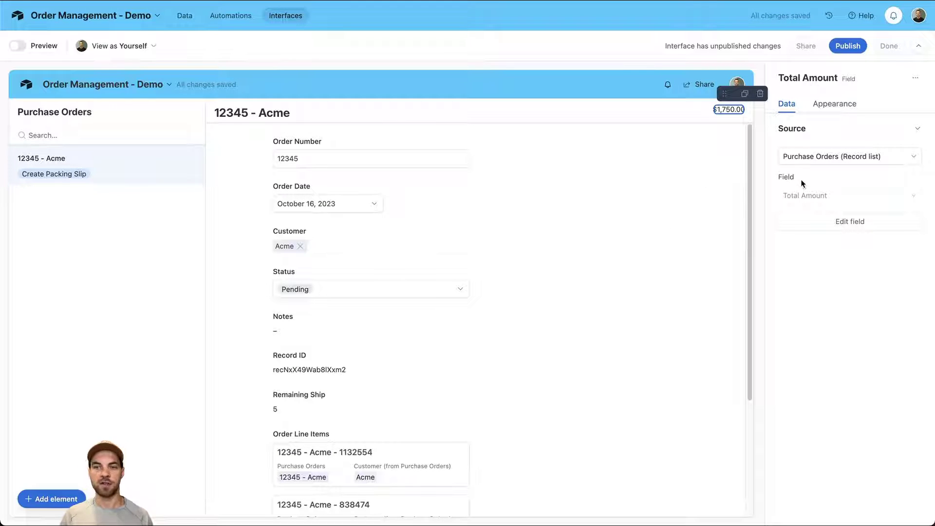
- Turn on the Show label toggle for Total Amount in its Appearance settings
click(837, 108)
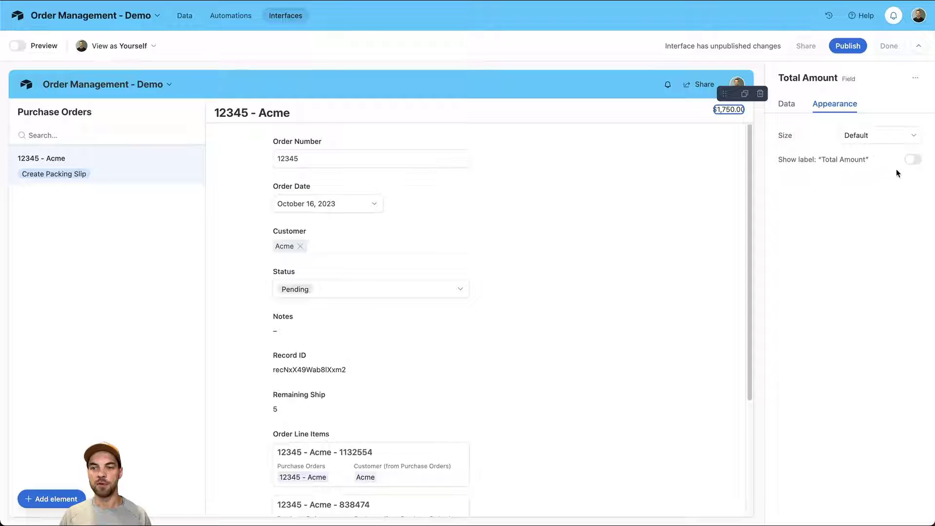
click(909, 163)
click(784, 108)
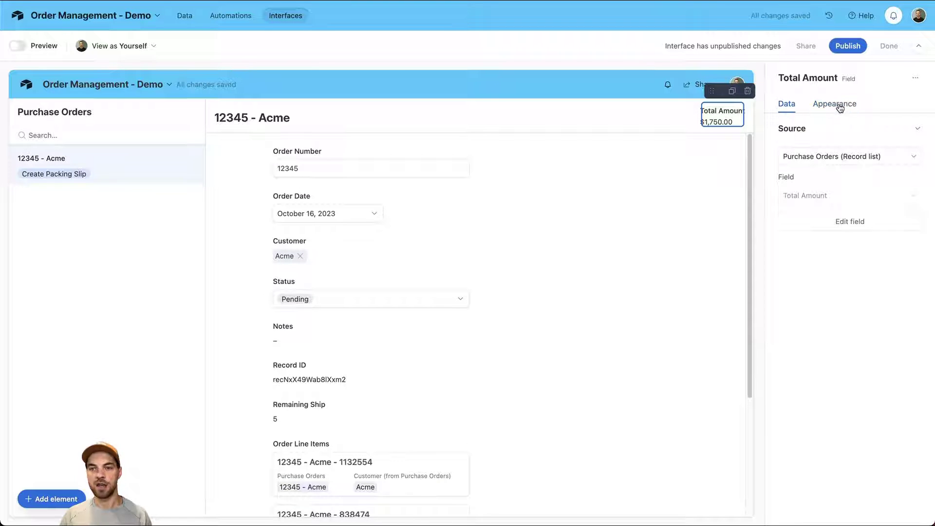
click(839, 108)
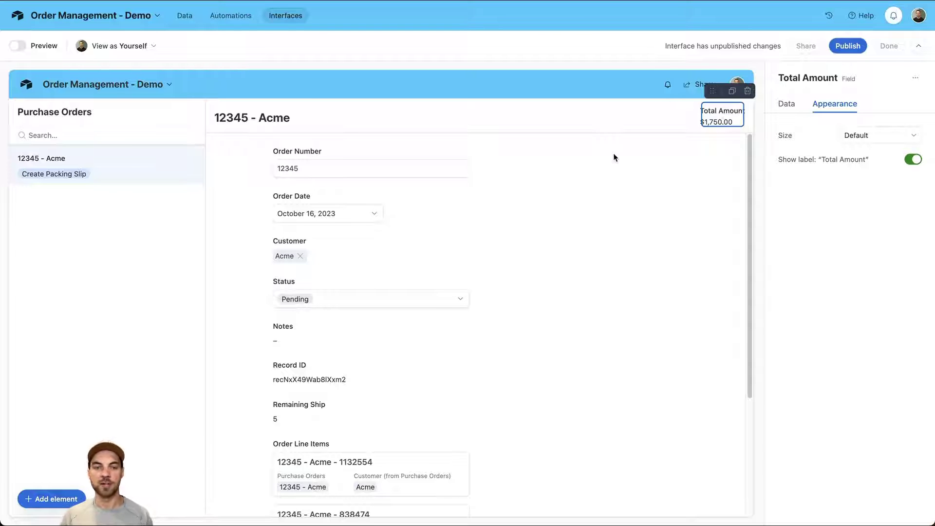
click(303, 197)
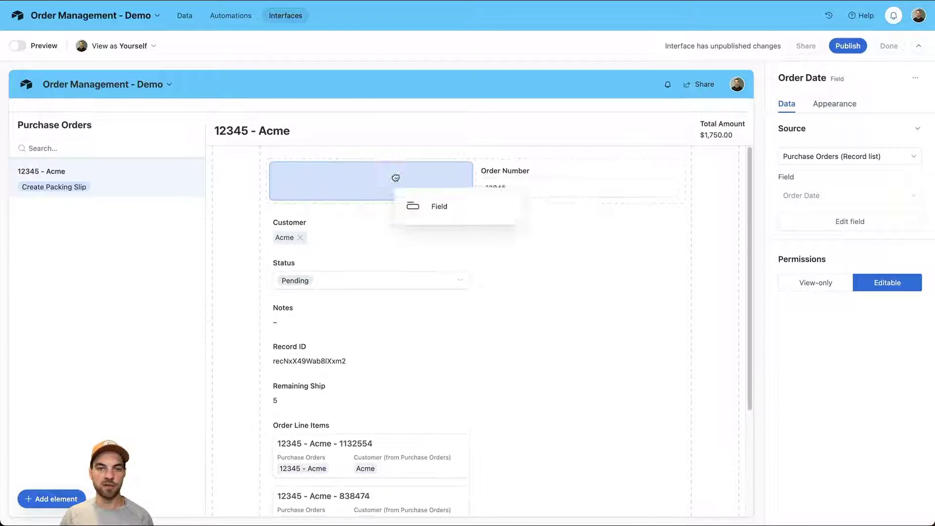
- Place Order Date beside Order Number and Status beside Customer
drag(395, 178, 514, 186)
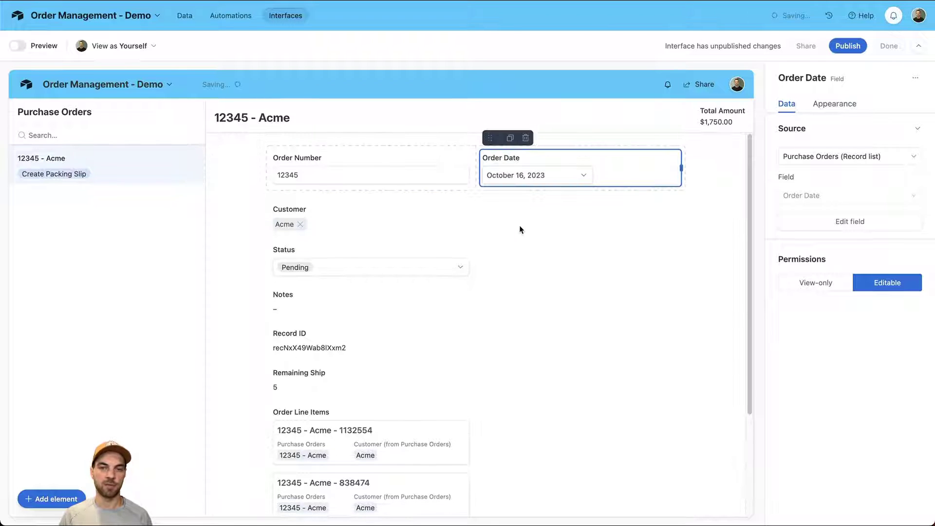
click(284, 252)
drag(284, 230, 518, 244)
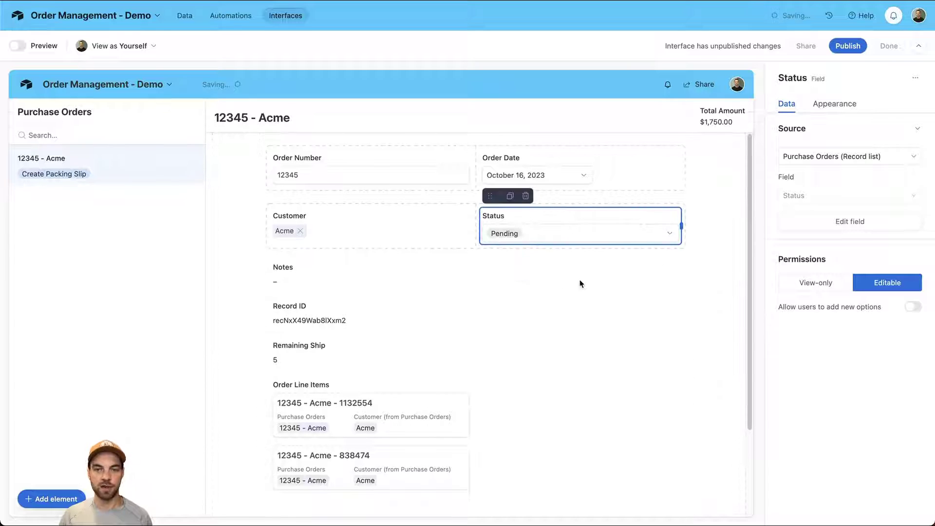
click(670, 252)
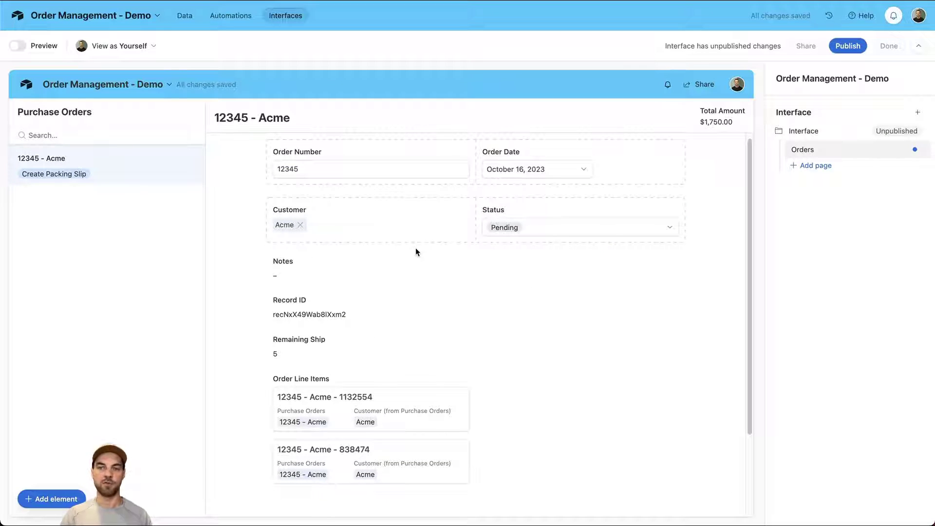
- Make the Notes field editable and widen it
click(411, 267)
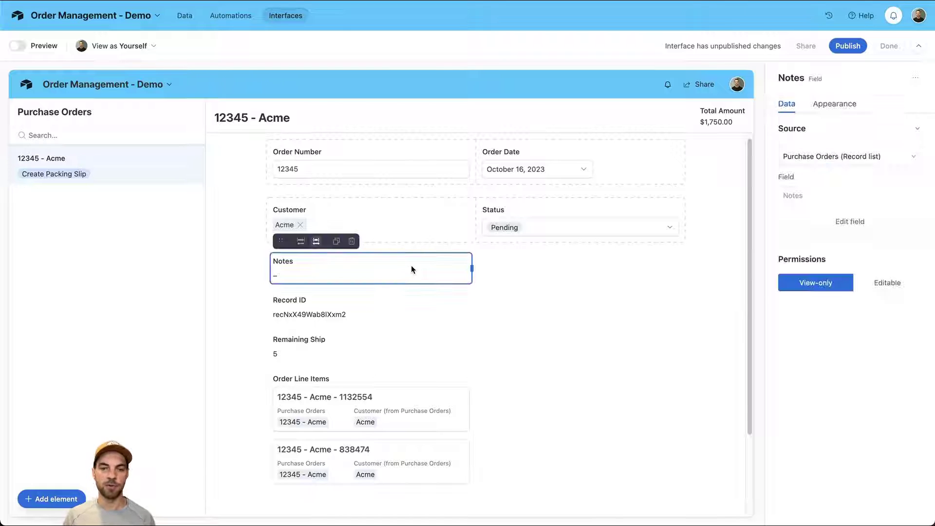
click(902, 291)
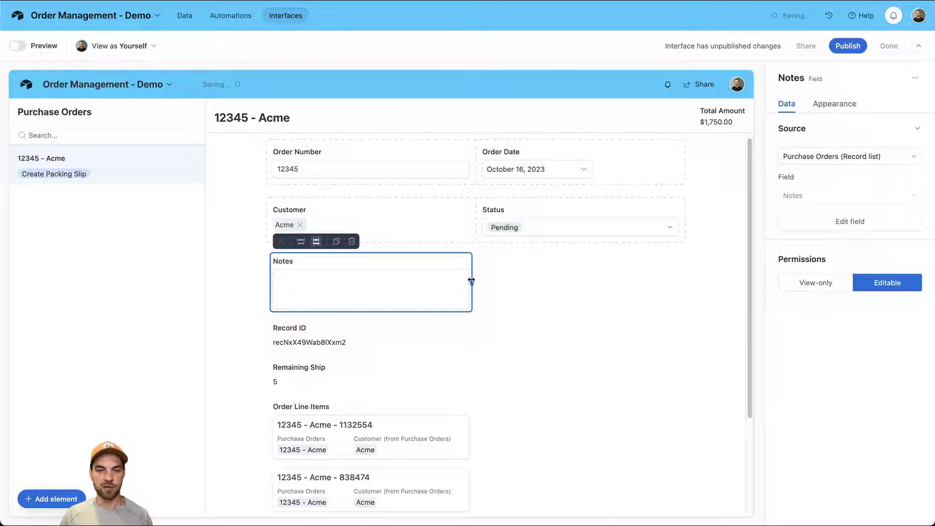
drag(471, 279, 539, 283)
- Delete Record ID, narrow Remaining Ship, and delete Order Line Items from the page
scroll(384, 305, down, 1)
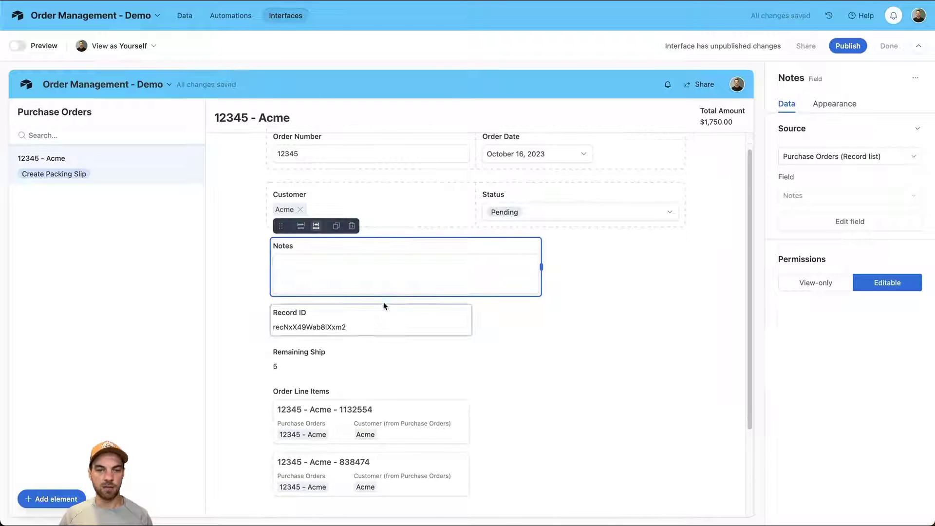
click(375, 317)
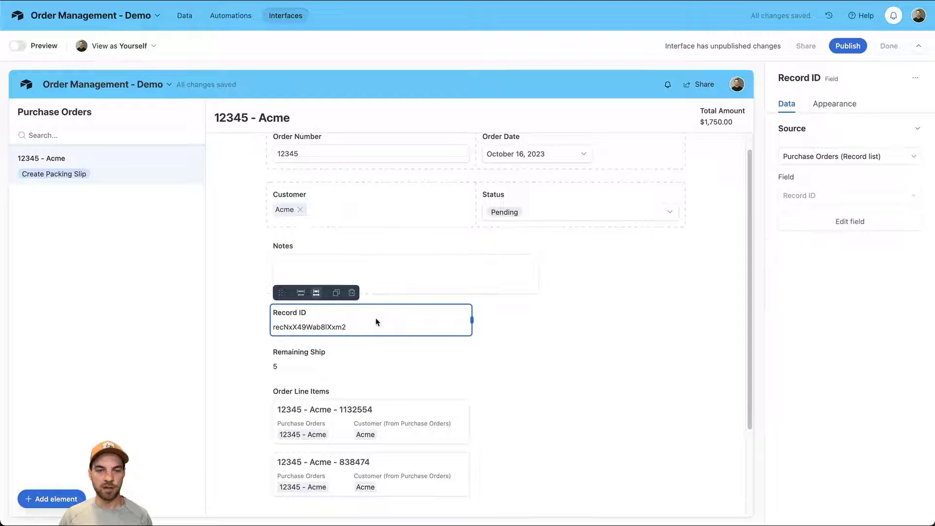
click(352, 293)
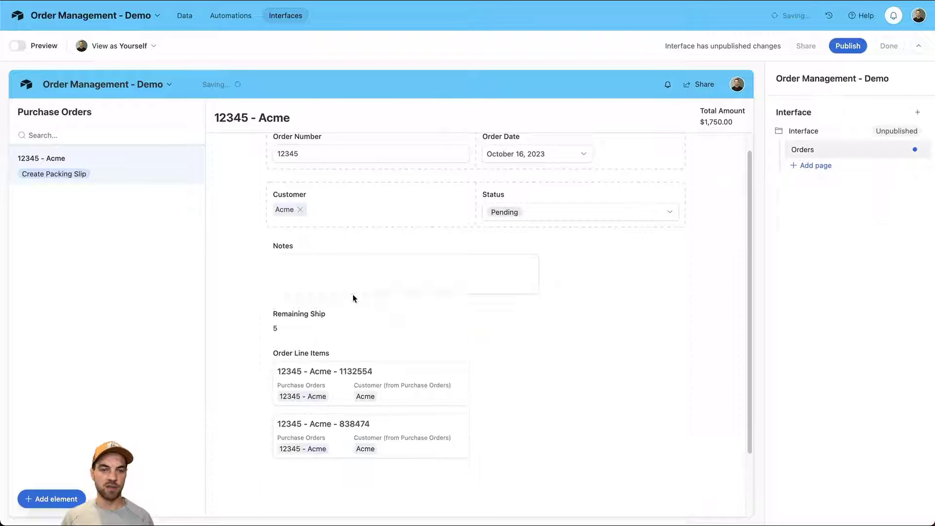
click(336, 326)
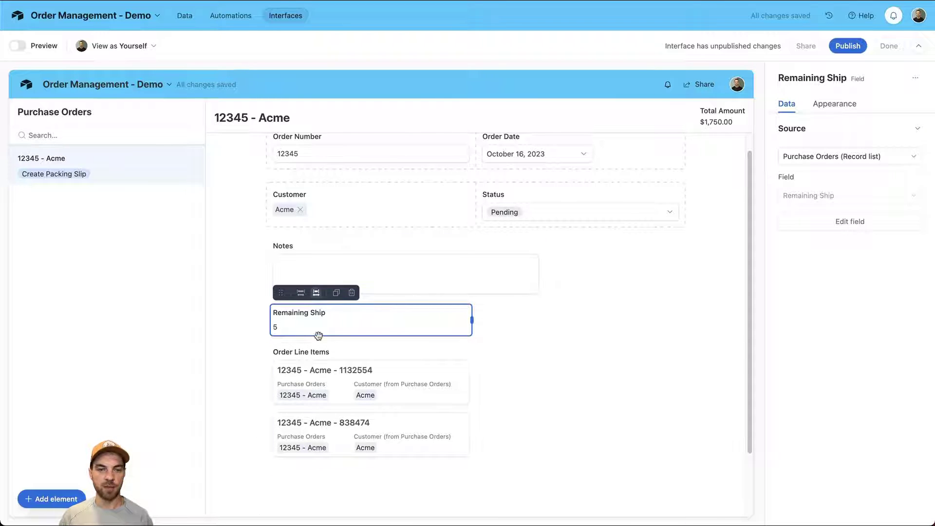
drag(469, 330, 428, 317)
scroll(300, 266, down, 3)
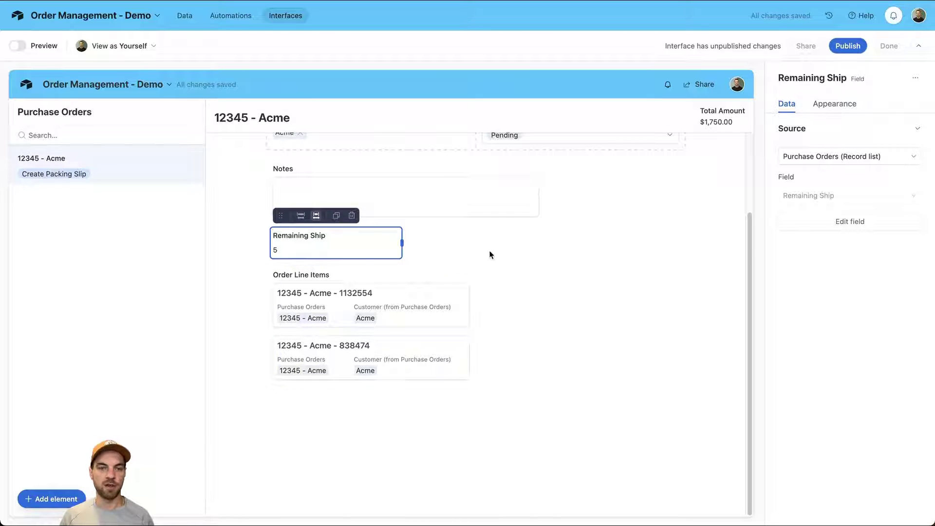
click(308, 282)
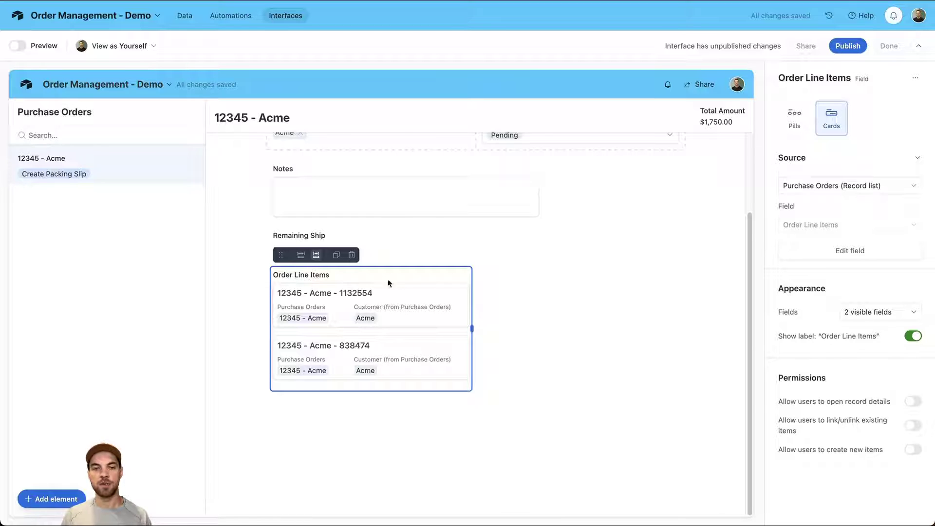
click(351, 255)
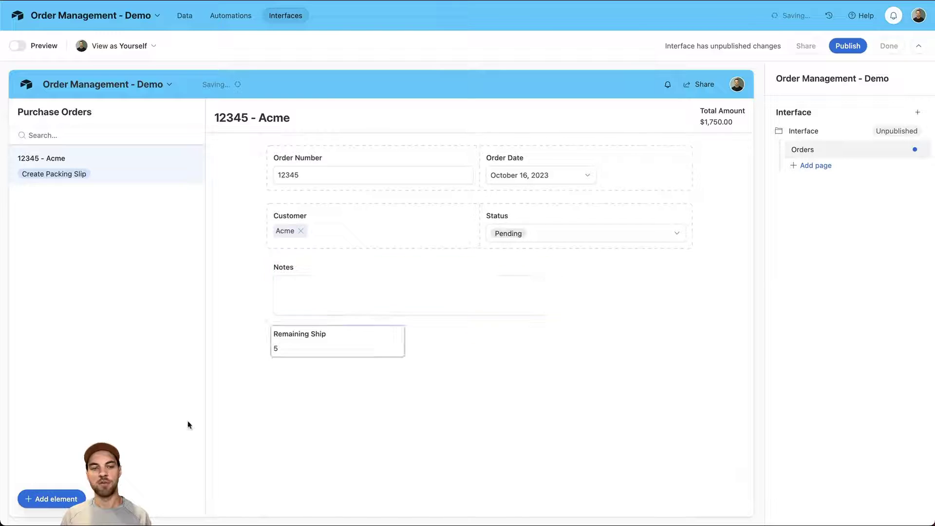
- Add an Order Line Items list element below Remaining Ship, showing both line items of order 12345 - Acme
click(64, 503)
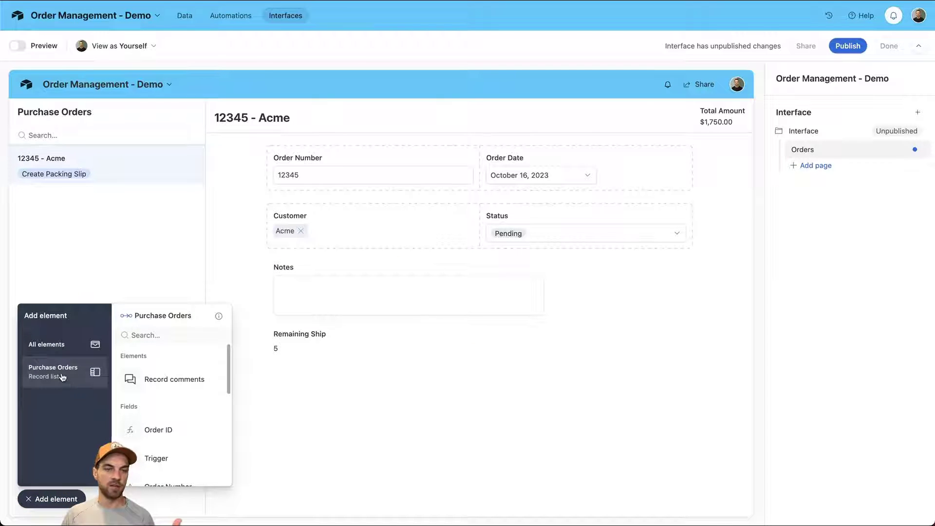
scroll(169, 369, down, 5)
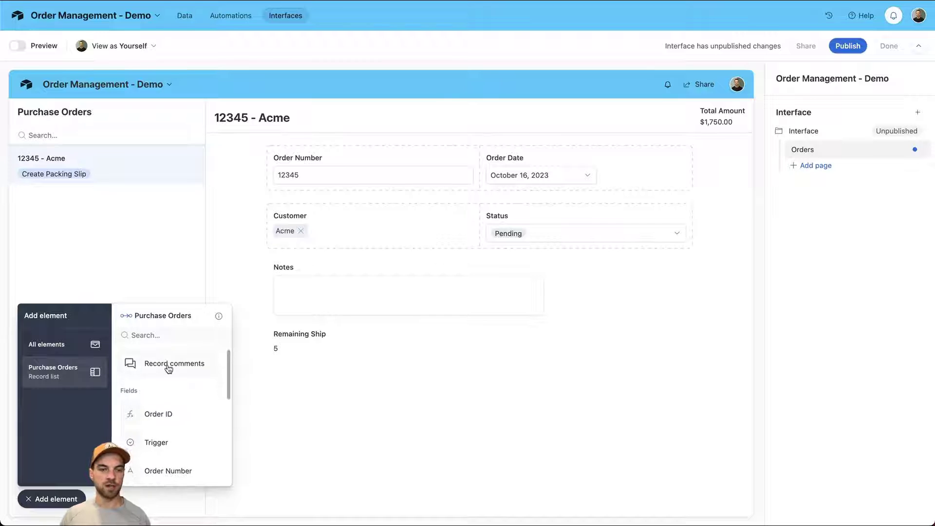
scroll(170, 384, down, 2)
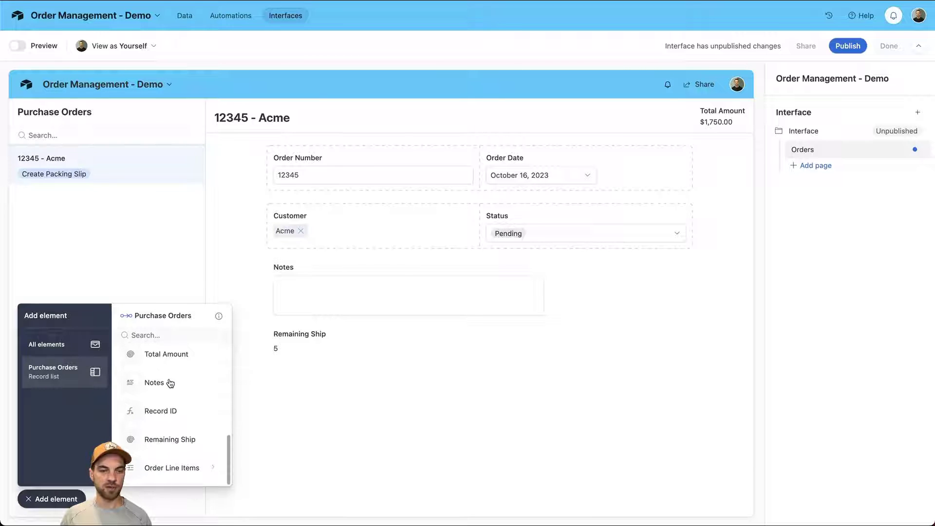
click(189, 468)
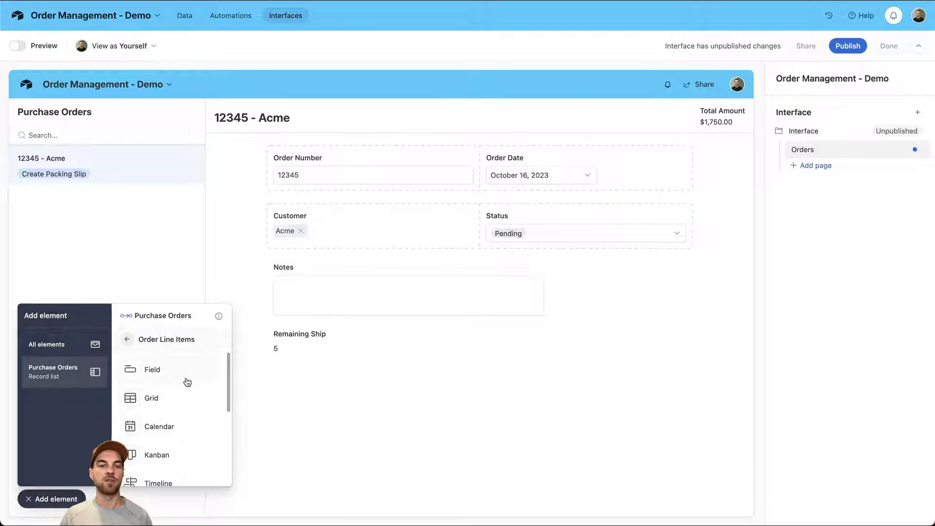
scroll(193, 384, down, 1)
scroll(193, 384, down, 3)
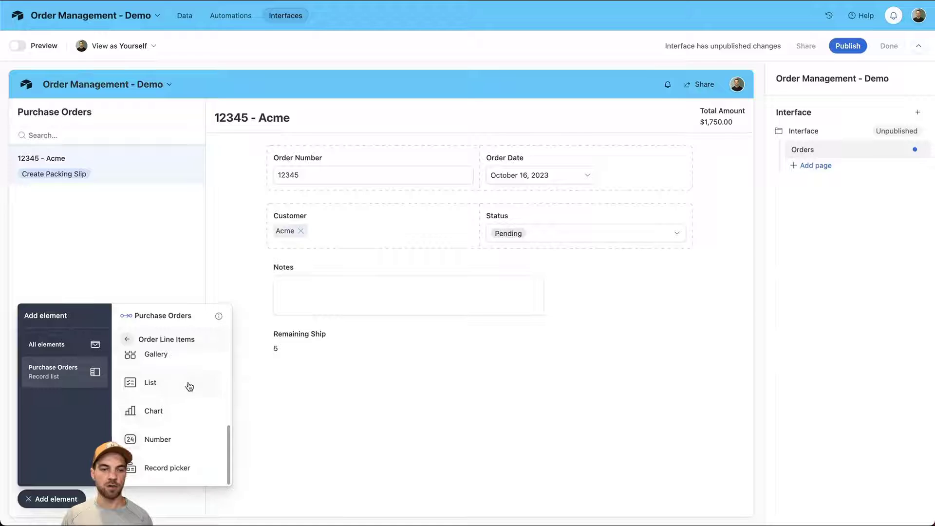
scroll(187, 405, up, 4)
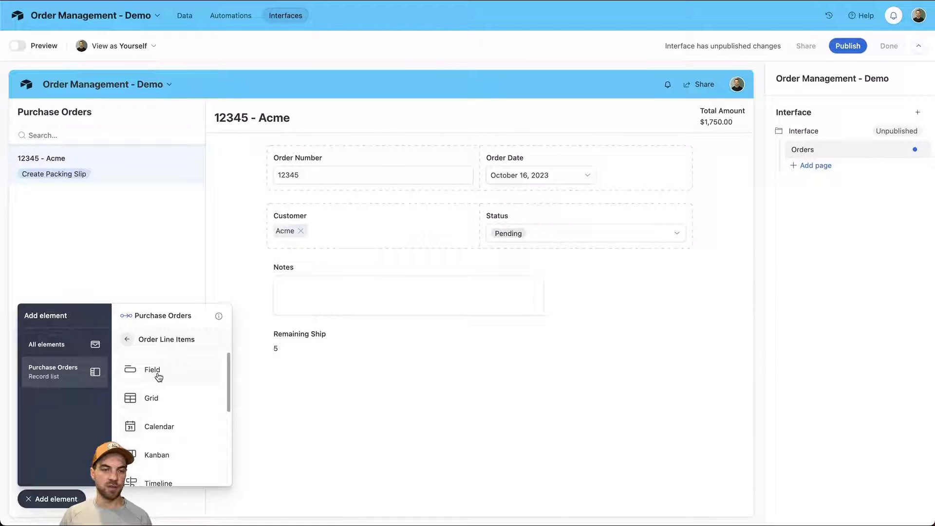
scroll(159, 376, down, 3)
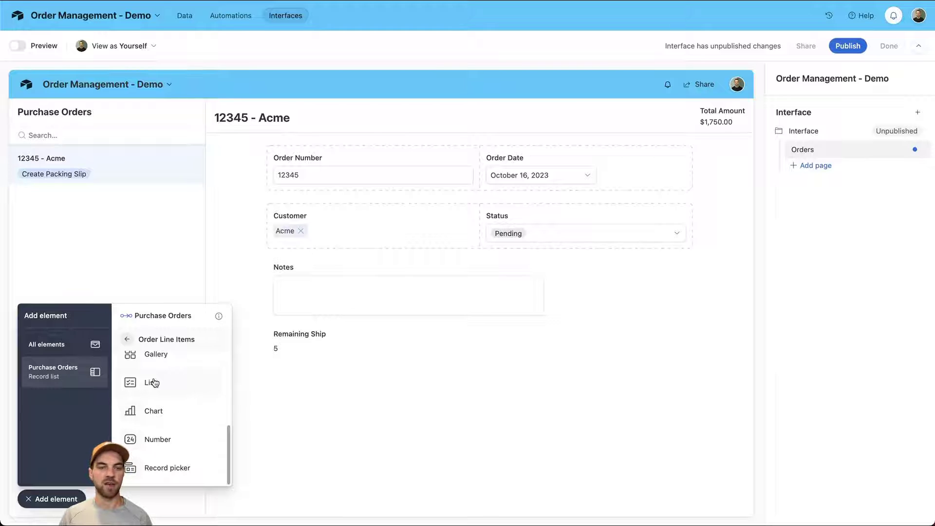
drag(154, 382, 224, 383)
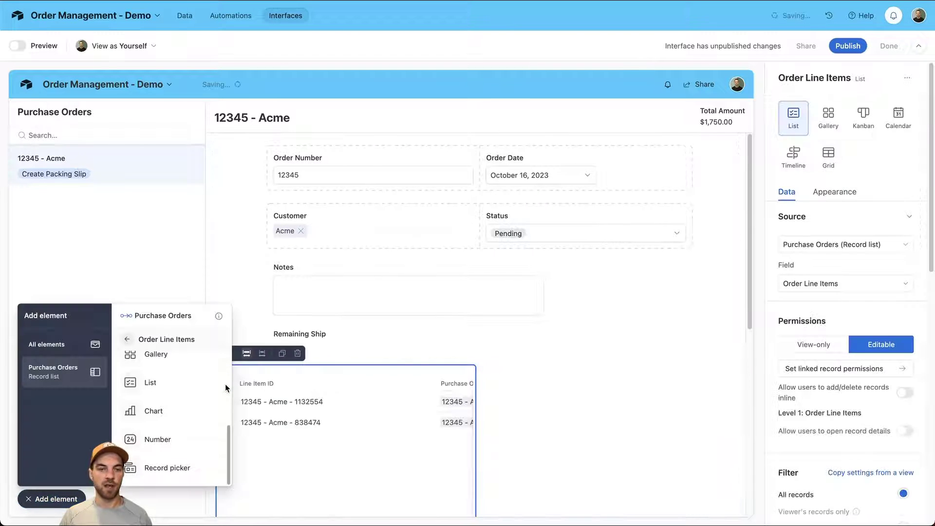
click(29, 499)
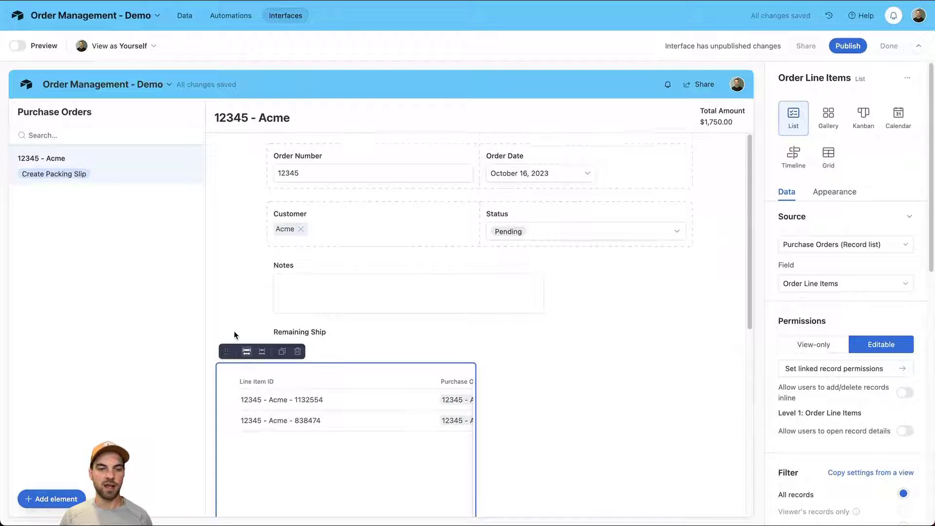
- Stretch the Order Line Items list to full page width and resize its height
scroll(234, 333, down, 3)
drag(476, 457, 744, 456)
scroll(558, 360, down, 5)
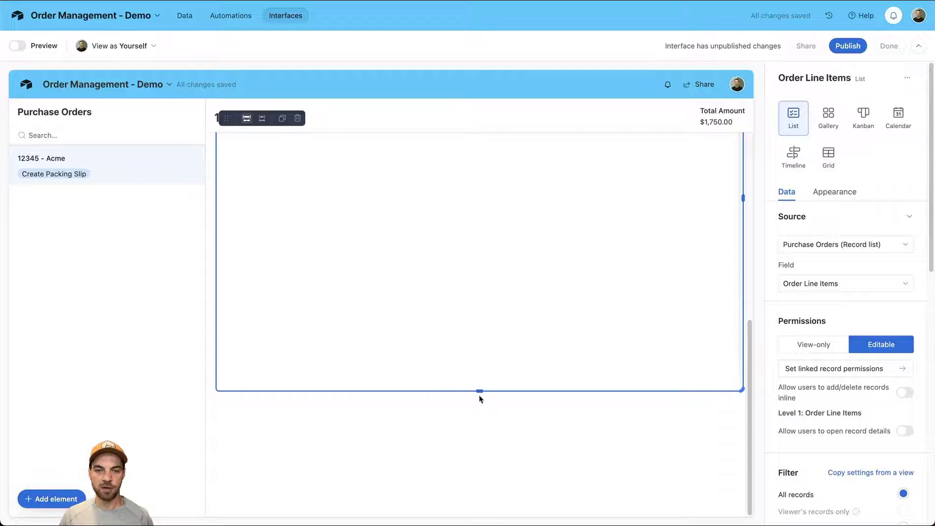
drag(479, 390, 469, 241)
scroll(356, 211, up, 3)
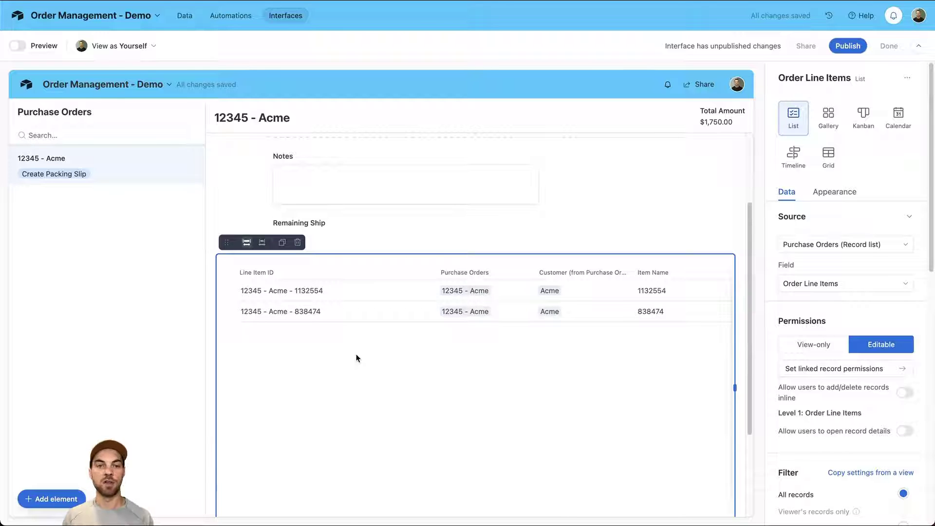
scroll(468, 384, up, 3)
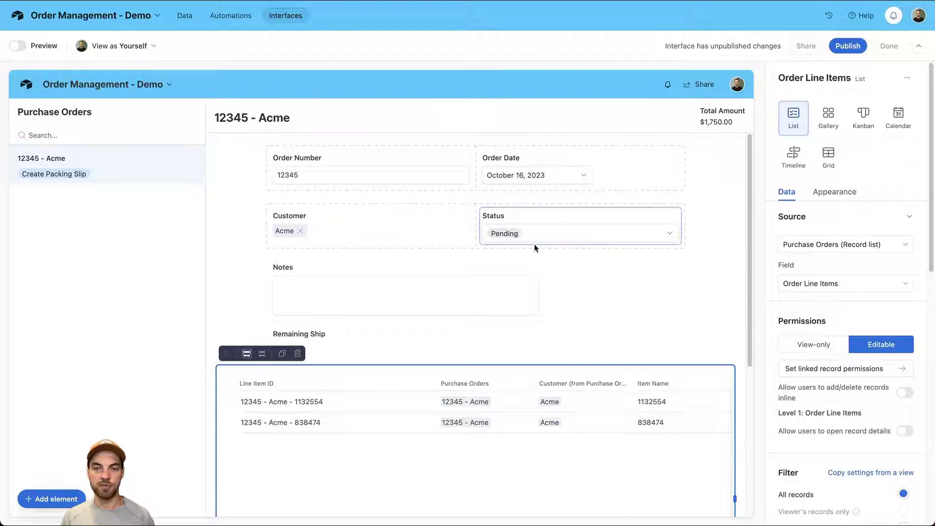
scroll(544, 252, down, 4)
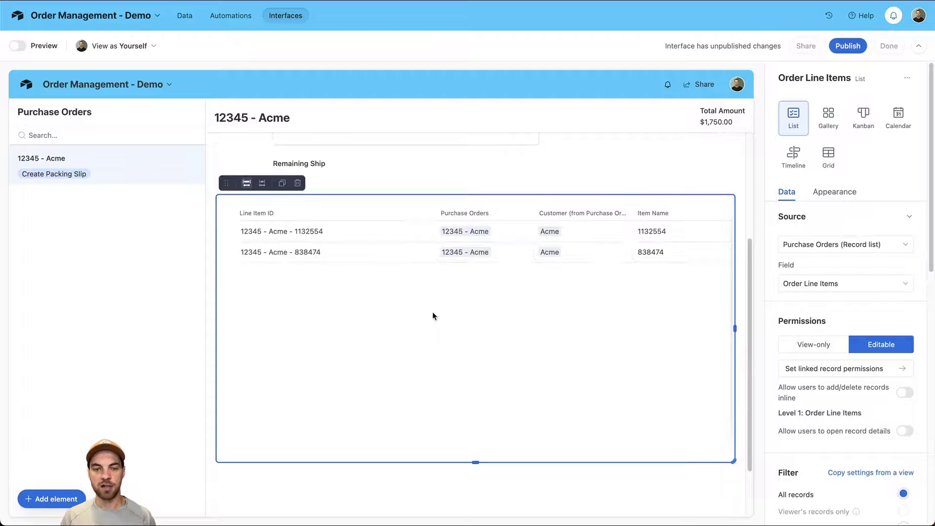
- Hide Line Item ID, Purchase Orders and Customer; show # Ready, Quantity Ordered, Status and Unit Price
scroll(829, 325, down, 1)
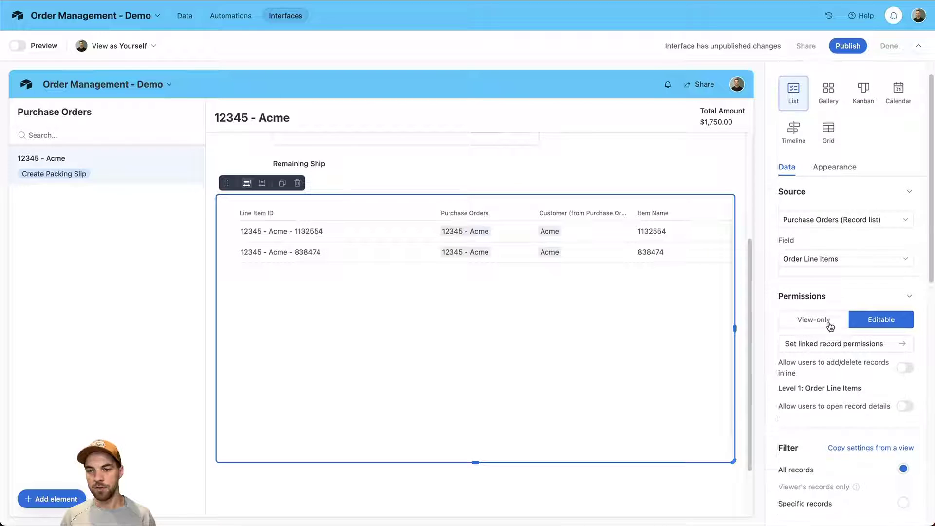
scroll(830, 326, down, 6)
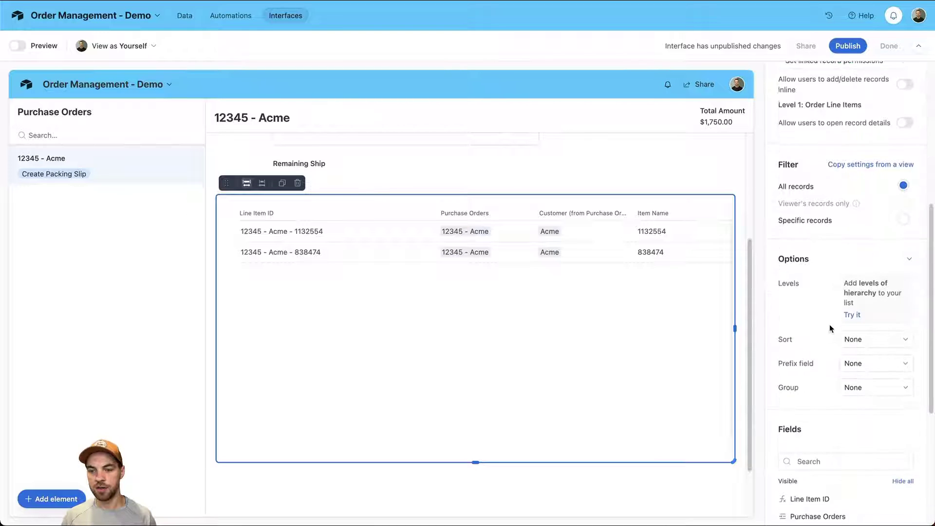
scroll(831, 328, down, 5)
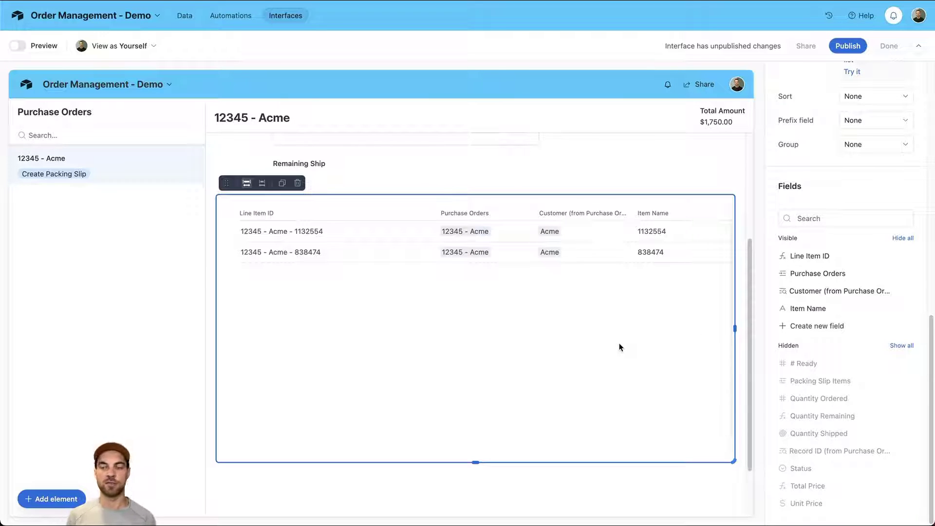
click(896, 259)
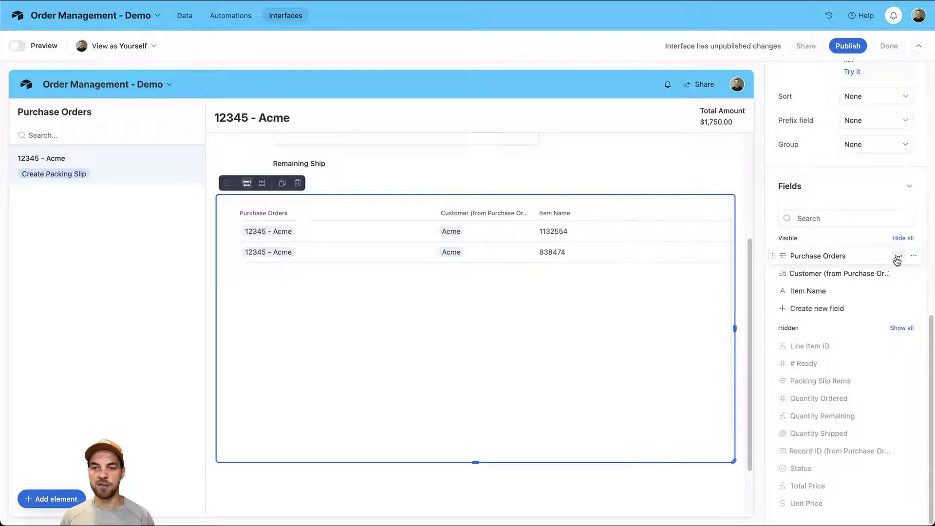
click(898, 259)
click(899, 259)
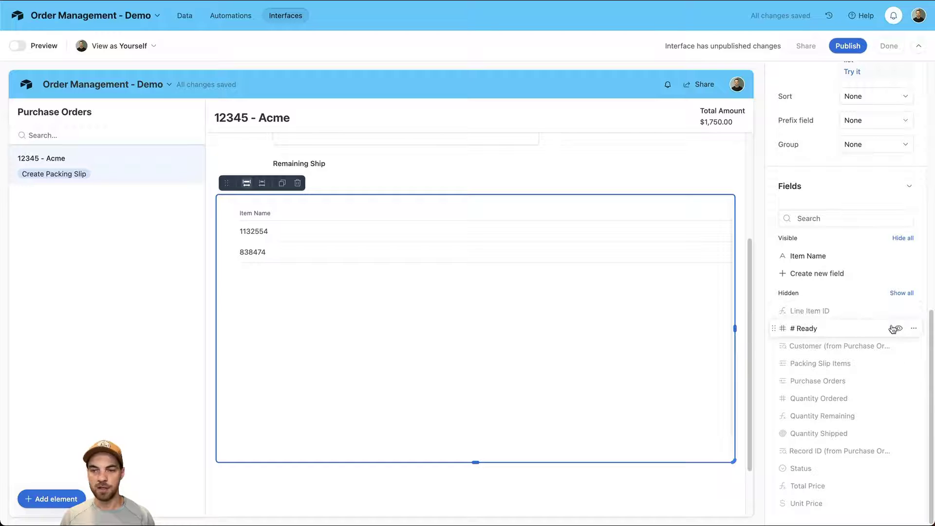
click(897, 328)
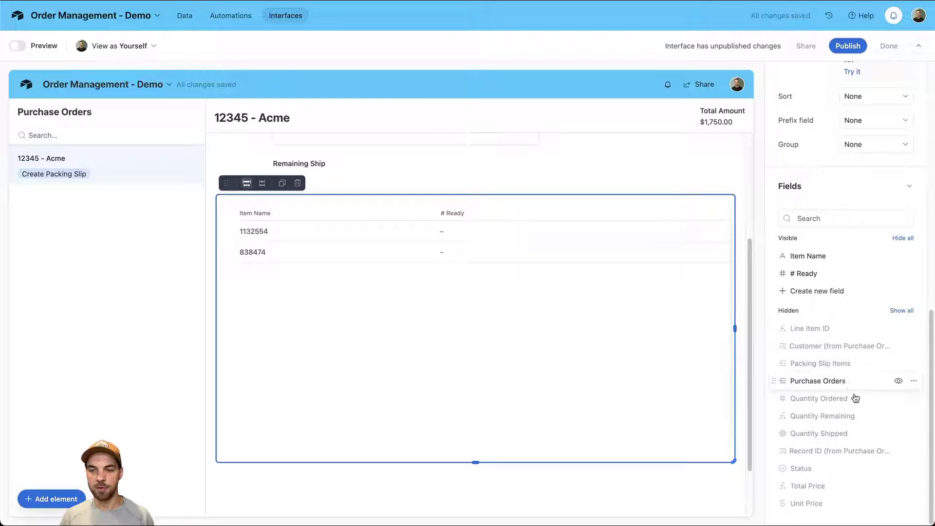
click(900, 400)
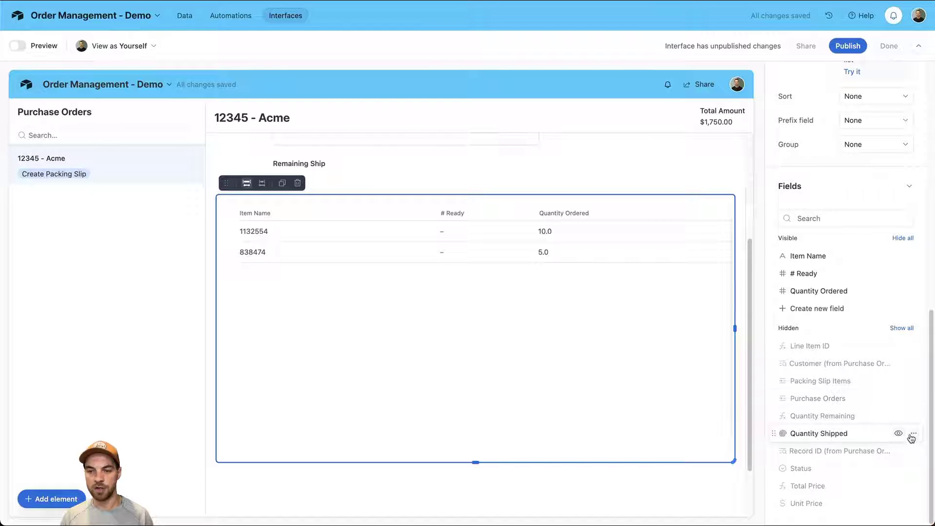
click(898, 468)
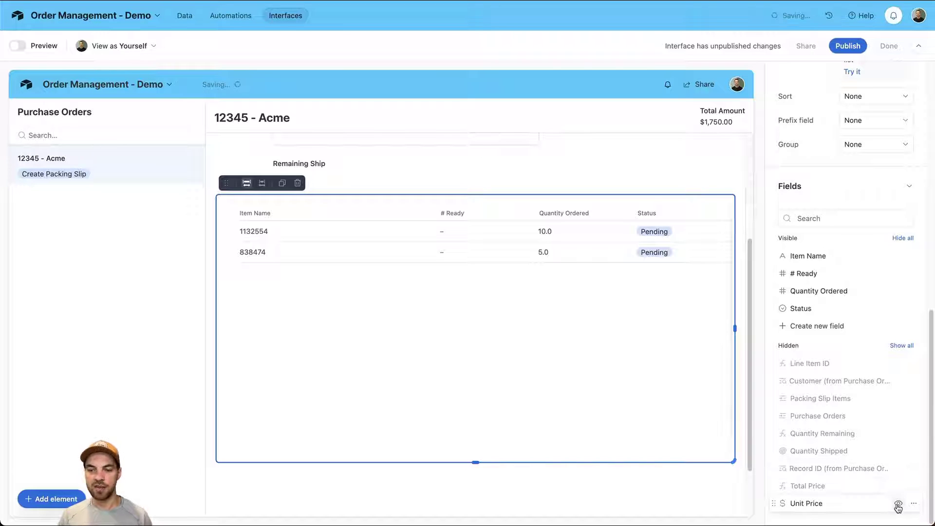
click(898, 503)
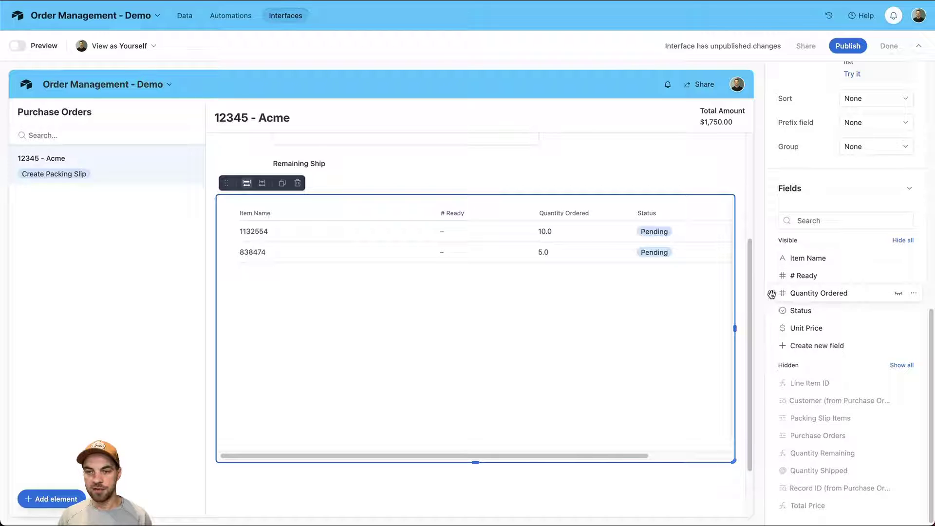
- Reorder columns to Quantity Ordered, Unit Price, # Ready, then Status
mouse_move(773, 293)
mouse_down()
mouse_move(778, 302)
mouse_move(776, 275)
mouse_up()
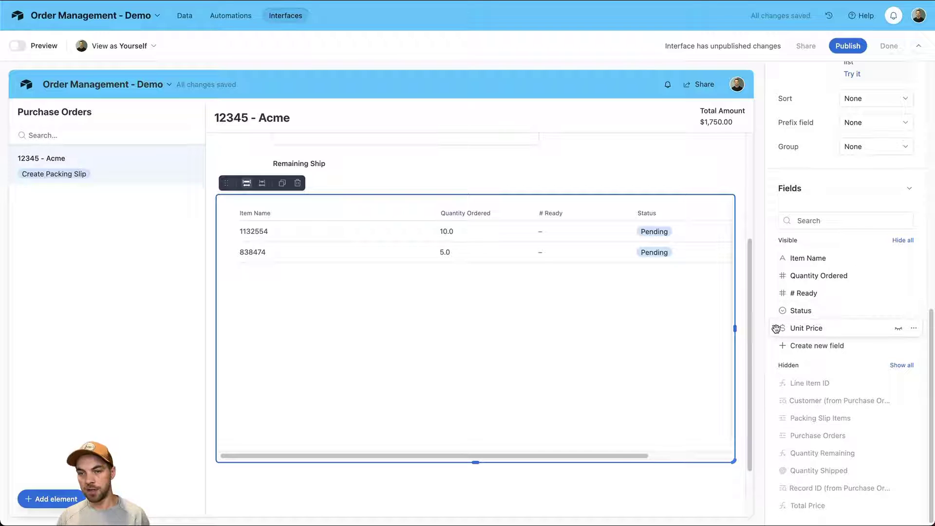
drag(775, 327, 778, 292)
drag(828, 328, 856, 312)
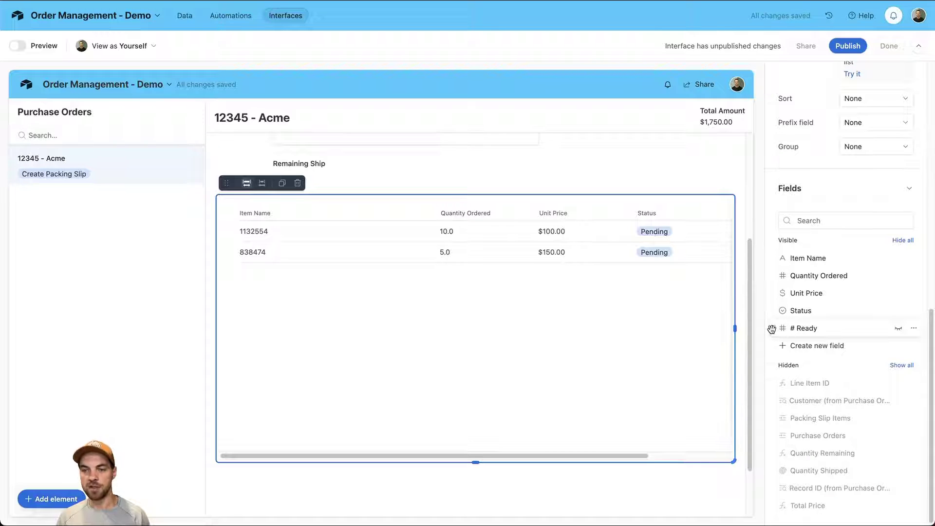
drag(772, 329, 775, 309)
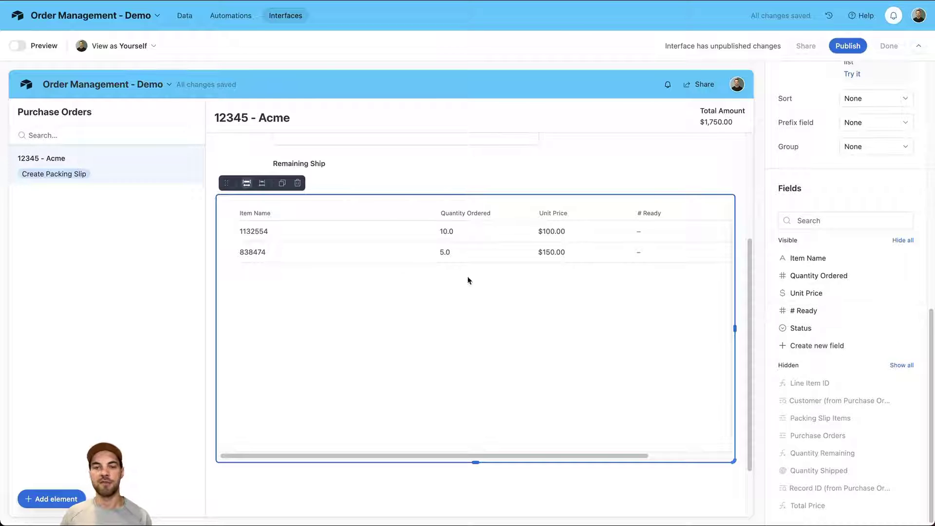
- Narrow the Item Name, Quantity Ordered, Unit Price and # Ready columns
drag(431, 211, 338, 212)
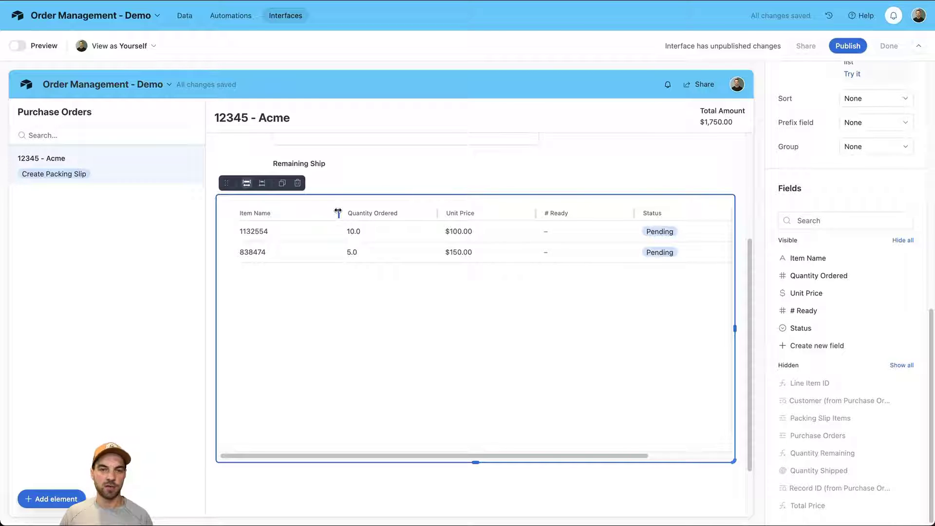
drag(436, 213, 414, 213)
drag(513, 213, 477, 214)
drag(580, 213, 528, 213)
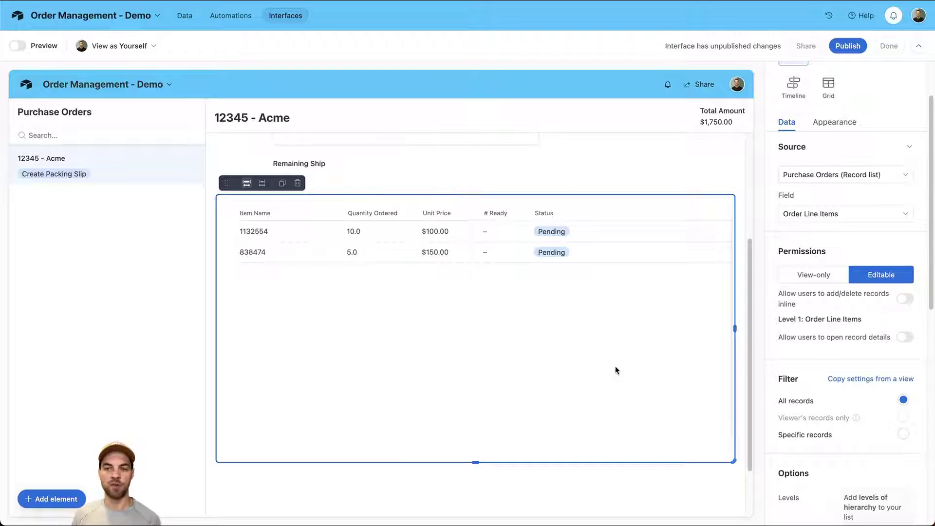
- Set the line items list to Editable with inline adding and deleting of records allowed
click(808, 275)
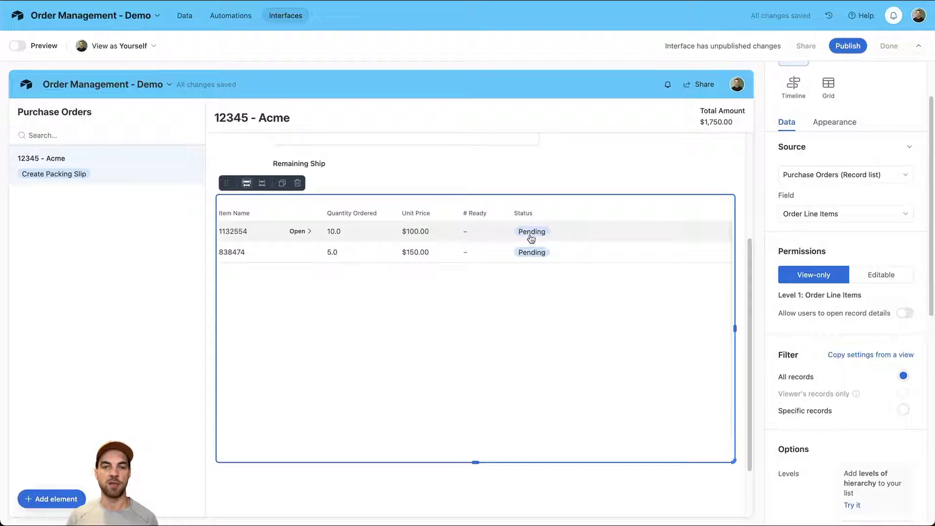
click(882, 278)
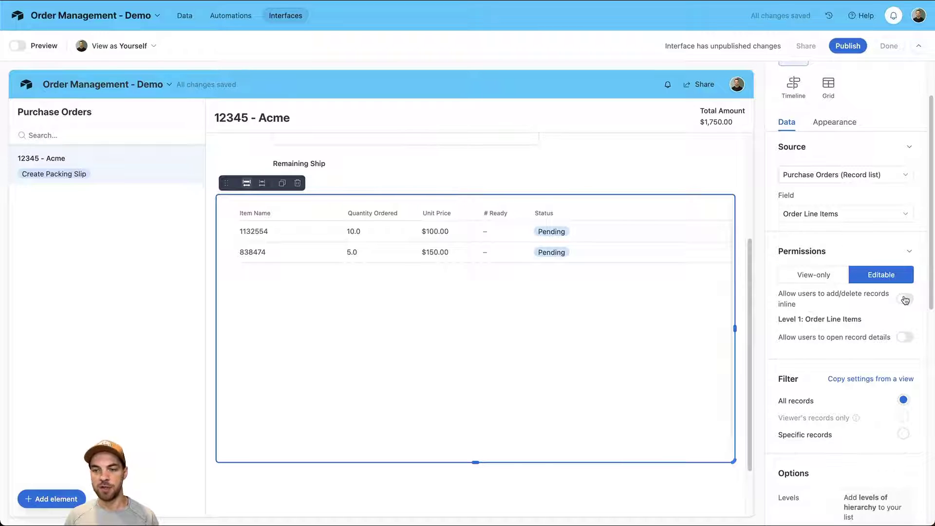
click(906, 302)
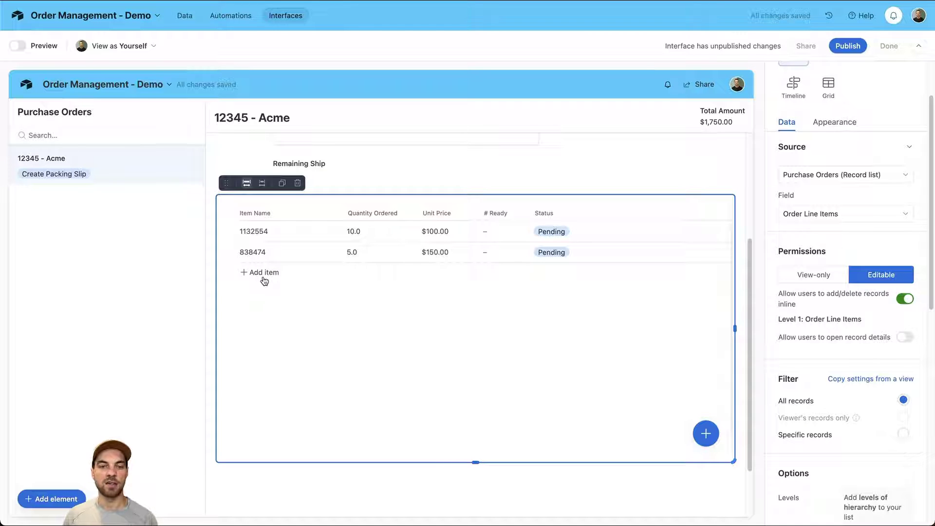
scroll(857, 271, up, 3)
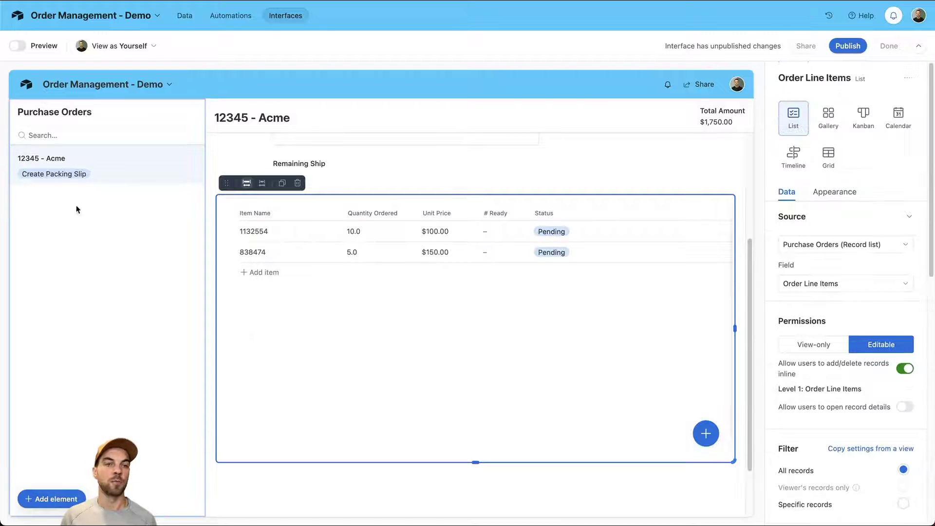
- Turn on 'Allow users to create new orders' for the Purchase Orders list
click(37, 202)
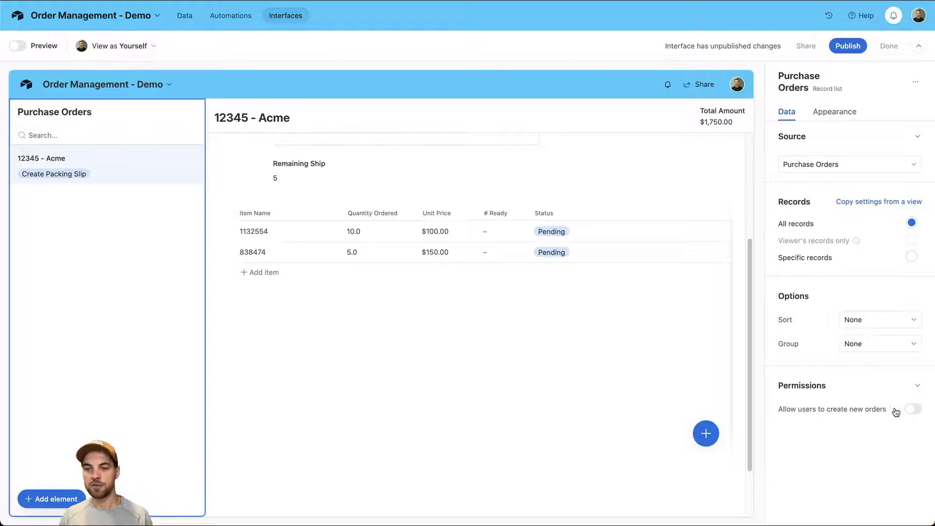
click(910, 412)
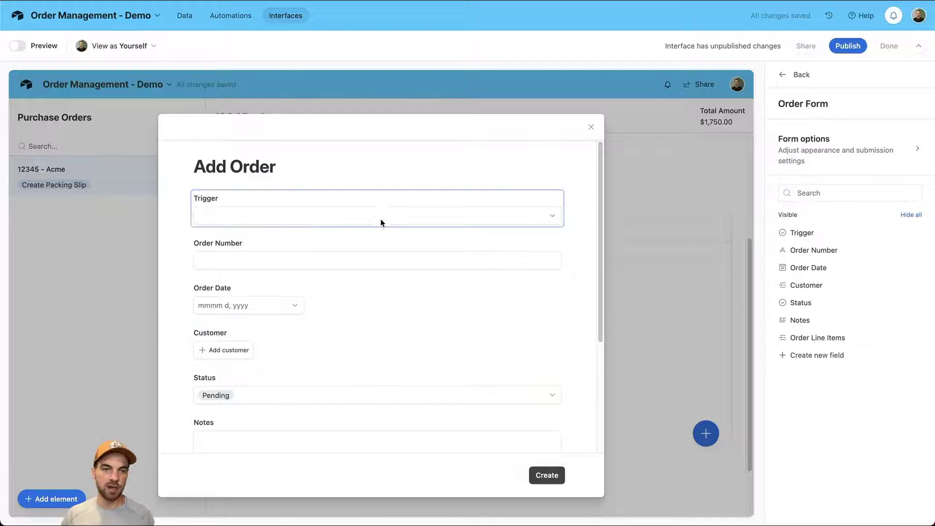
scroll(445, 177, down, 3)
scroll(454, 182, up, 3)
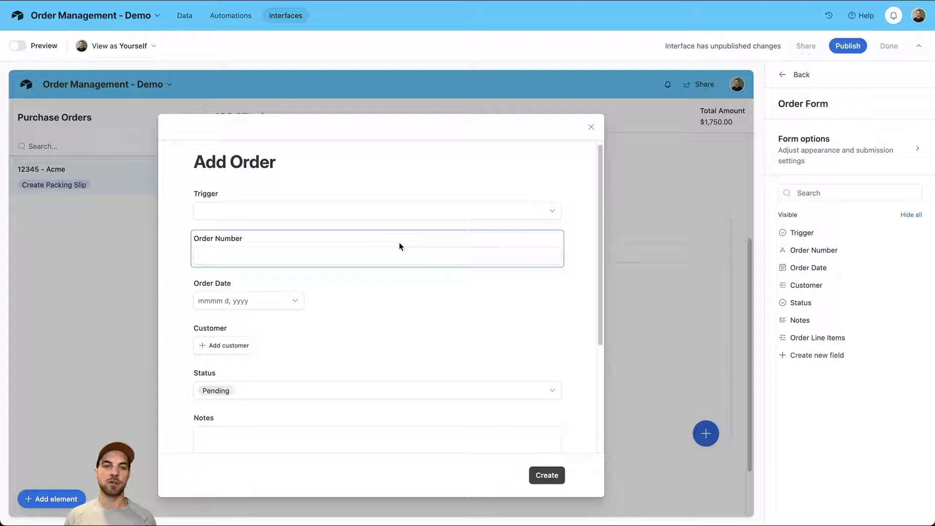
- Remove Trigger, Status and Order Line Items from the Add Order form, then preview the interface
click(344, 199)
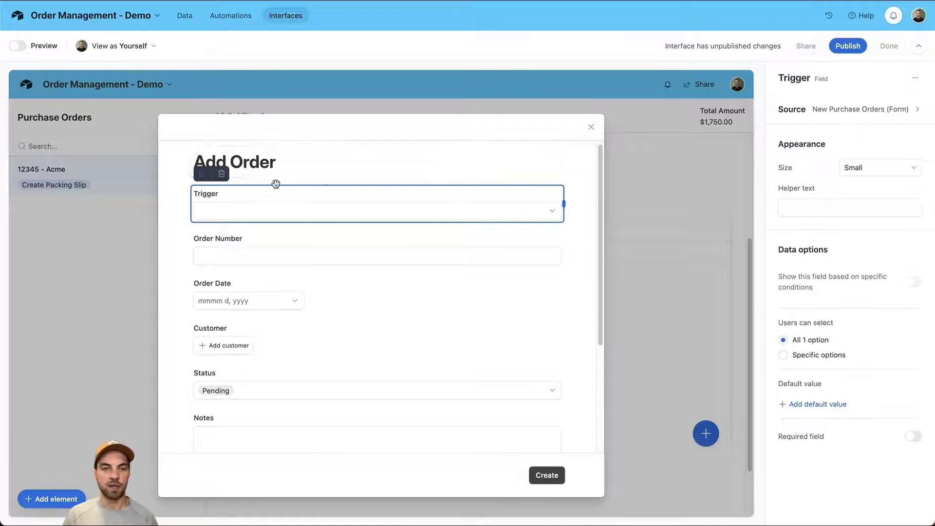
click(220, 175)
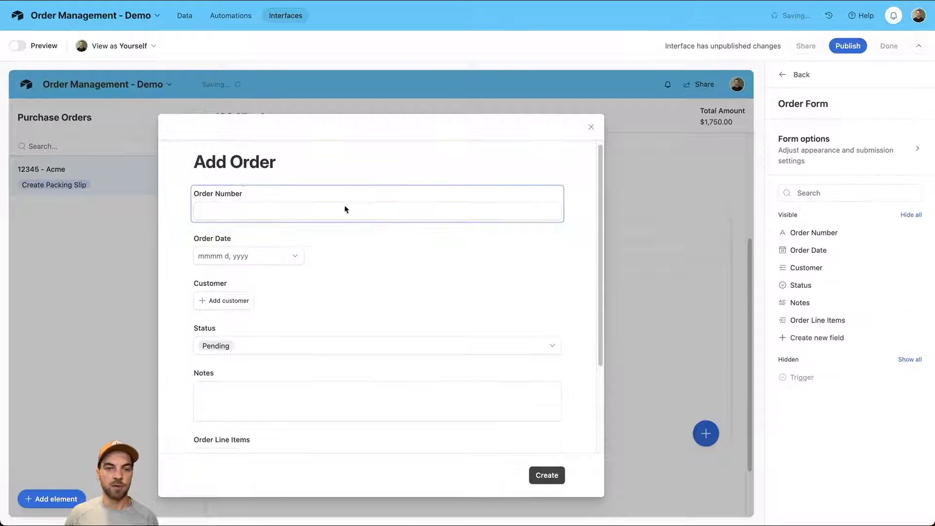
click(237, 195)
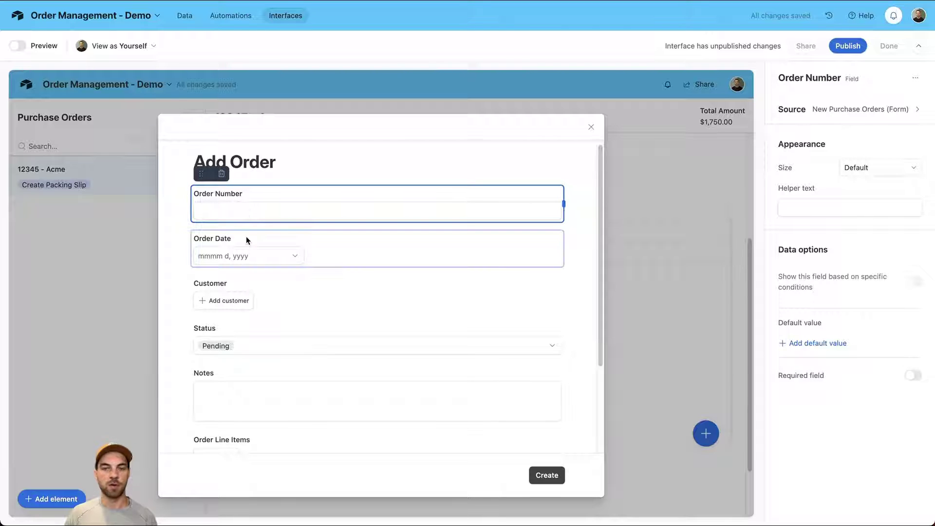
click(239, 240)
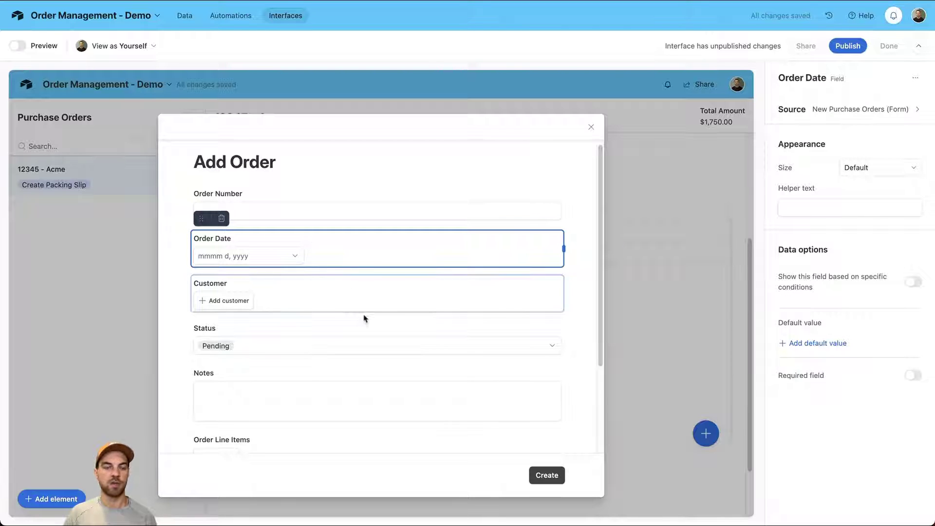
click(268, 296)
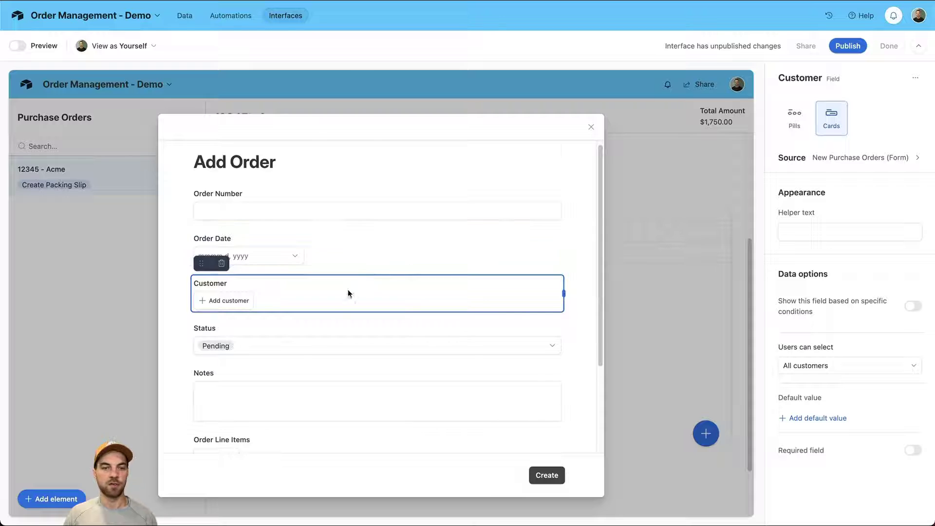
scroll(320, 296, down, 2)
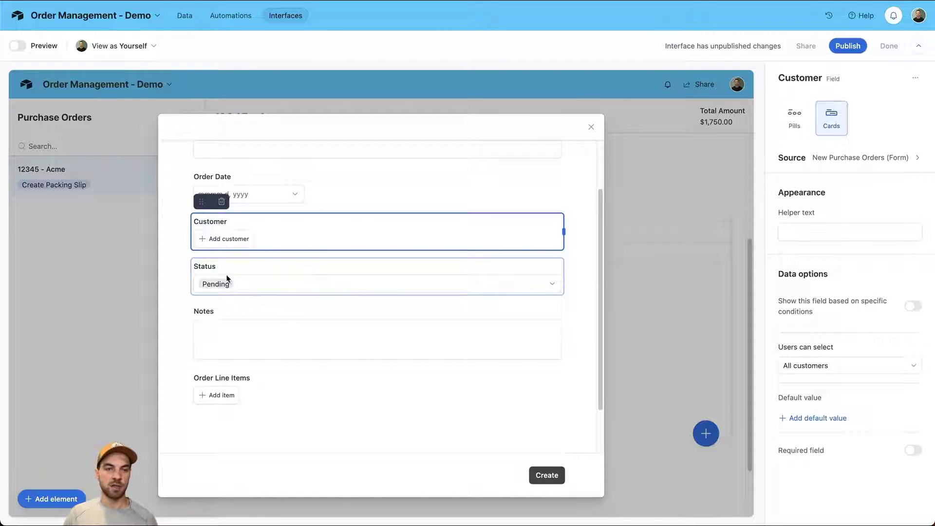
click(240, 277)
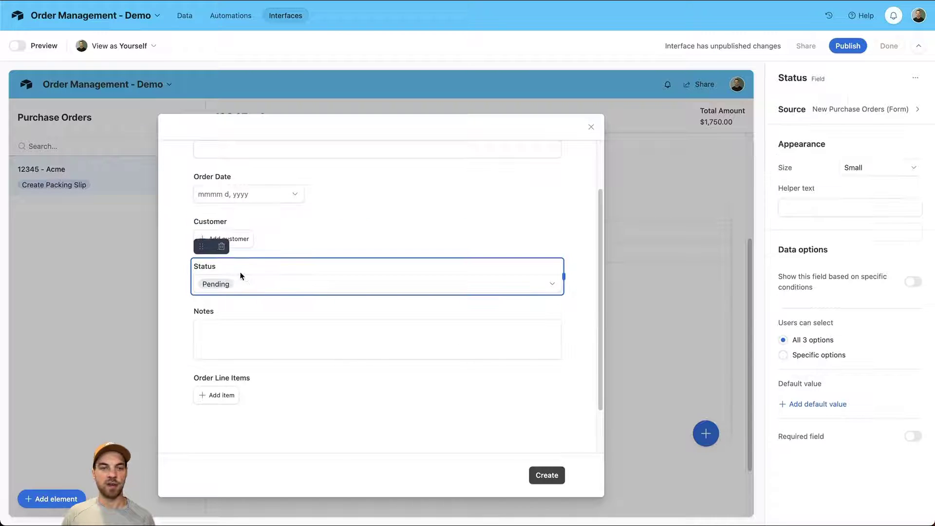
click(222, 247)
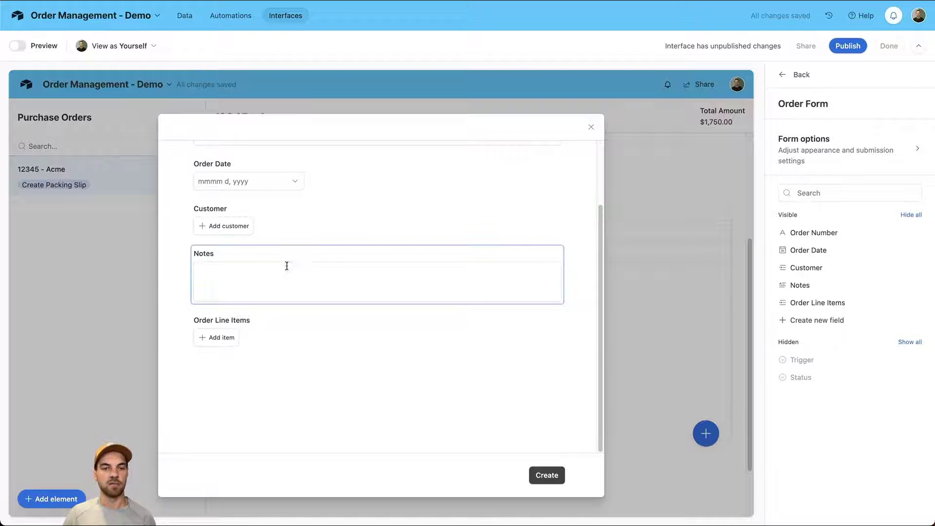
click(287, 266)
click(309, 325)
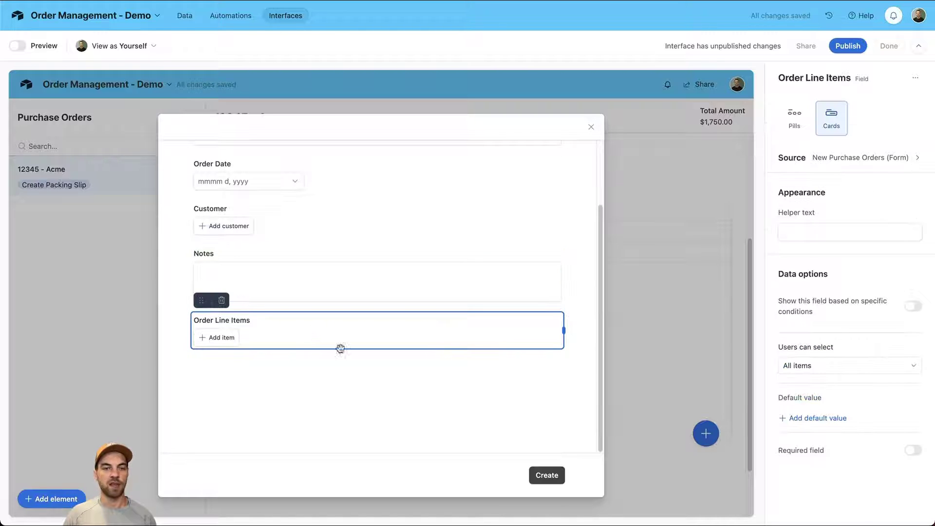
click(221, 300)
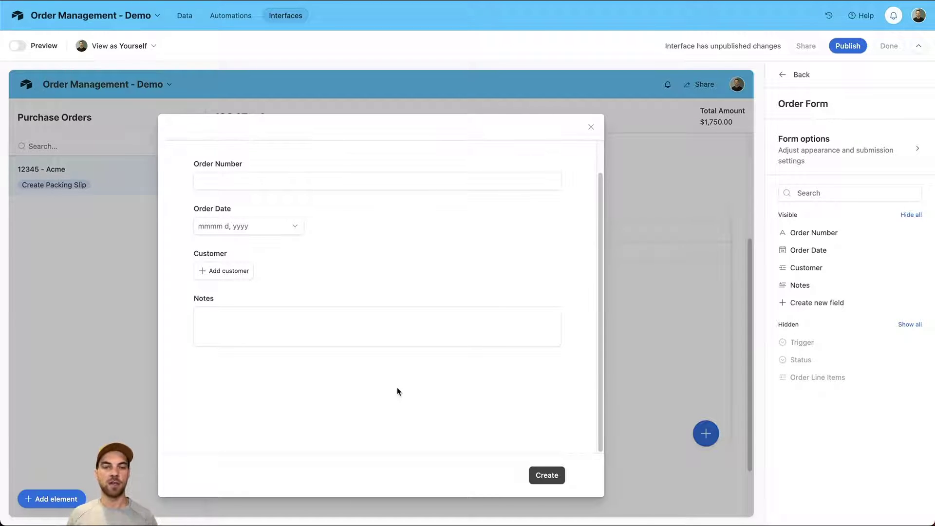
click(591, 127)
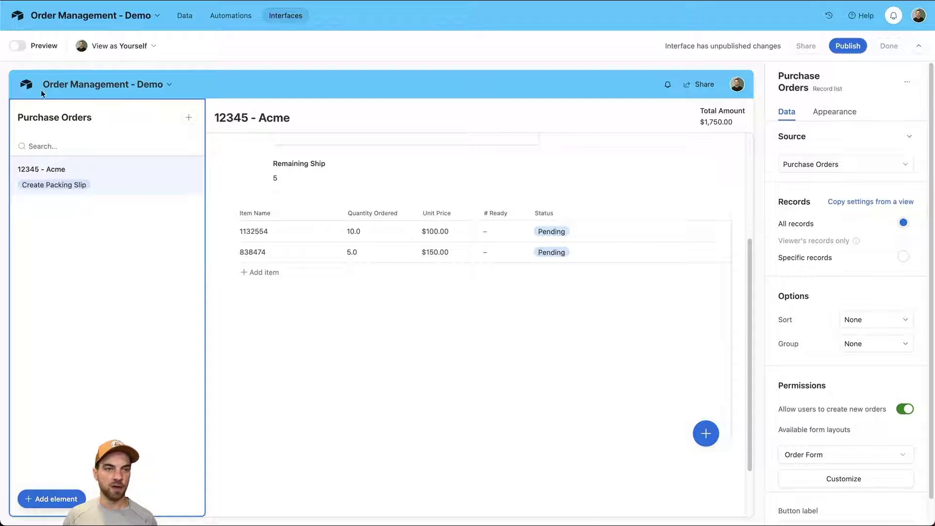
click(18, 45)
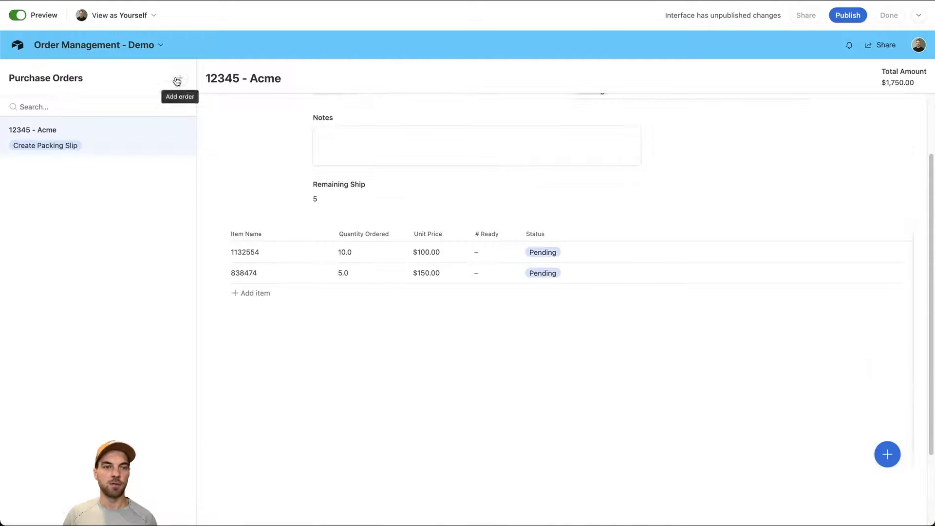
- Create order 9876 dated today (October 16, 2023) with Acme as the customer
click(177, 81)
click(319, 183)
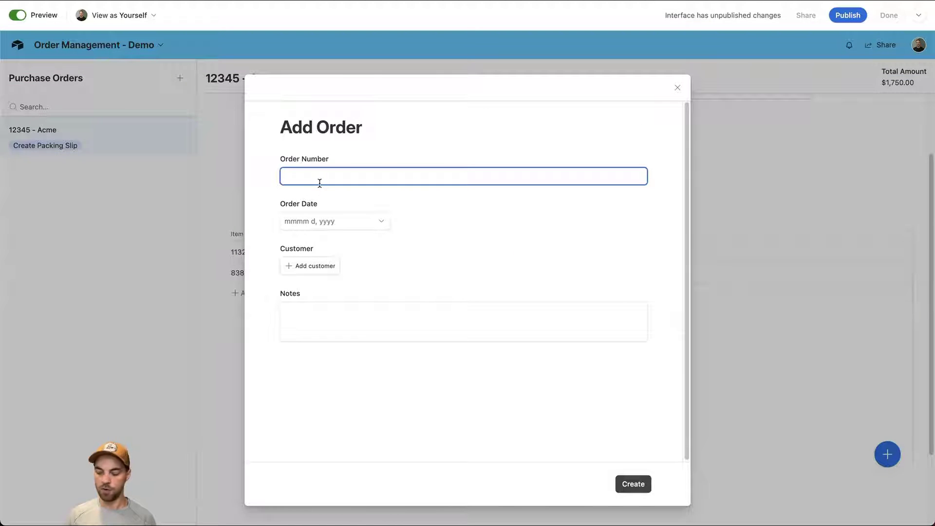
text(9876)
click(376, 219)
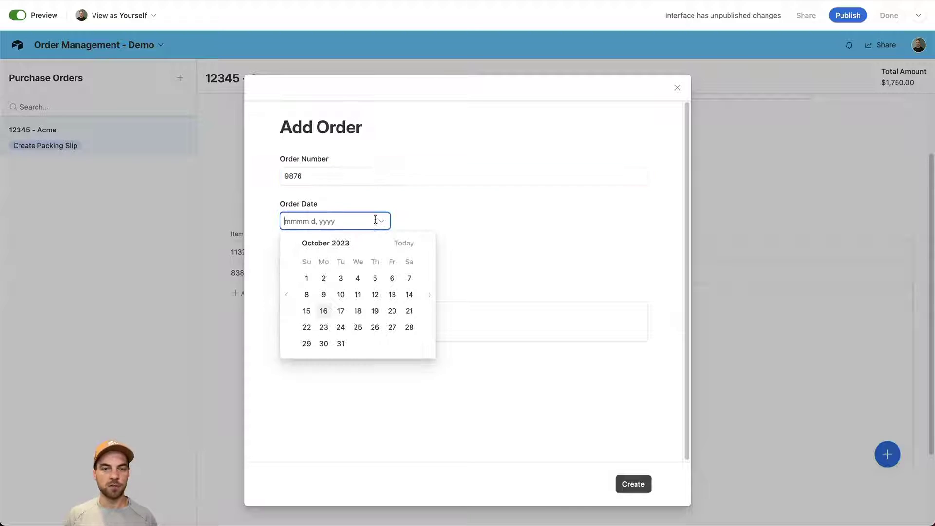
click(404, 243)
click(313, 266)
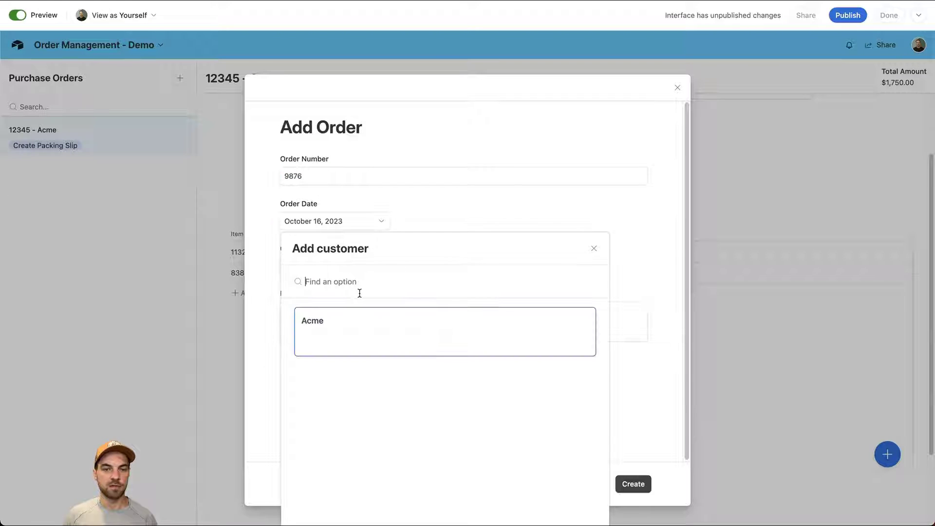
click(360, 326)
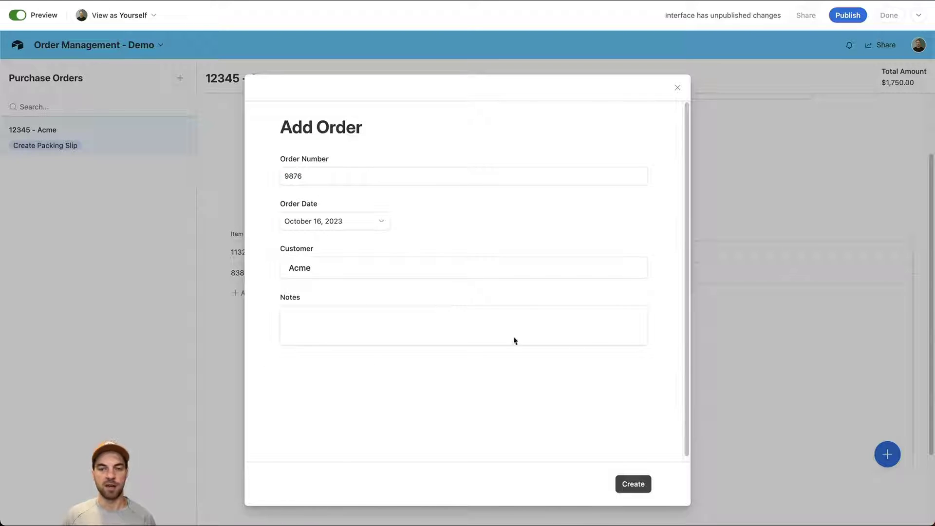
click(638, 489)
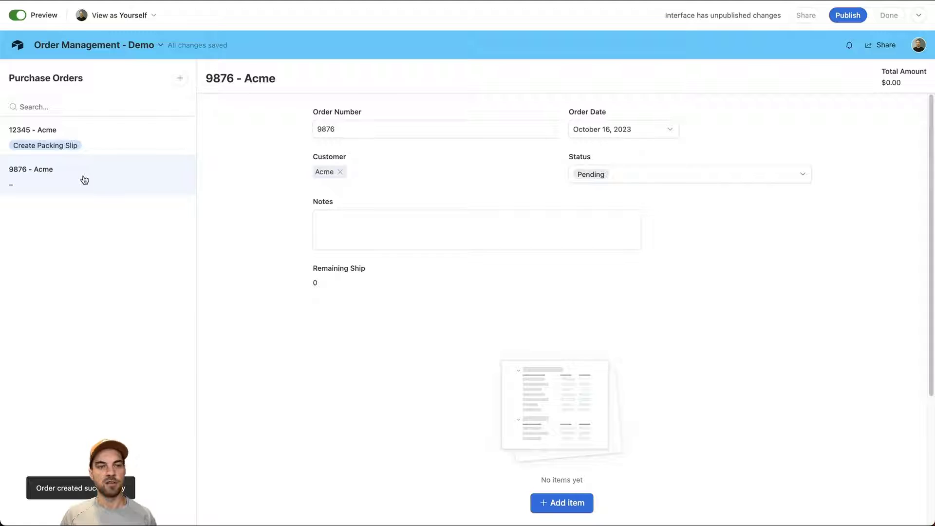
- Add line item 98765 to order 9876 with quantity 5 and unit price 120
scroll(582, 345, down, 3)
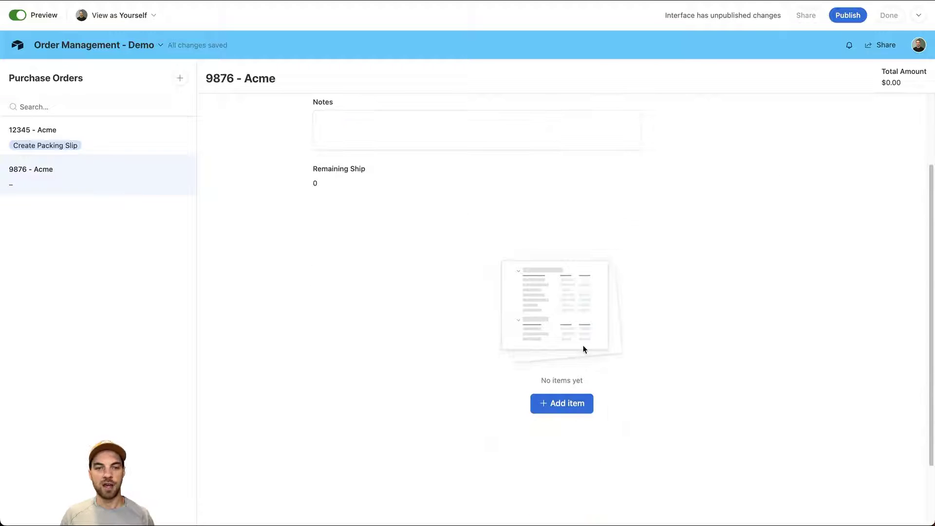
click(564, 408)
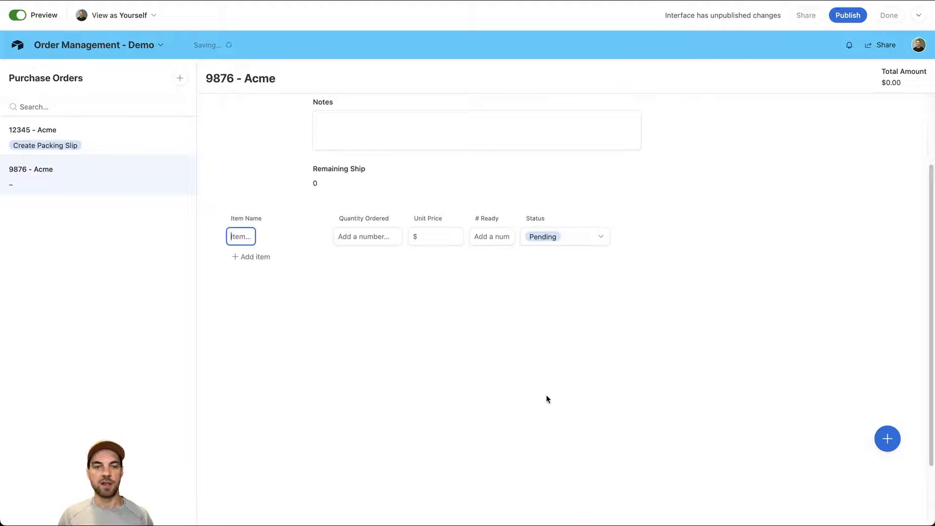
text(98765)
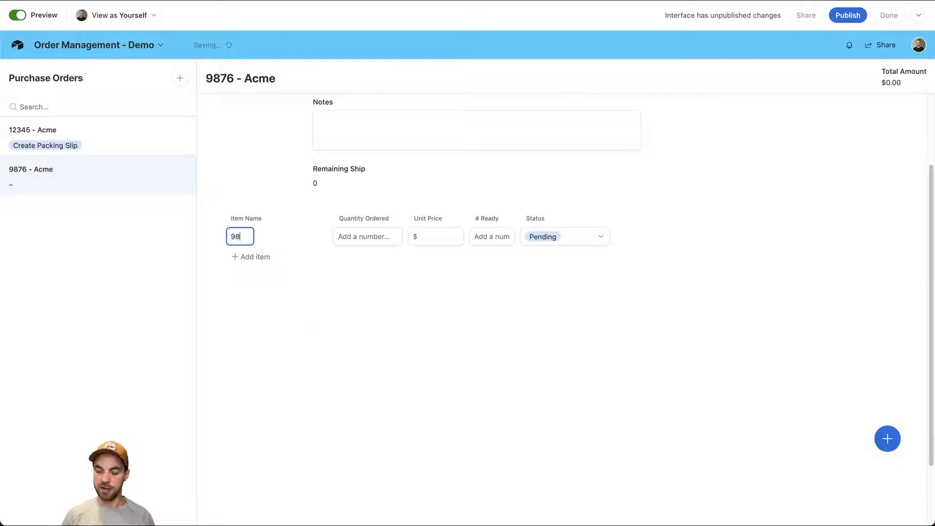
click(357, 237)
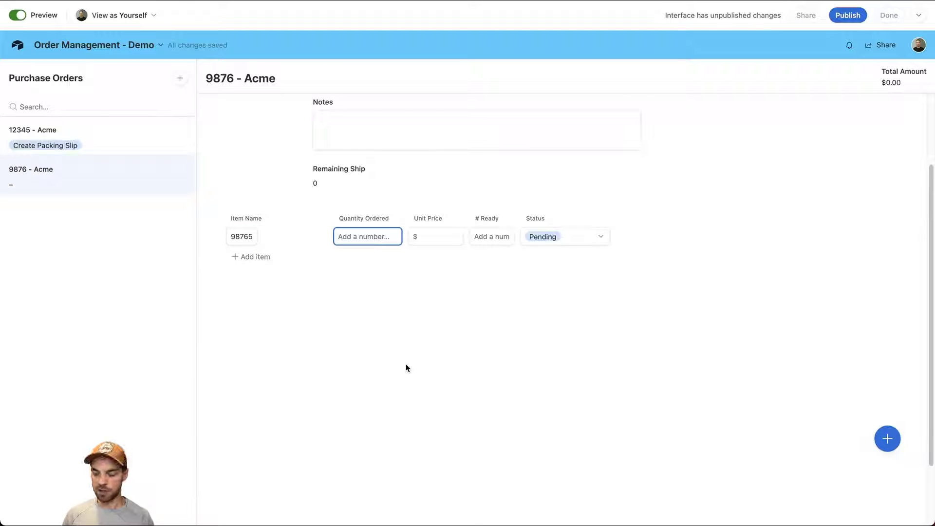
text(5)
click(429, 238)
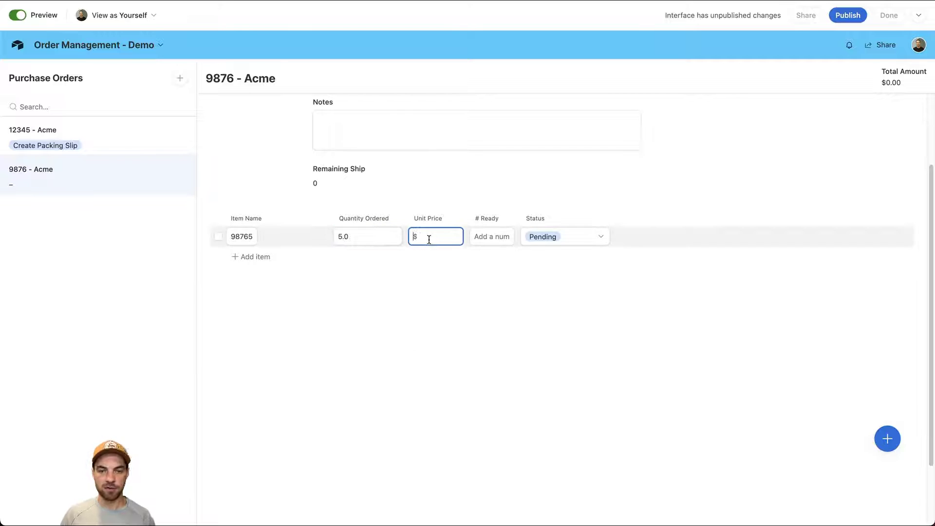
text(120)
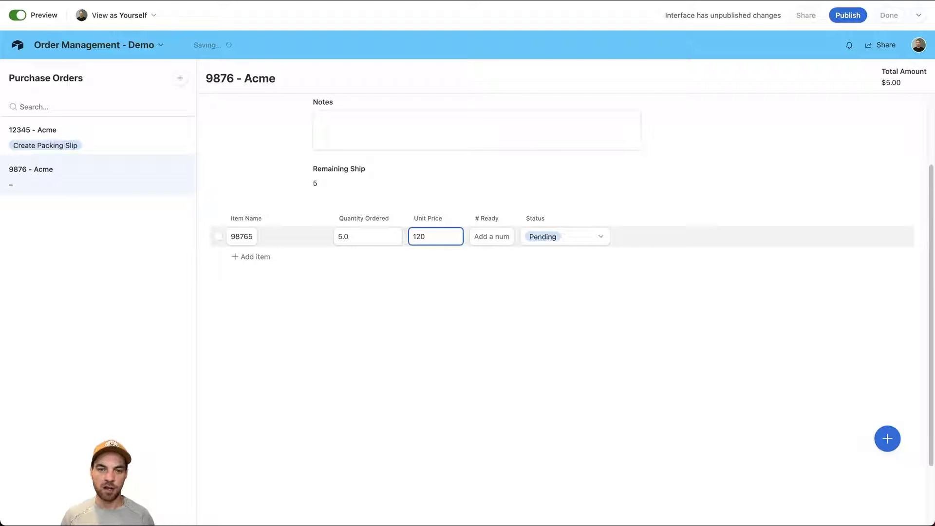
click(416, 338)
- Recheck the line item's unit price so the order total reads $600.00
scroll(483, 280, up, 2)
scroll(336, 312, up, 1)
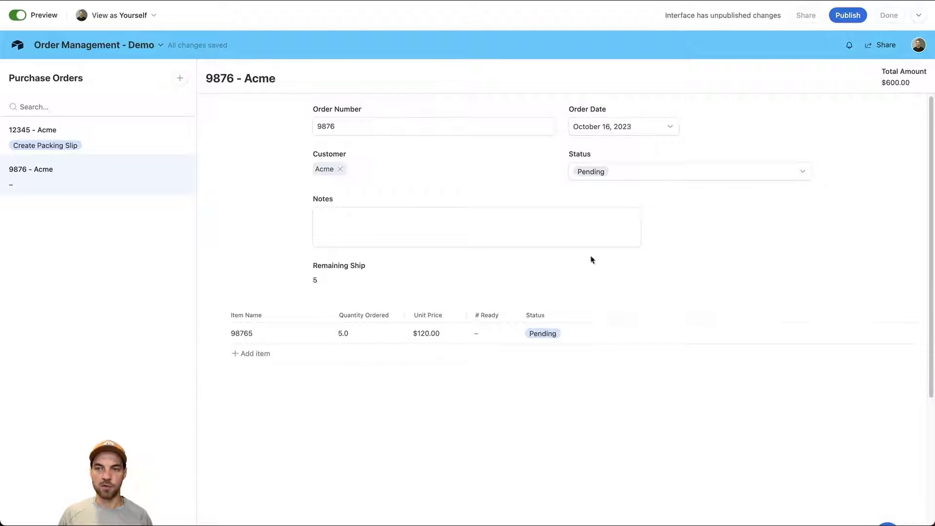
click(368, 334)
key(Tab)
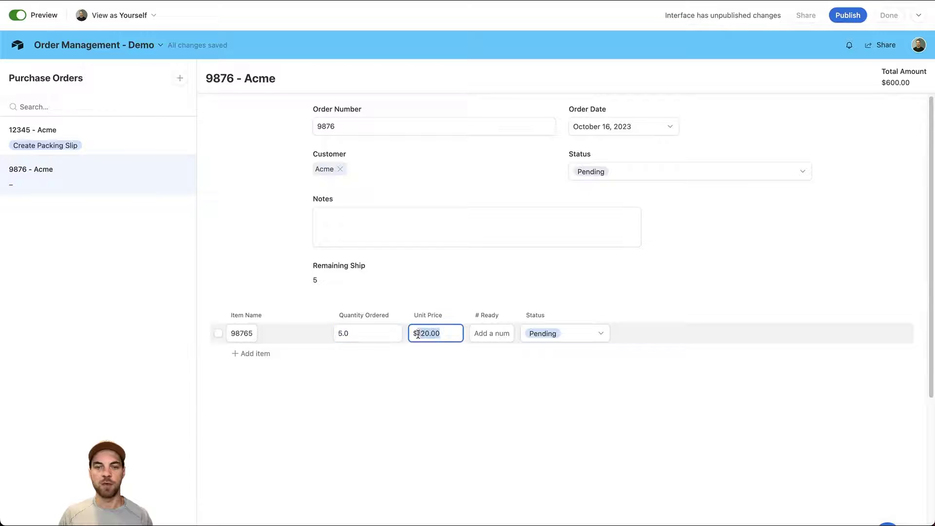
click(362, 376)
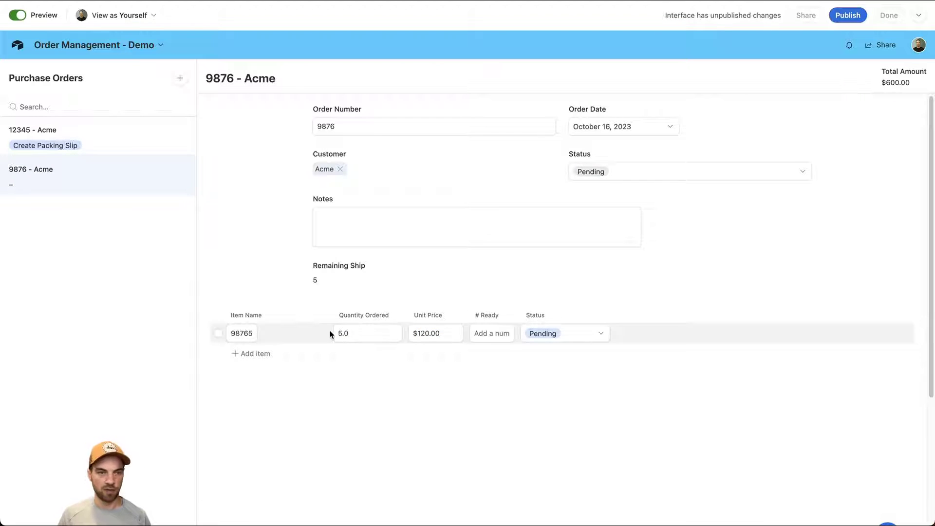
- Leave preview, place a Button element next to Remaining Ship, and drag it wider
click(19, 15)
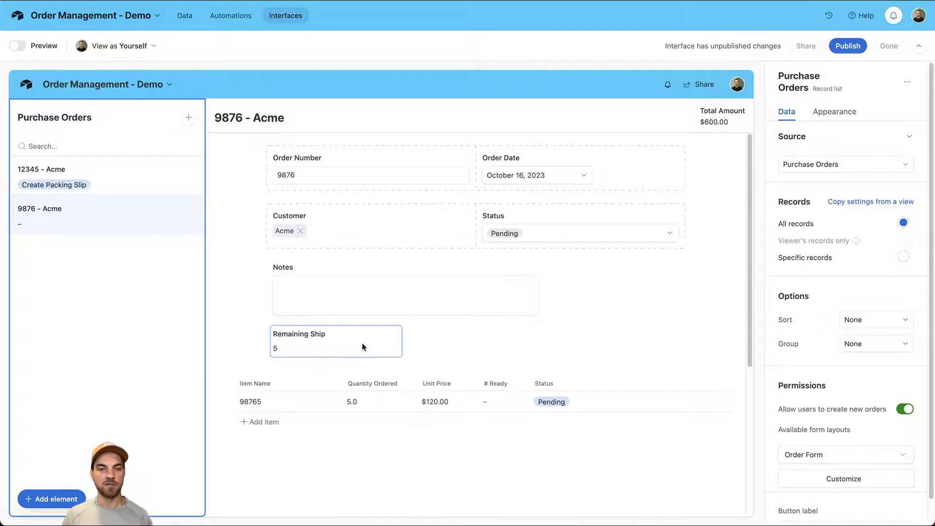
scroll(254, 351, down, 2)
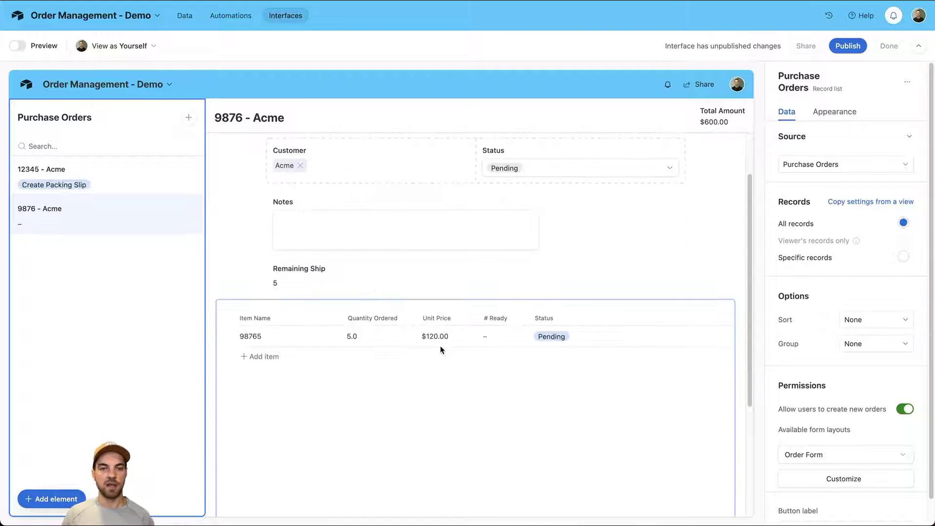
click(43, 501)
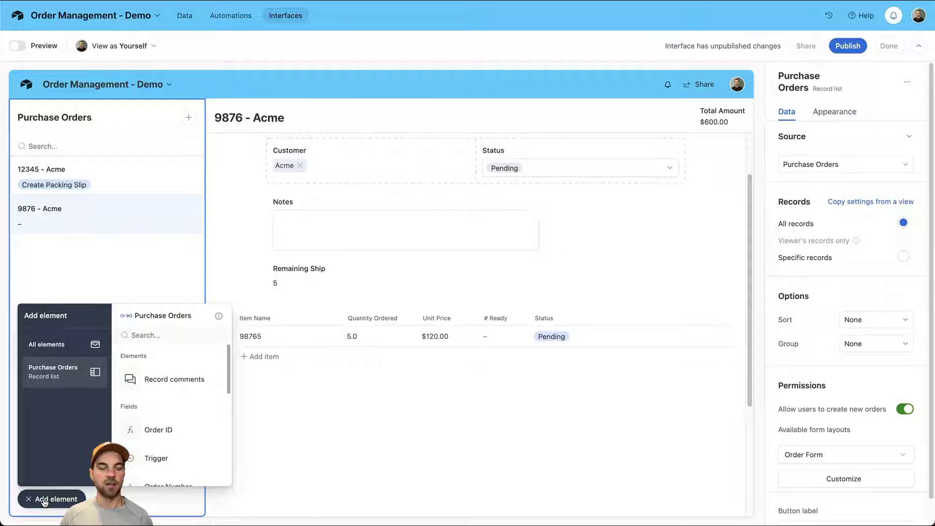
click(47, 344)
scroll(151, 399, down, 5)
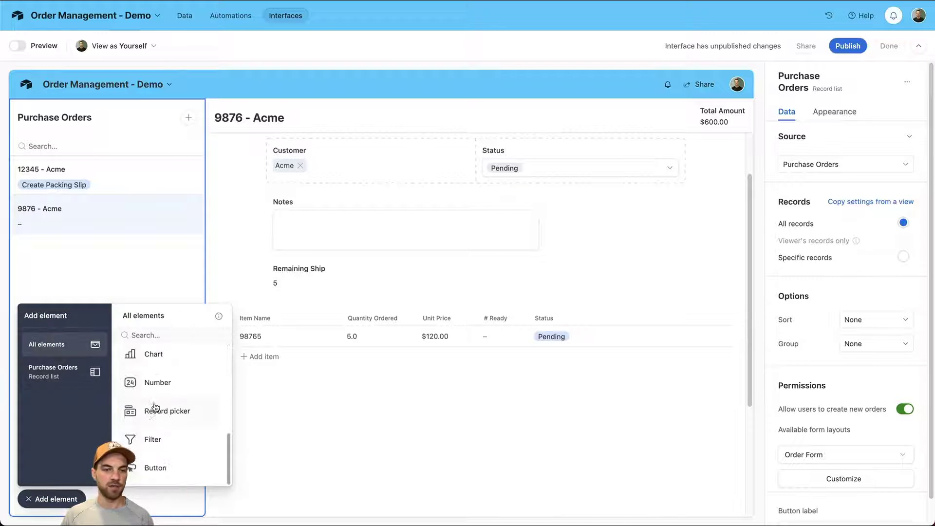
click(165, 469)
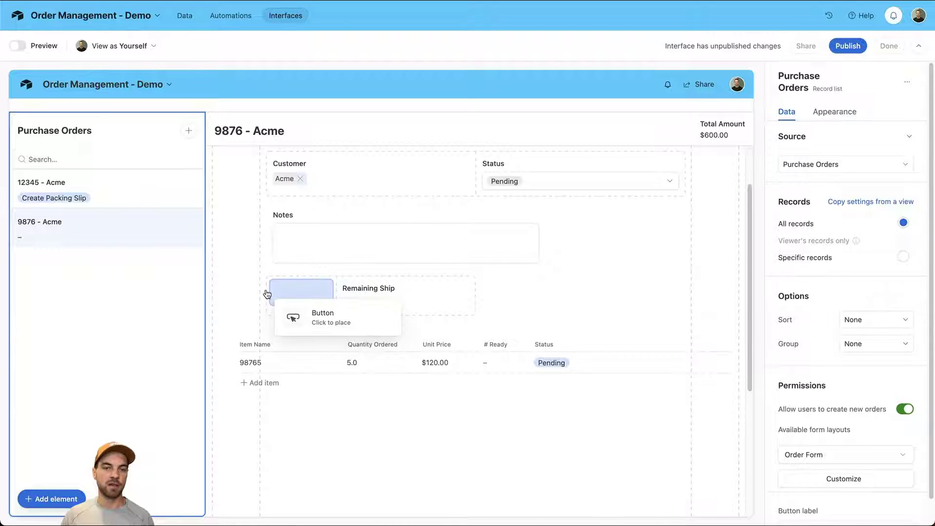
click(266, 294)
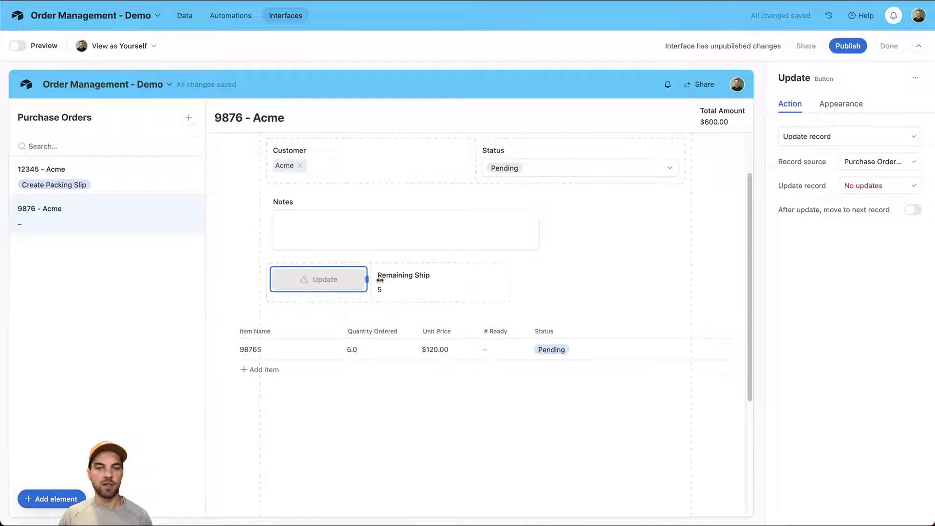
drag(380, 280, 399, 281)
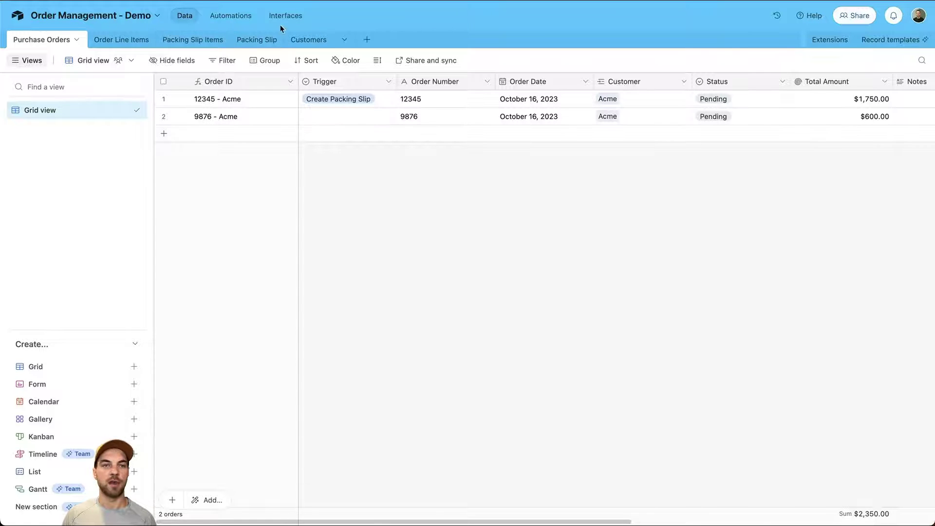
- Go back from the Fillout form to the Airtable order interface
click(281, 16)
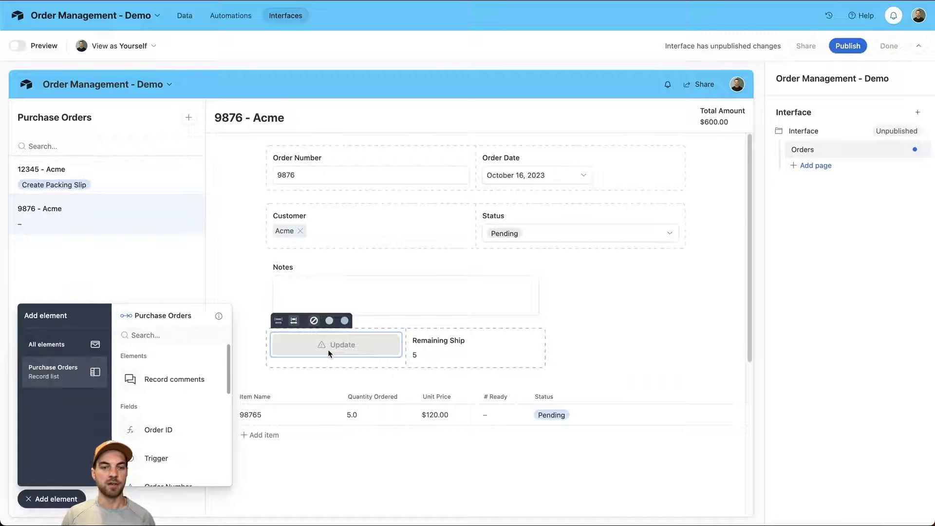
- Change the Create Packing Slip trigger to 'When a button is clicked' and turn the automation off
click(328, 349)
click(36, 500)
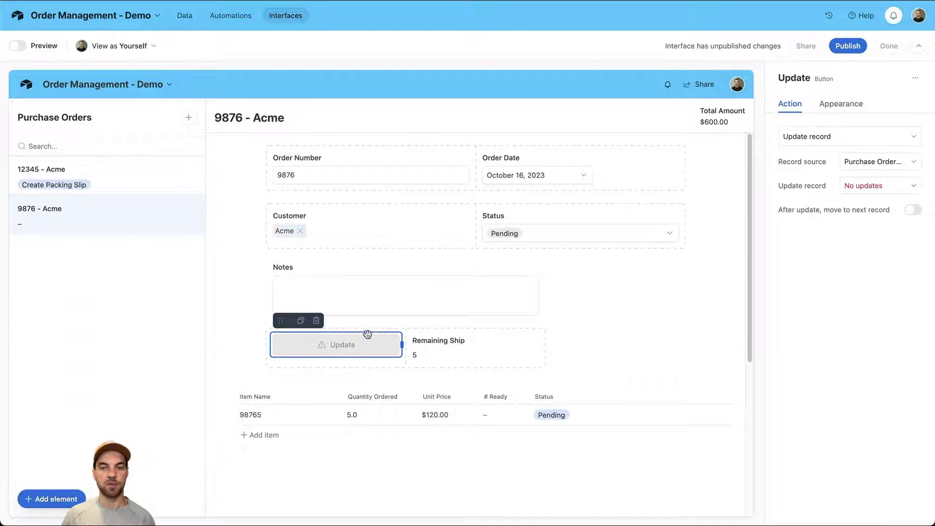
click(230, 15)
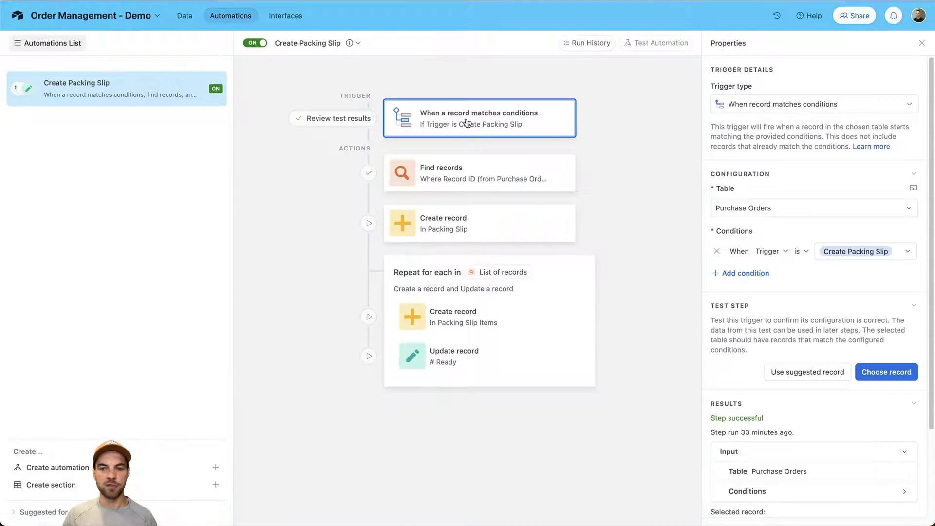
click(784, 105)
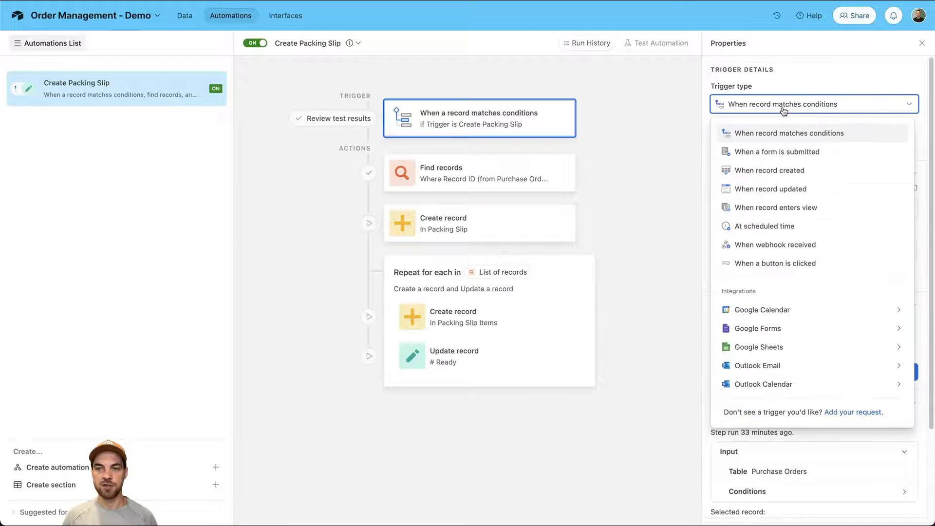
click(773, 265)
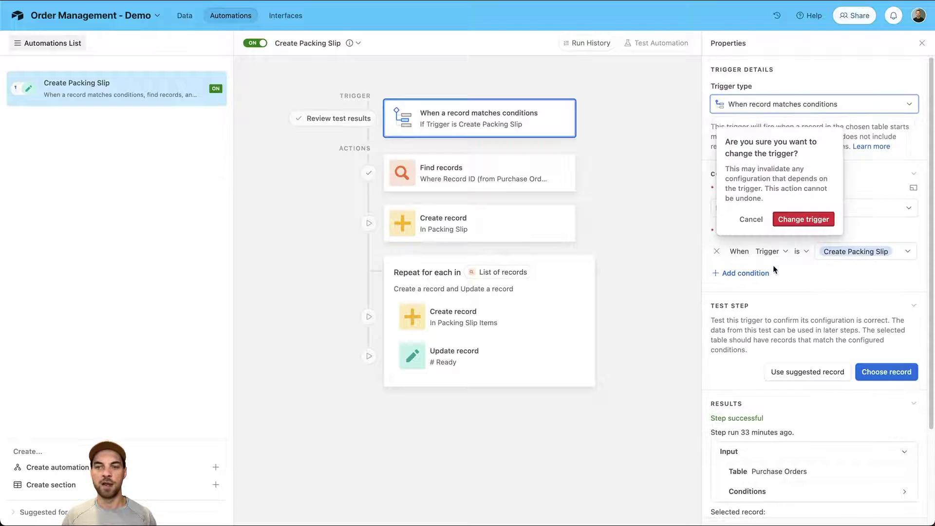
click(810, 220)
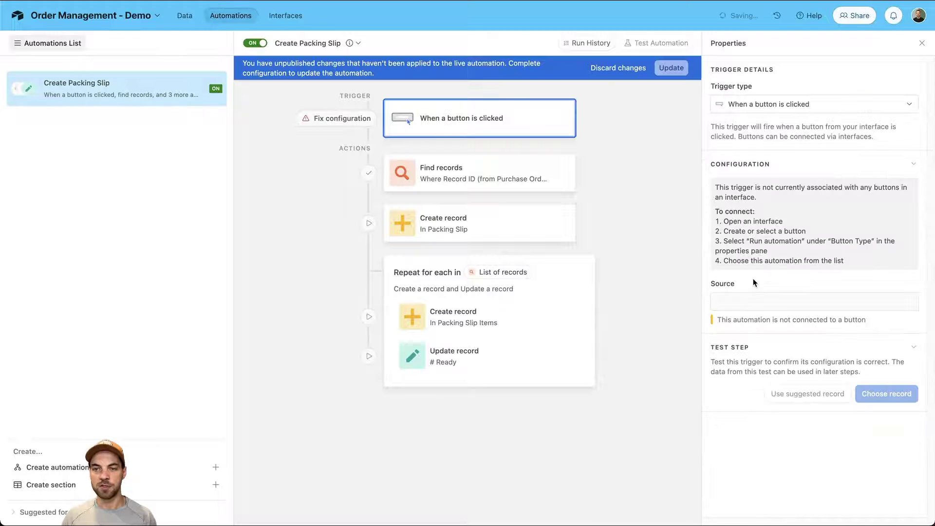
click(258, 43)
mouse_move(738, 305)
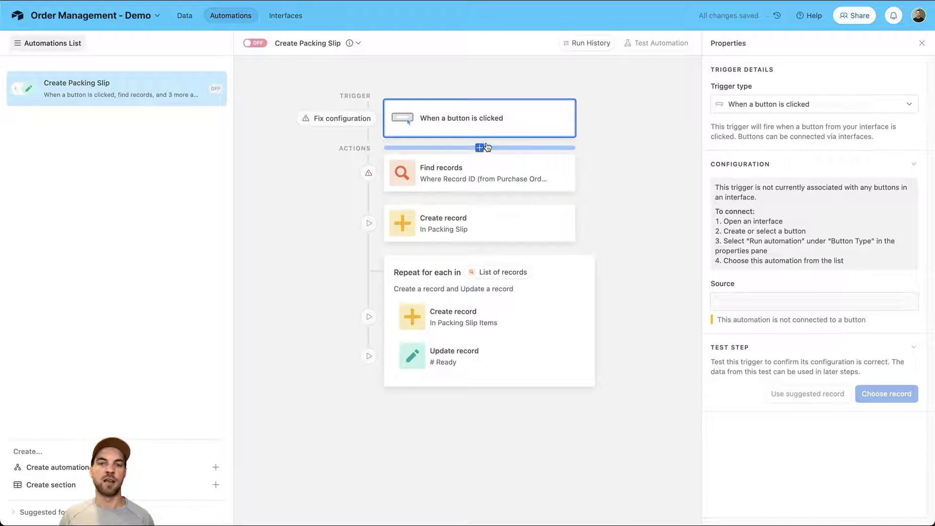
- Set the Update button's action to Run automation using Create Packing Slip
click(288, 18)
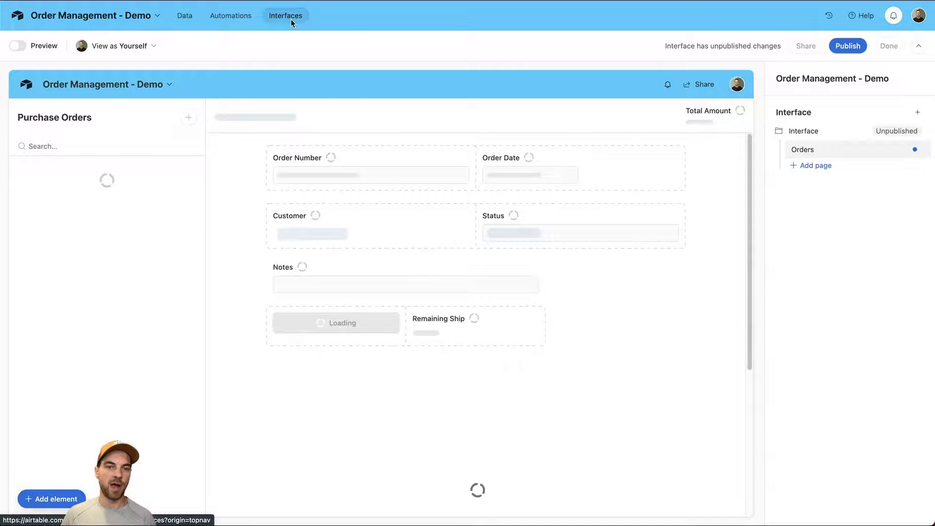
click(335, 346)
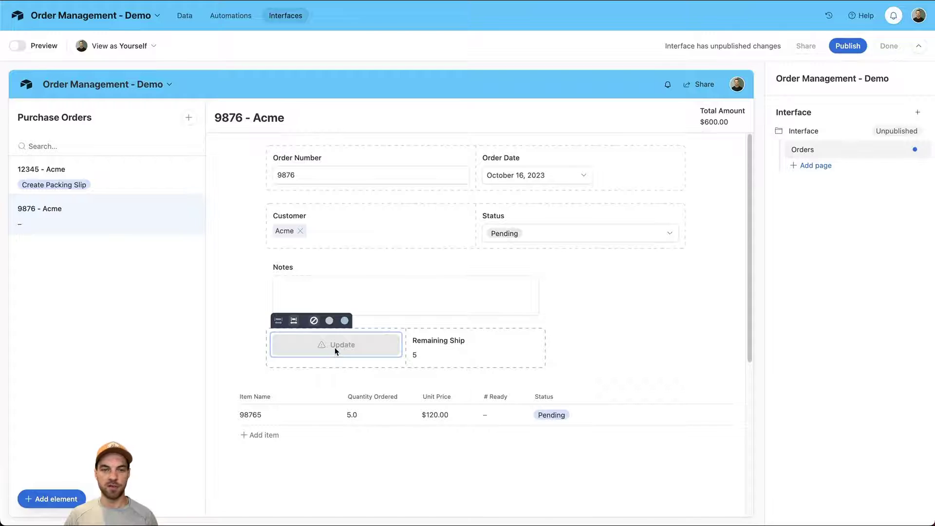
click(335, 347)
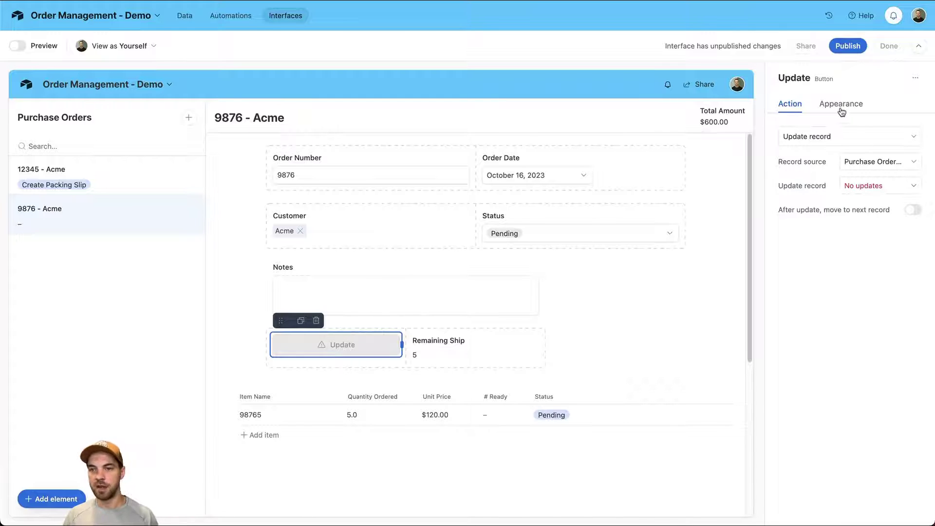
click(857, 140)
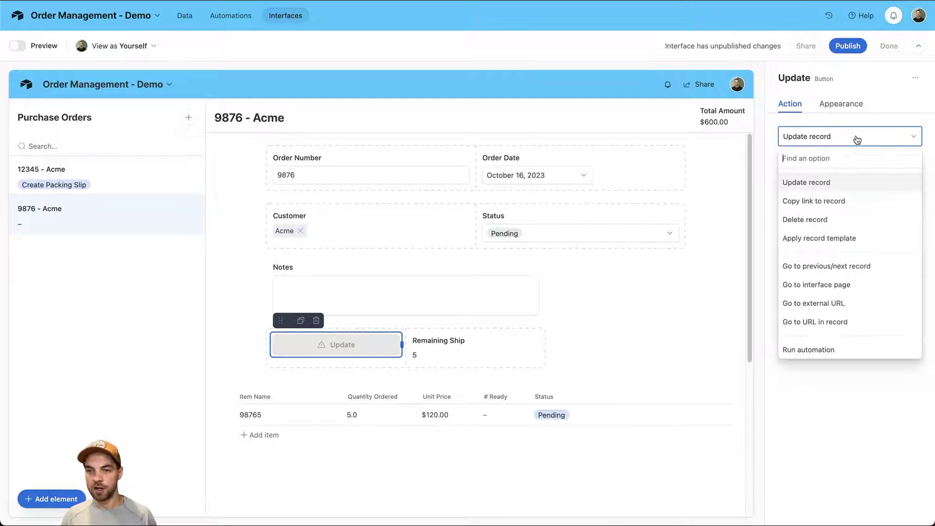
click(841, 350)
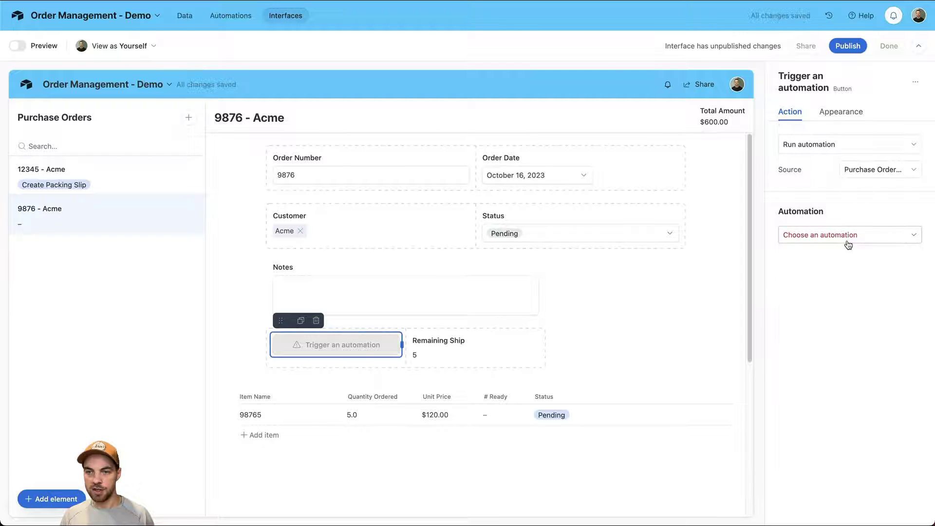
click(848, 238)
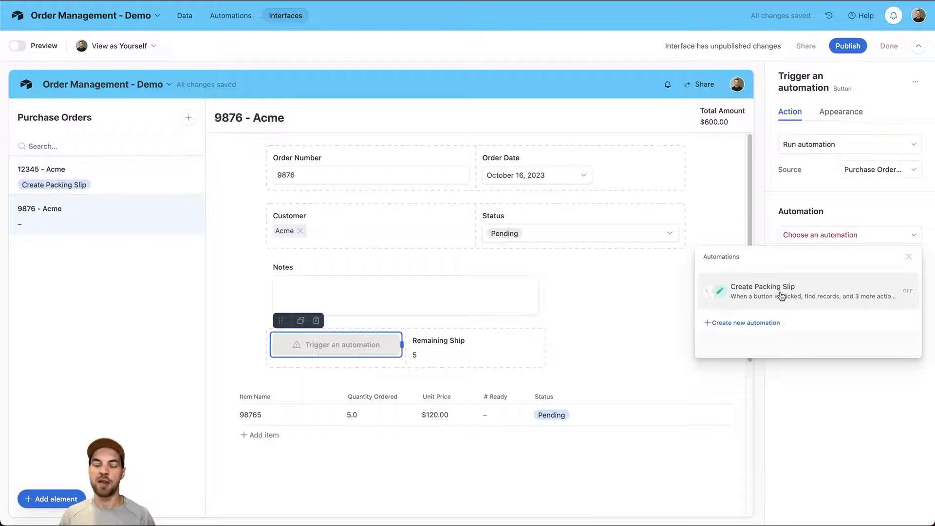
click(781, 295)
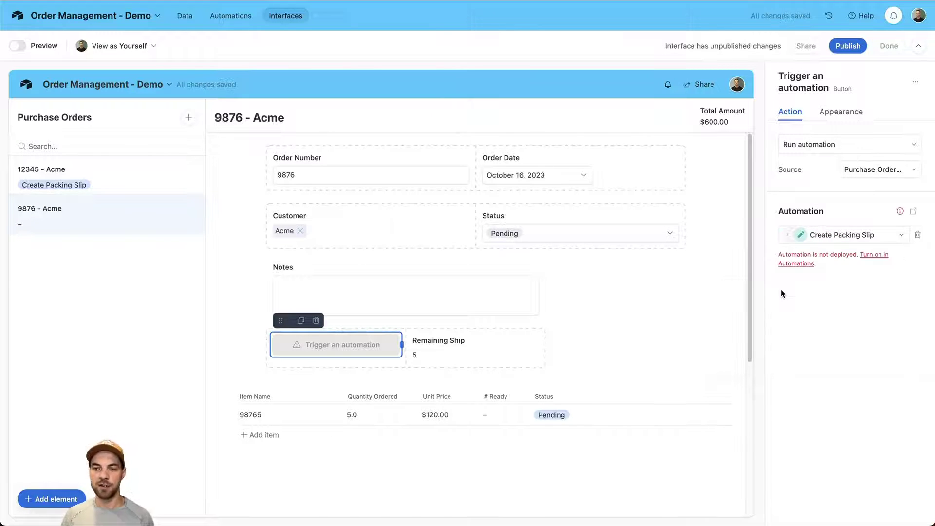
click(229, 18)
- Switch on the Create Packing Slip automation and select the order page's button
click(255, 43)
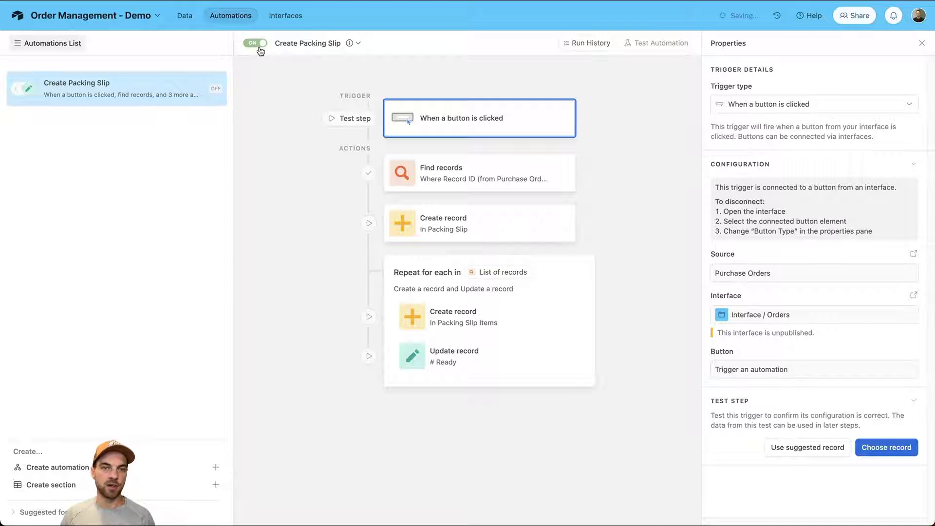
click(278, 15)
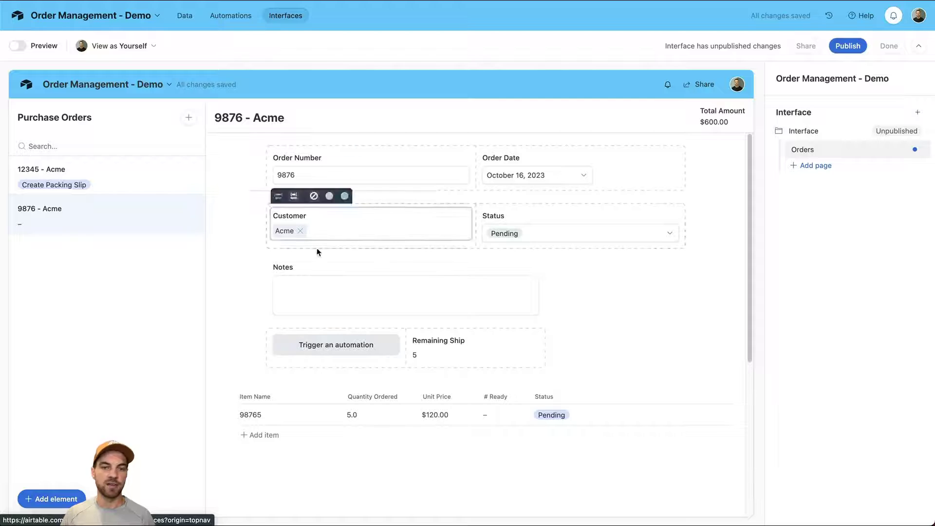
click(394, 339)
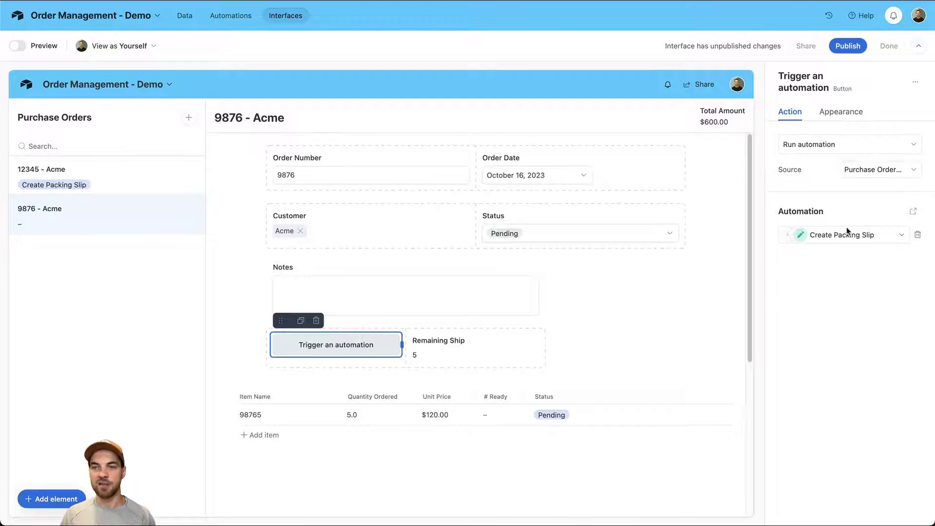
- Make the button green and label it 'Create Packing Slip'
click(848, 111)
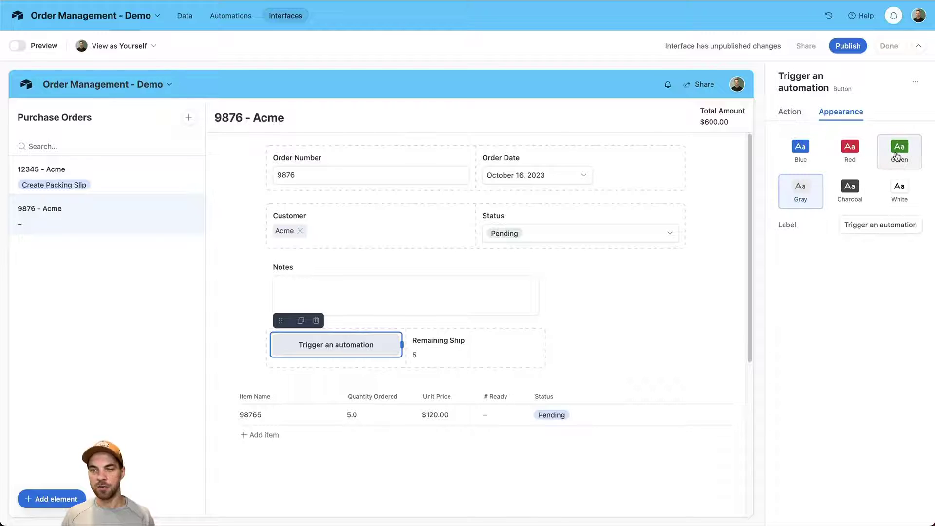
click(899, 148)
click(887, 229)
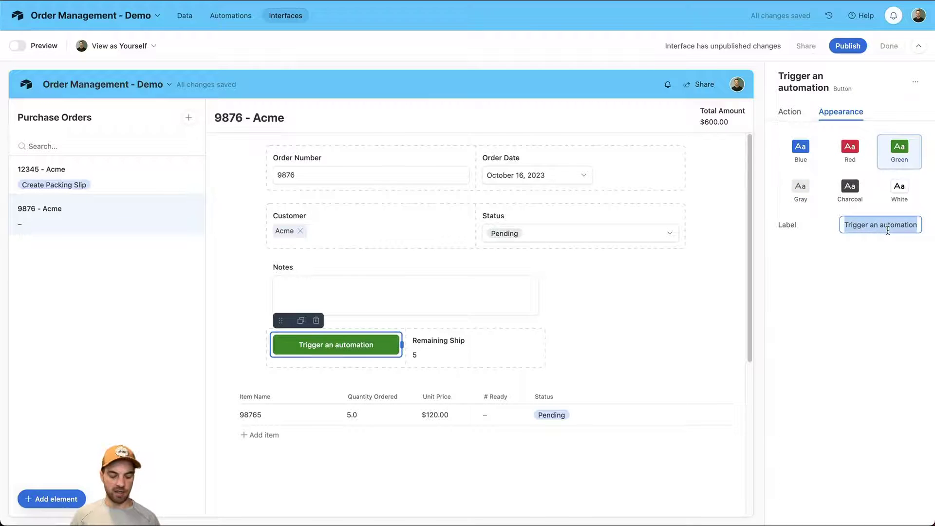
text(Create)
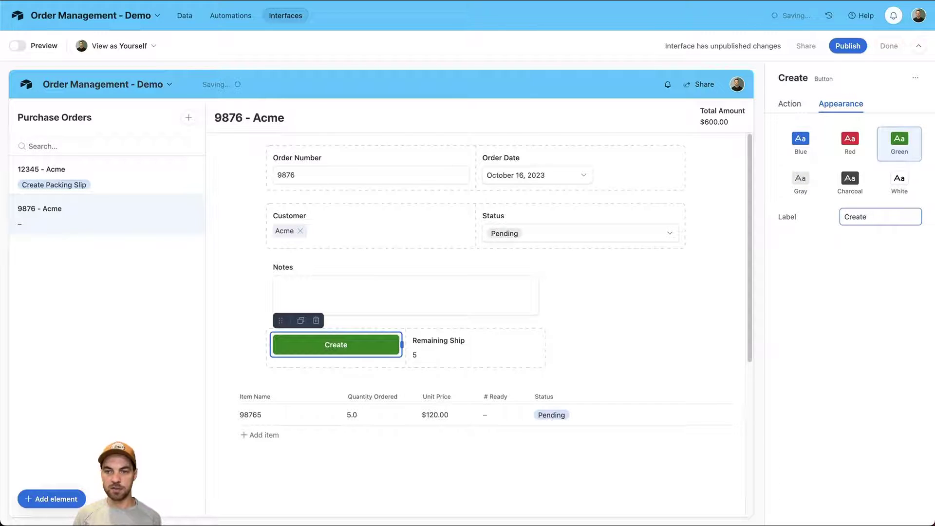
text( Packing Sli)
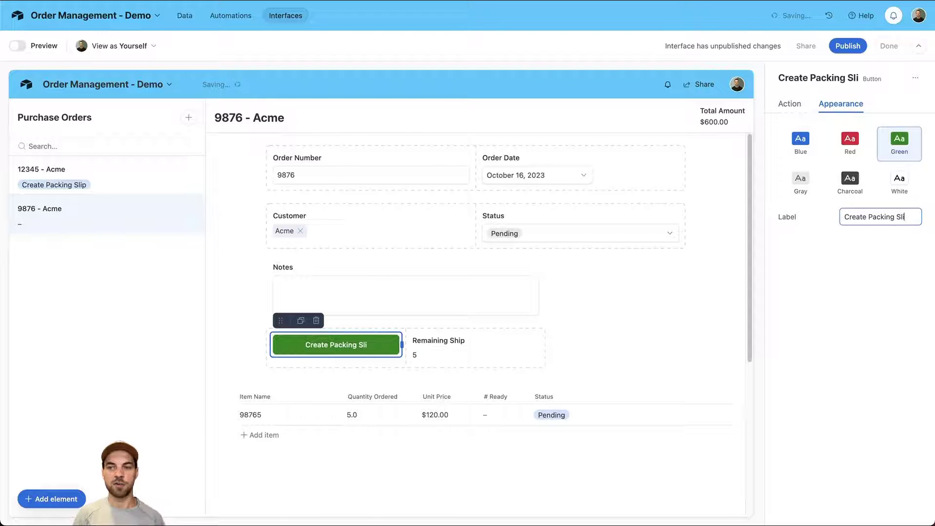
text(p)
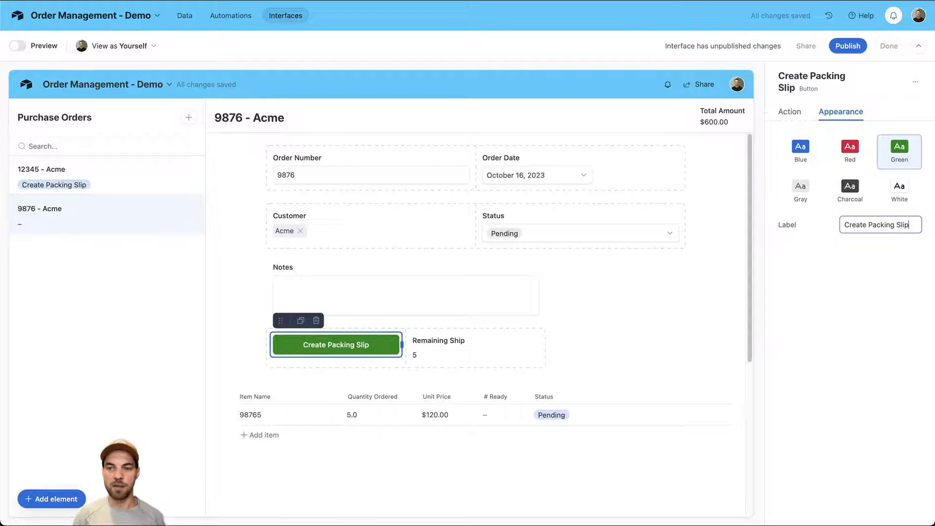
click(638, 314)
scroll(609, 284, down, 3)
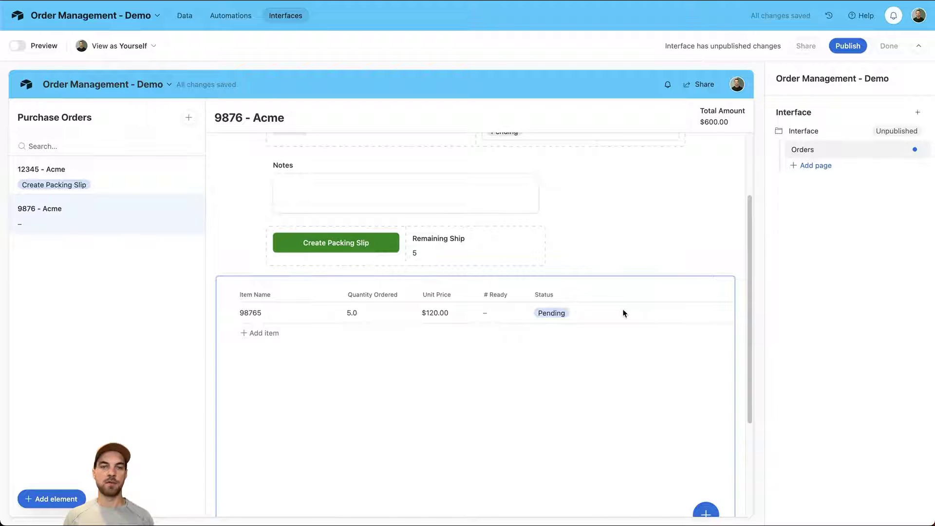
click(493, 315)
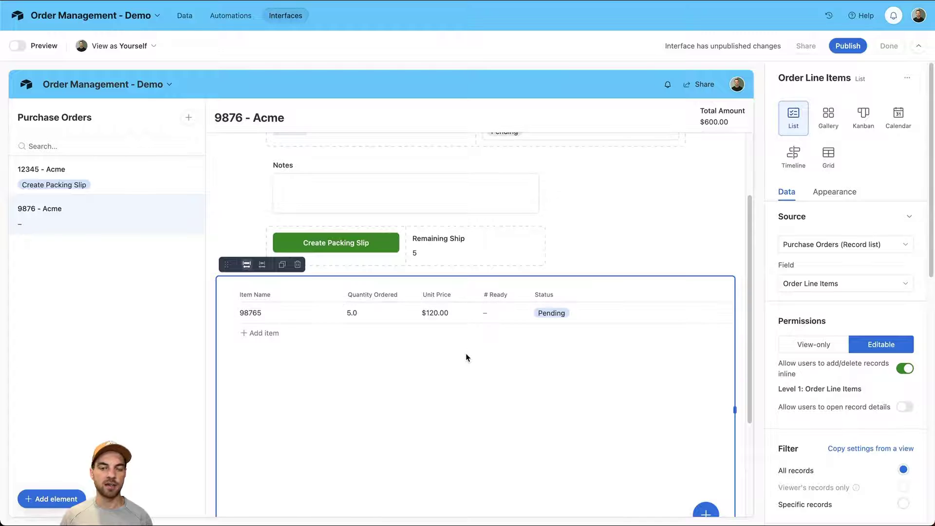
click(138, 183)
scroll(451, 308, down, 4)
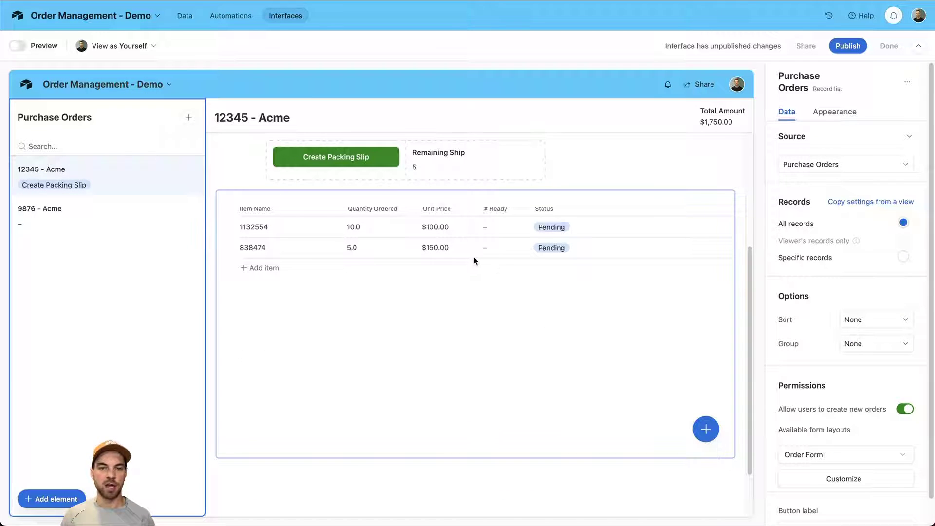
scroll(501, 252, up, 1)
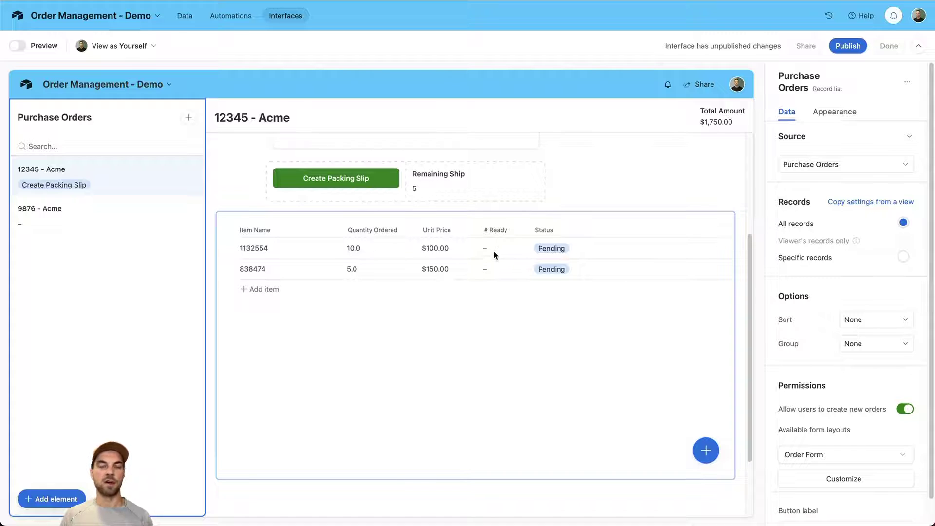
click(494, 252)
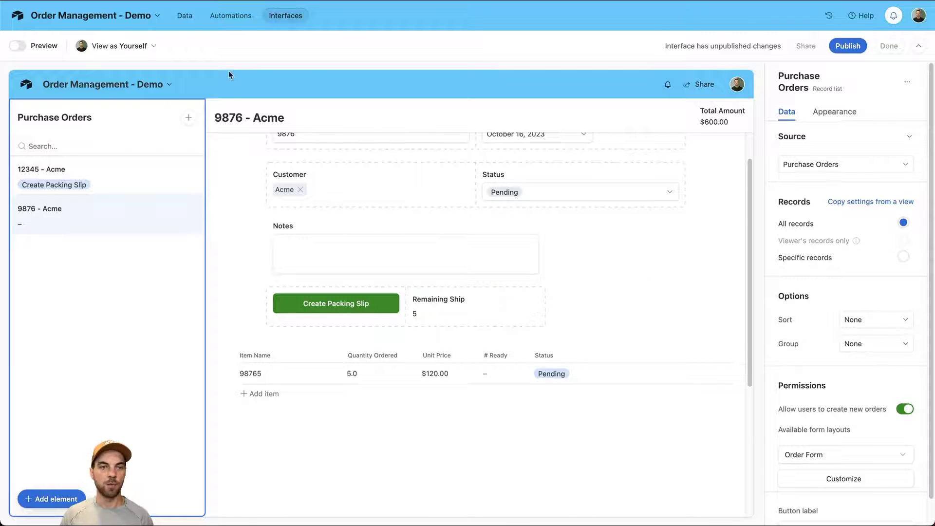
click(233, 83)
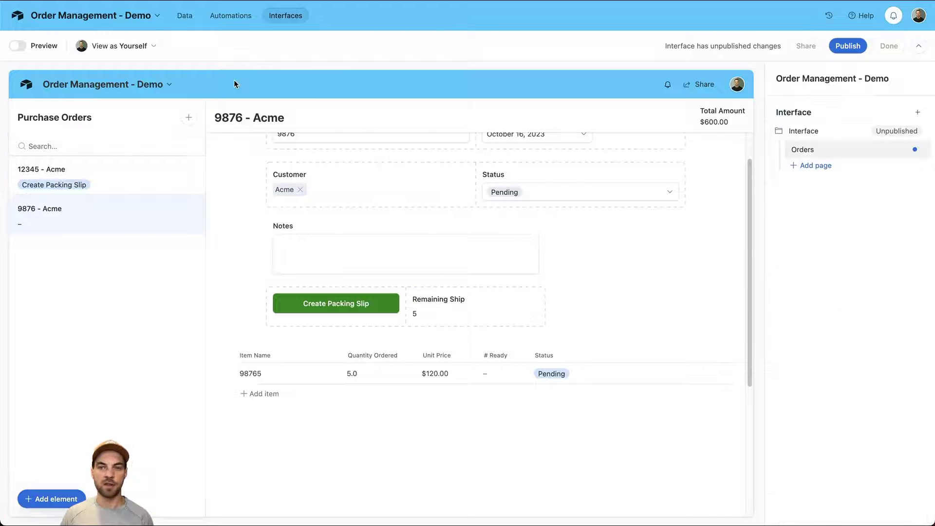
- Start a new Record review page connected to the Packing Slip table
click(816, 168)
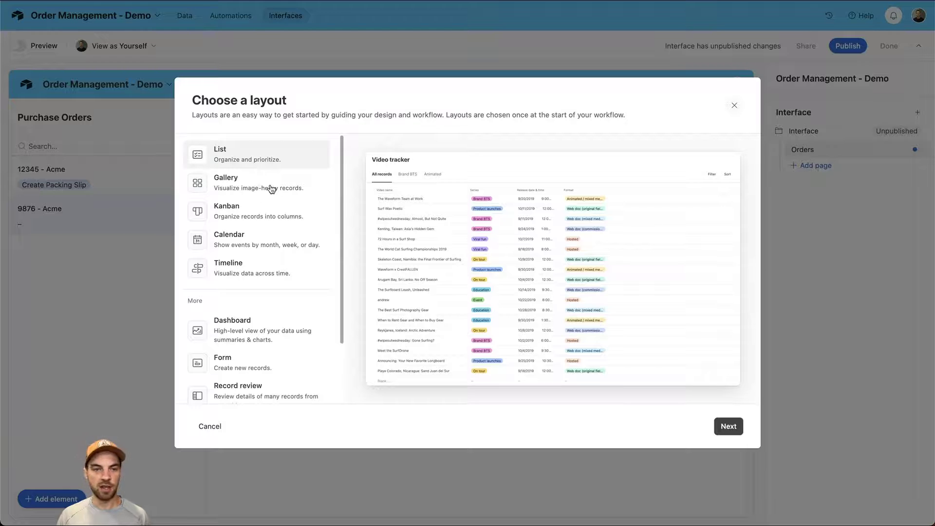
scroll(258, 230, down, 3)
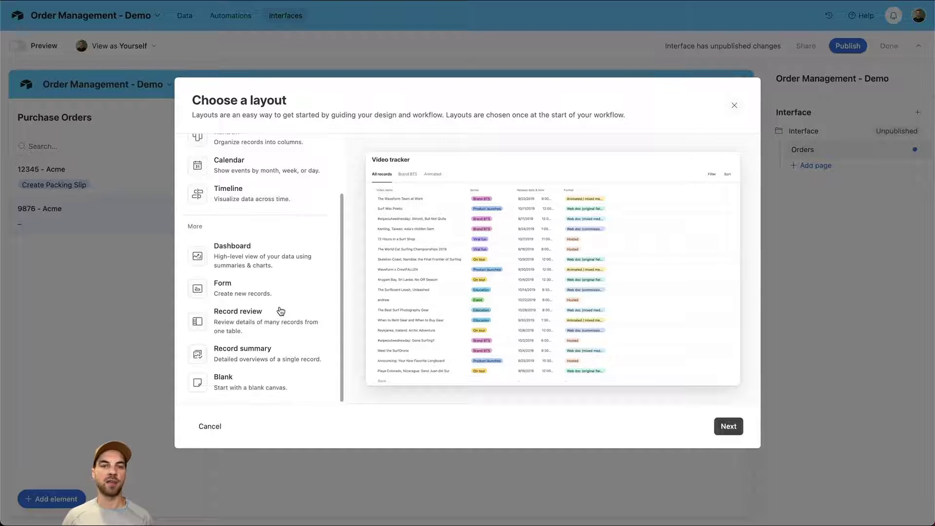
click(238, 323)
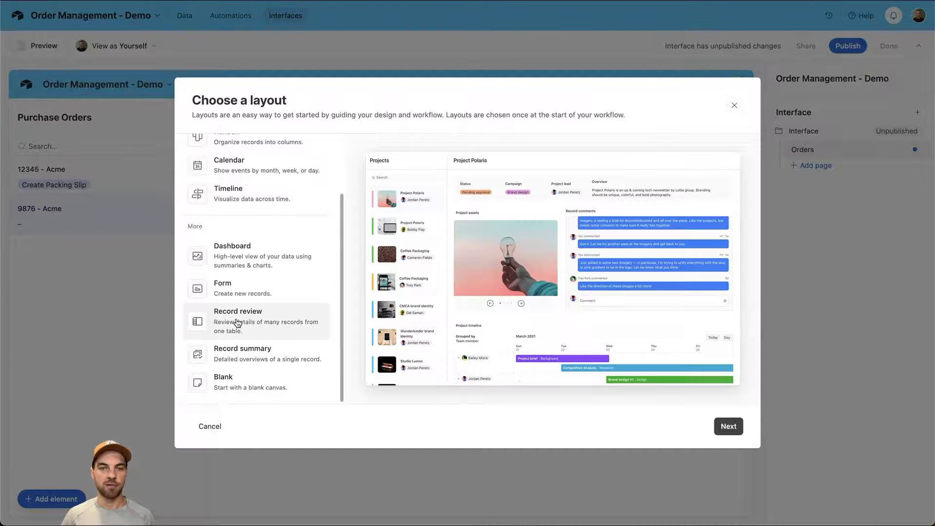
click(724, 426)
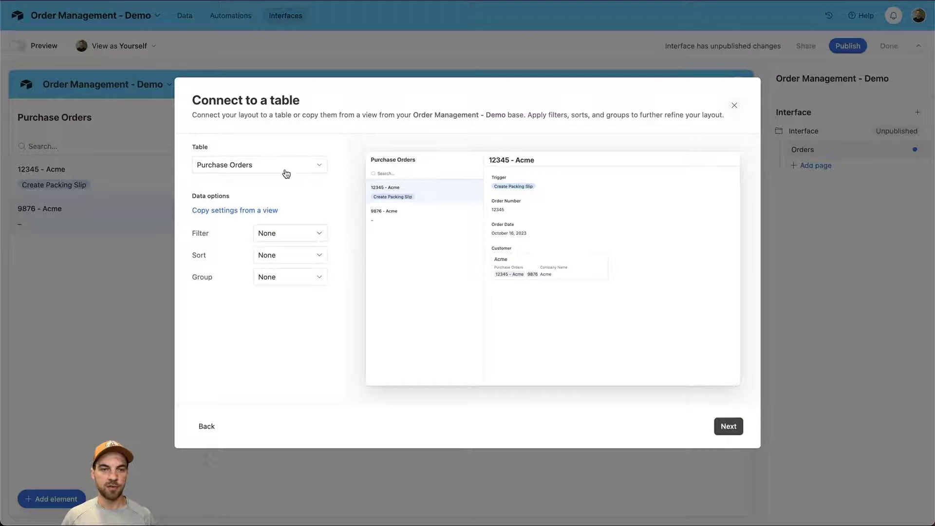
click(239, 170)
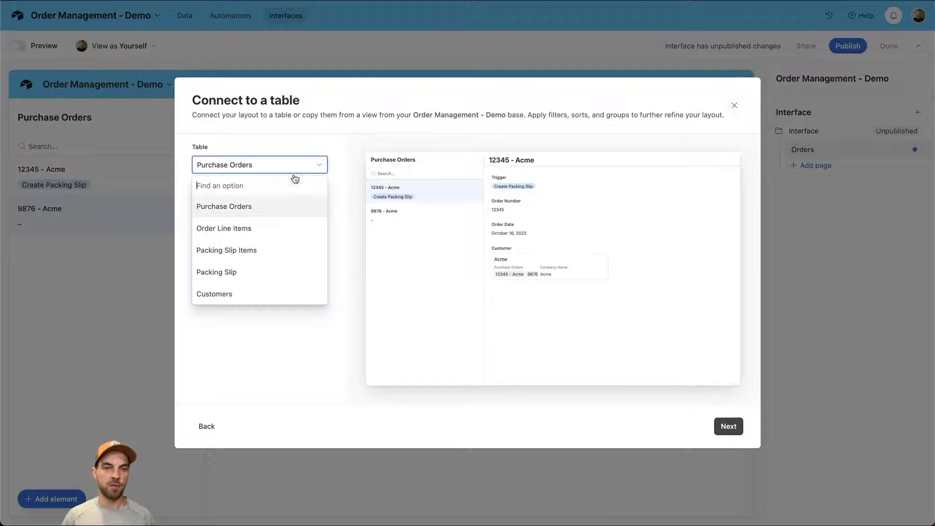
click(222, 274)
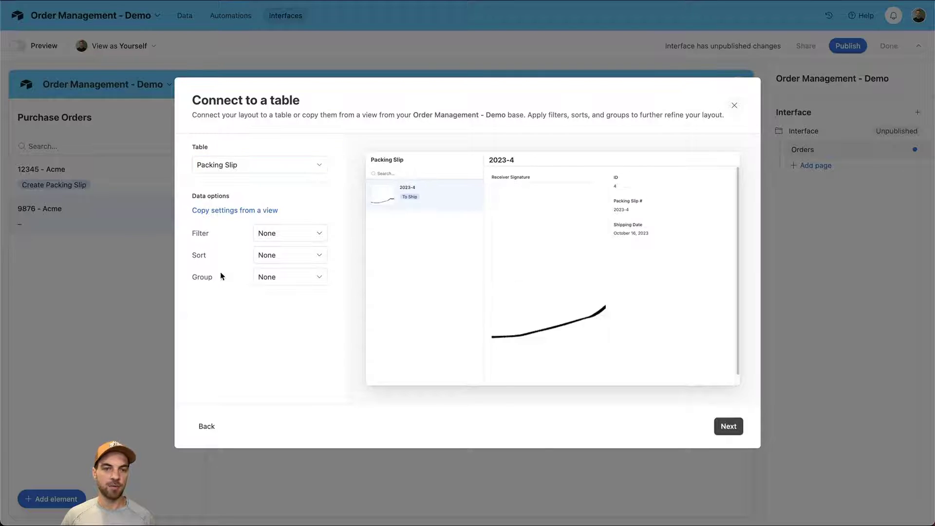
click(727, 427)
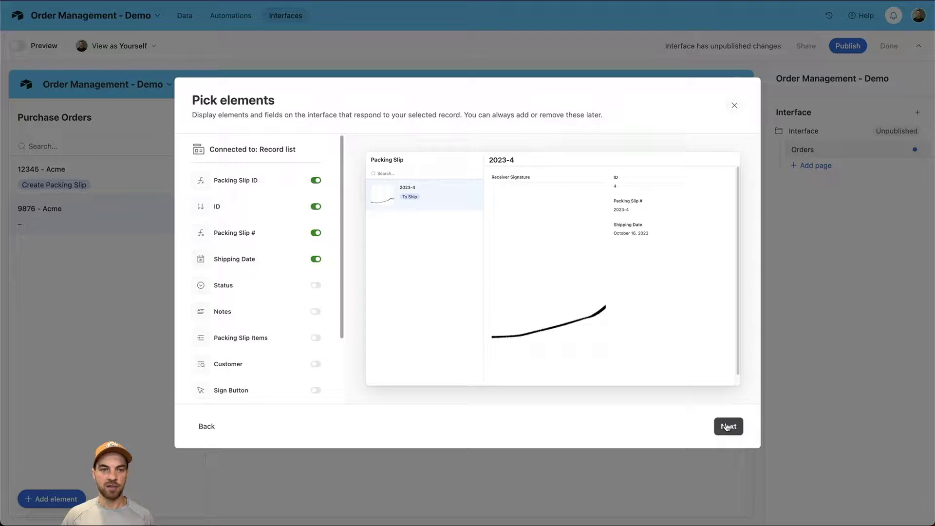
- Show Status, Notes, Packing Slip Items, Customer and Sign Button fields, and name the page 'Packing Slips'
click(318, 286)
click(317, 310)
click(316, 338)
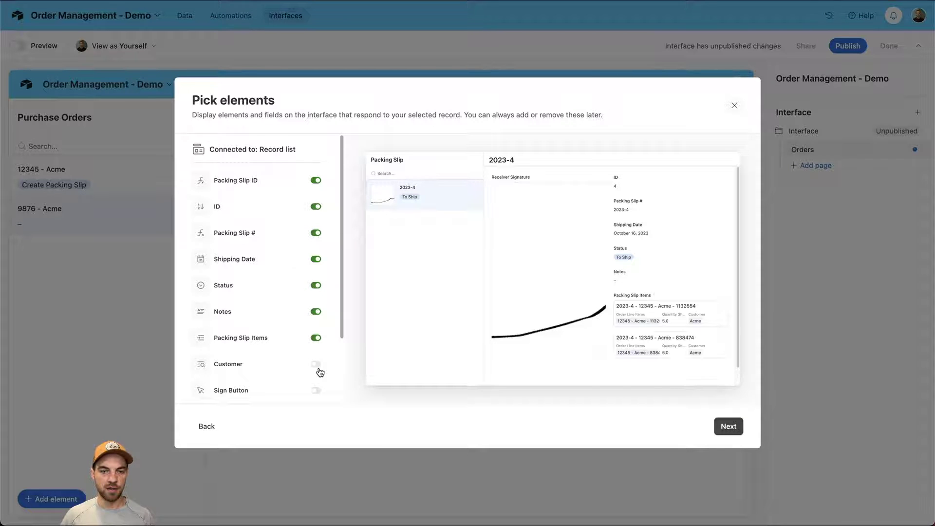
click(316, 364)
click(316, 390)
scroll(281, 319, down, 2)
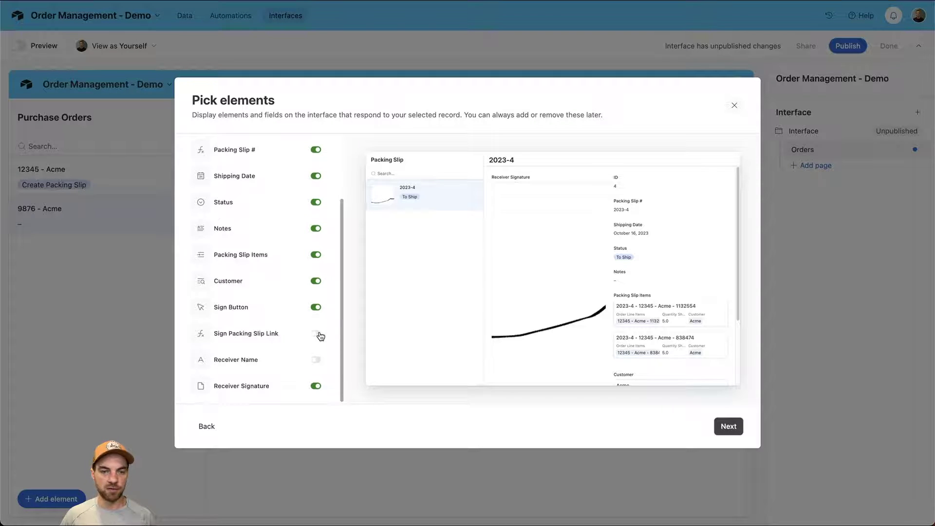
scroll(275, 267, up, 3)
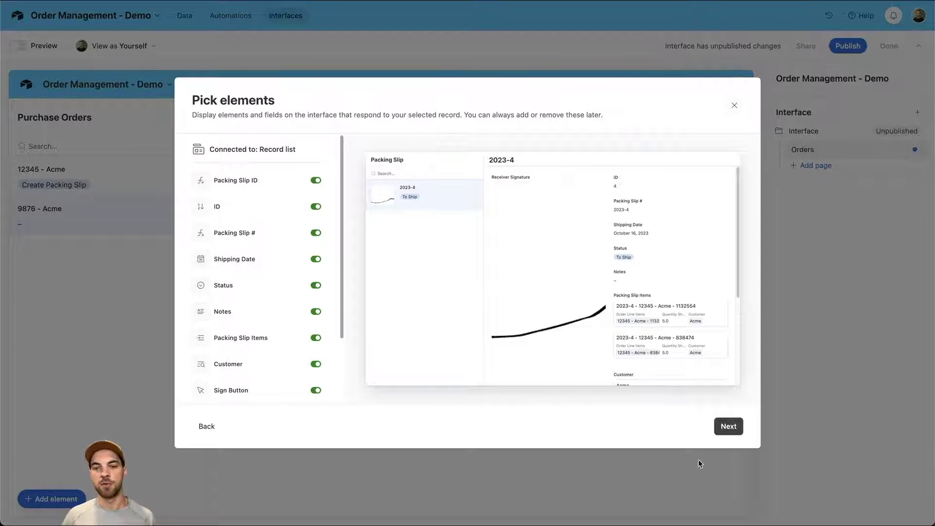
click(728, 427)
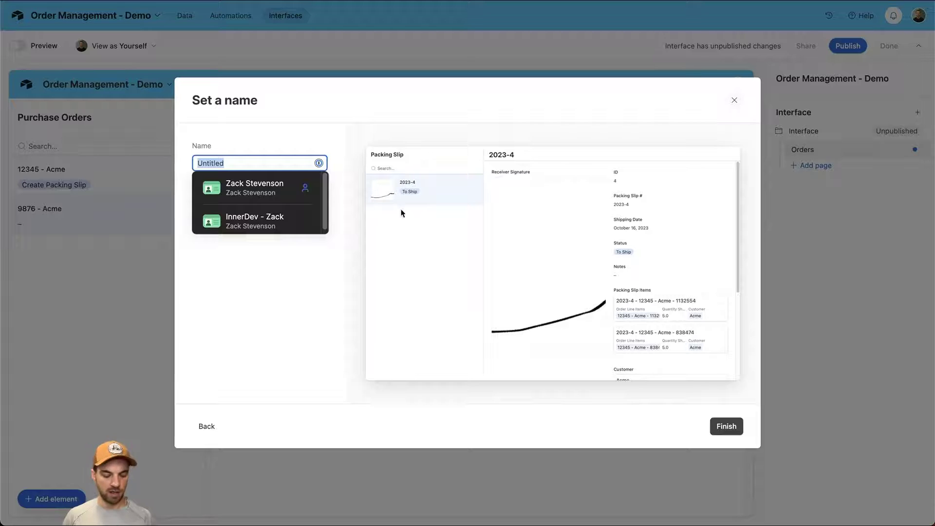
text(Packing )
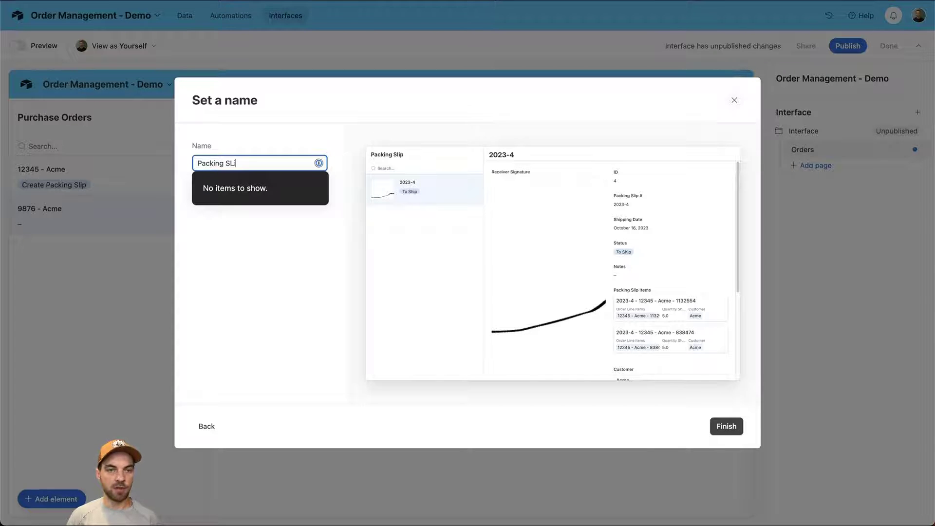
text(Slips)
key(Return)
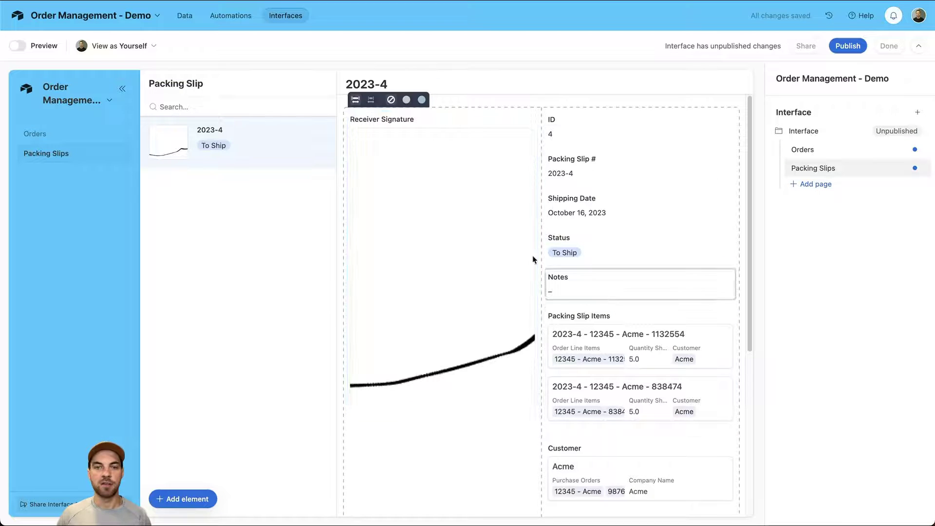
- Delete Receiver Signature and ID, add a Sign Button field, and move Receiver Name below Shipping Date
click(385, 200)
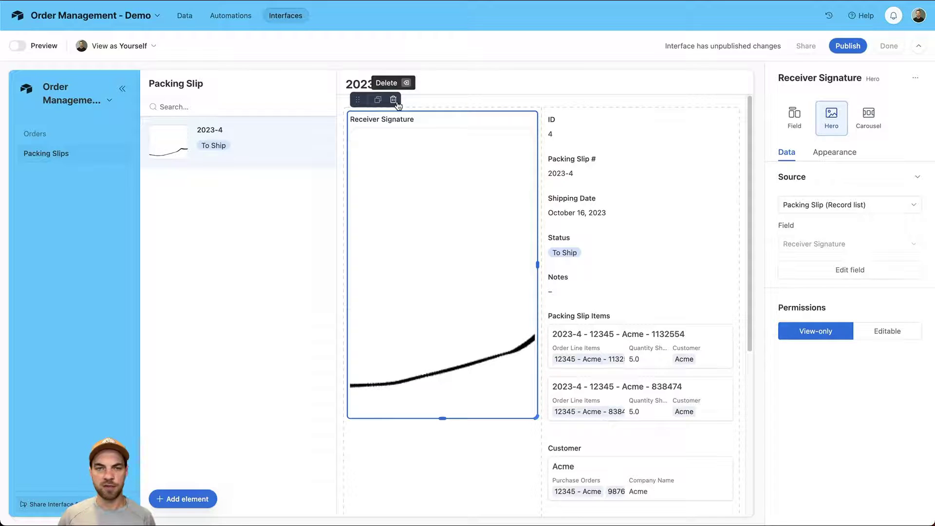
click(393, 99)
right_click(372, 225)
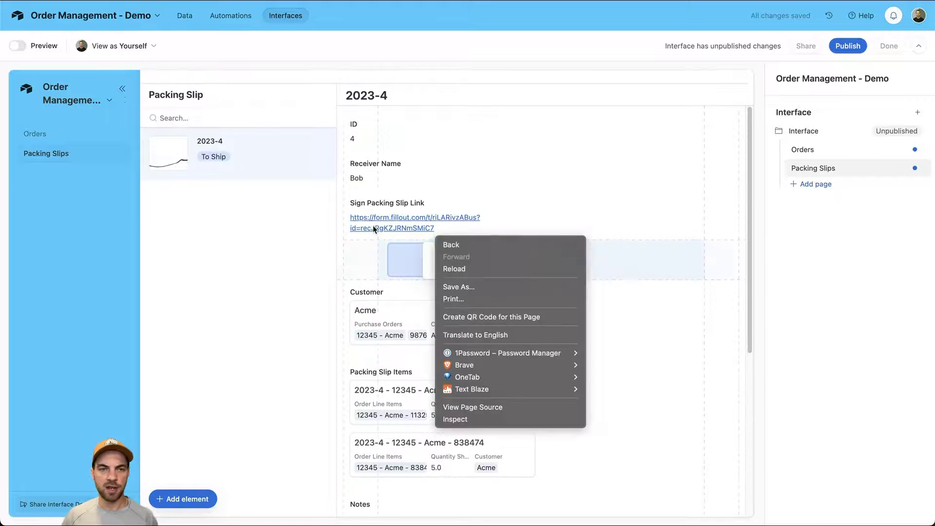
drag(373, 225, 407, 253)
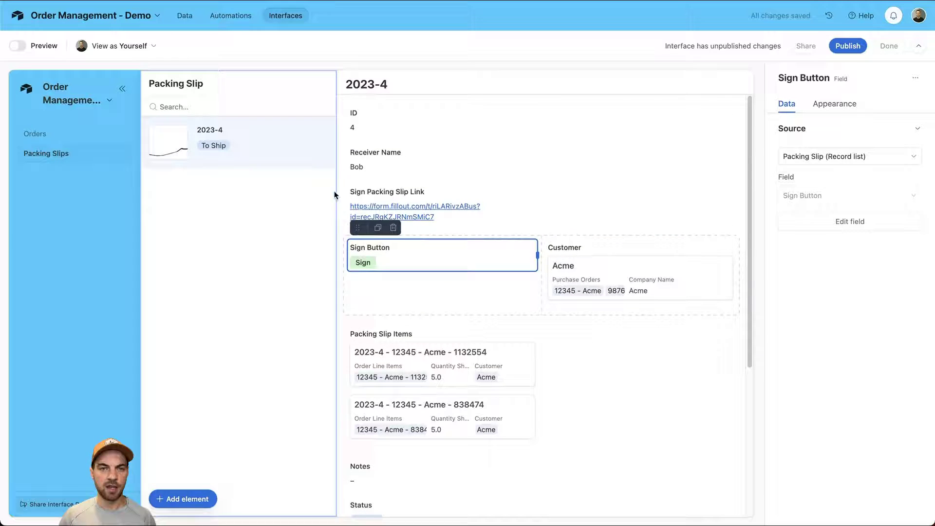
click(390, 118)
click(430, 94)
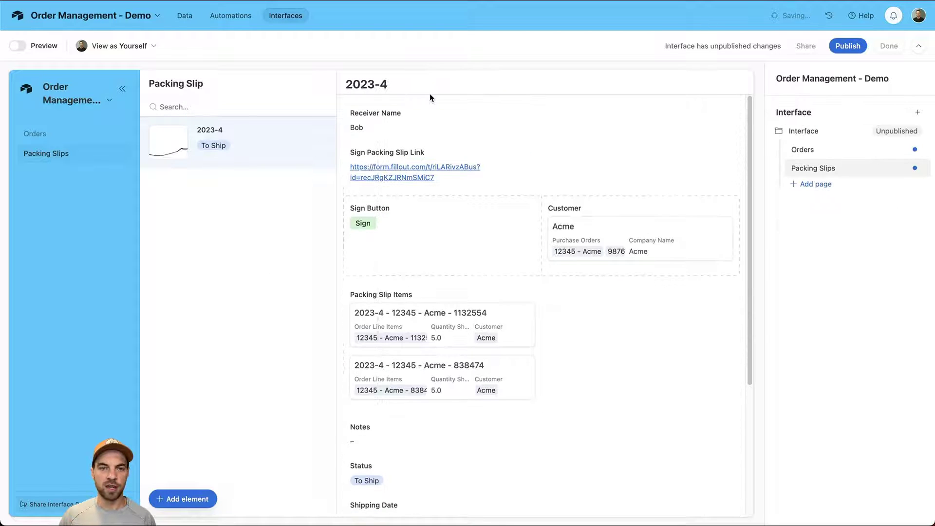
click(413, 127)
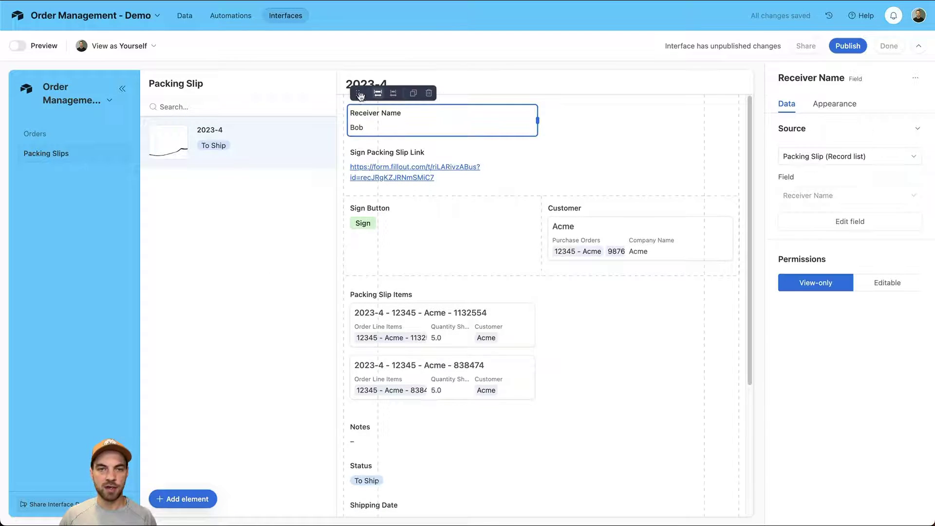
drag(360, 96, 382, 460)
- Delete the Sign Packing Slip Link, Sign Button and Packing Slip Items elements
scroll(414, 253, up, 3)
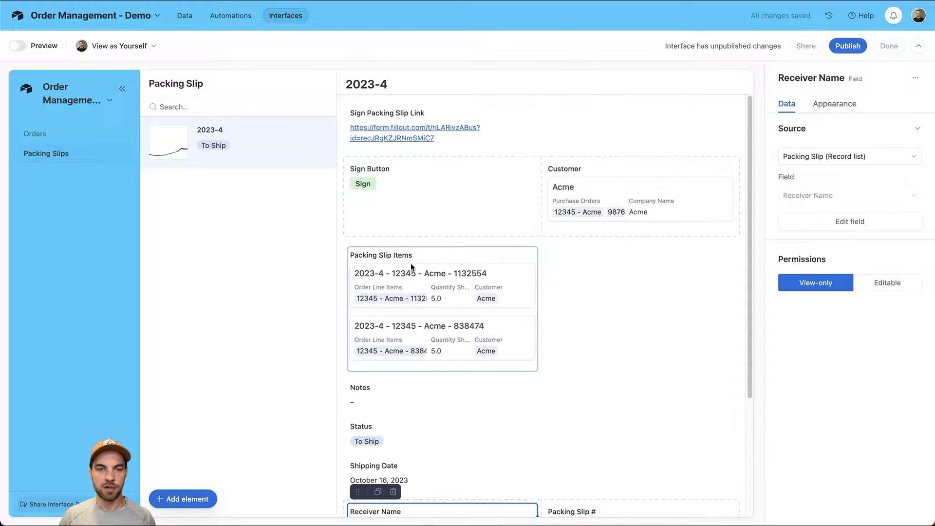
click(455, 115)
click(427, 92)
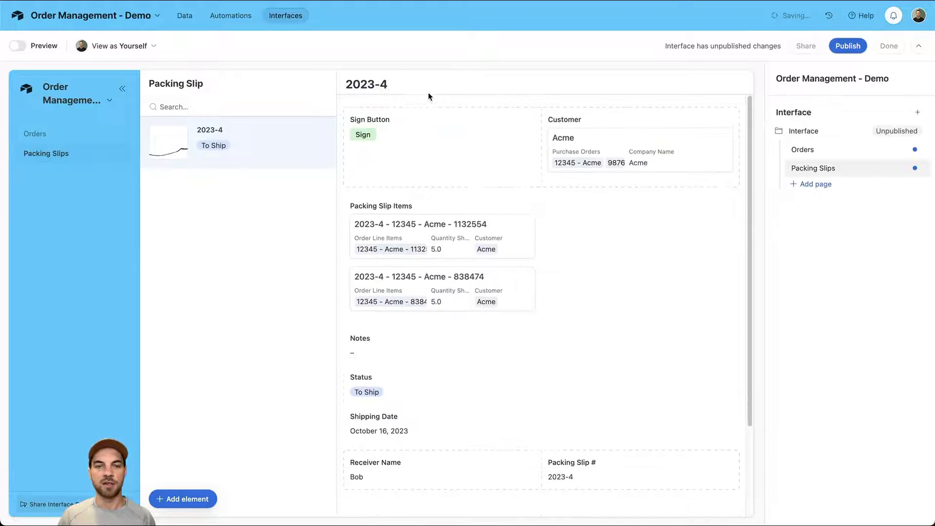
click(402, 132)
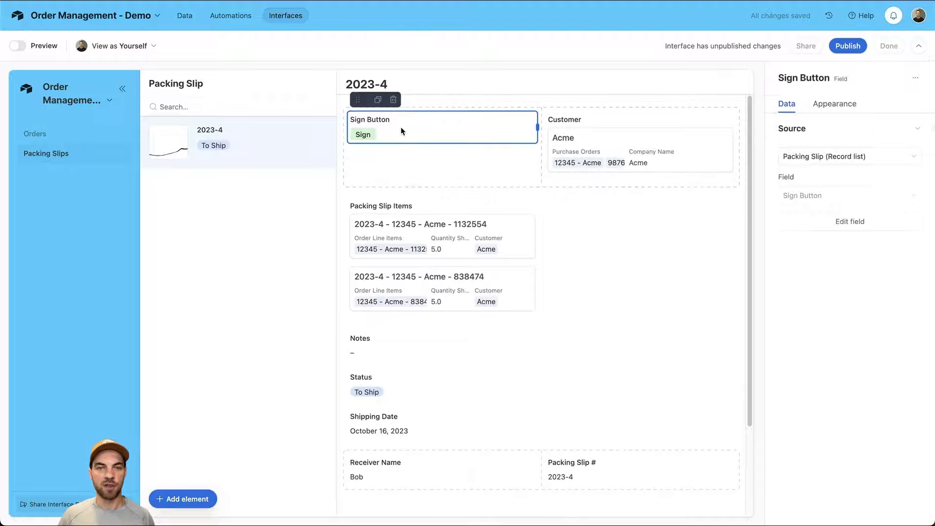
click(393, 100)
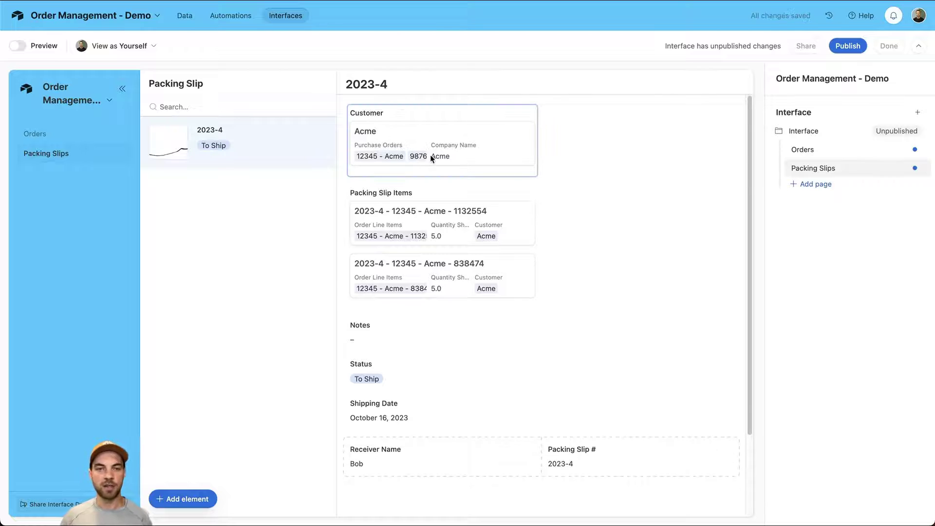
click(388, 134)
click(390, 154)
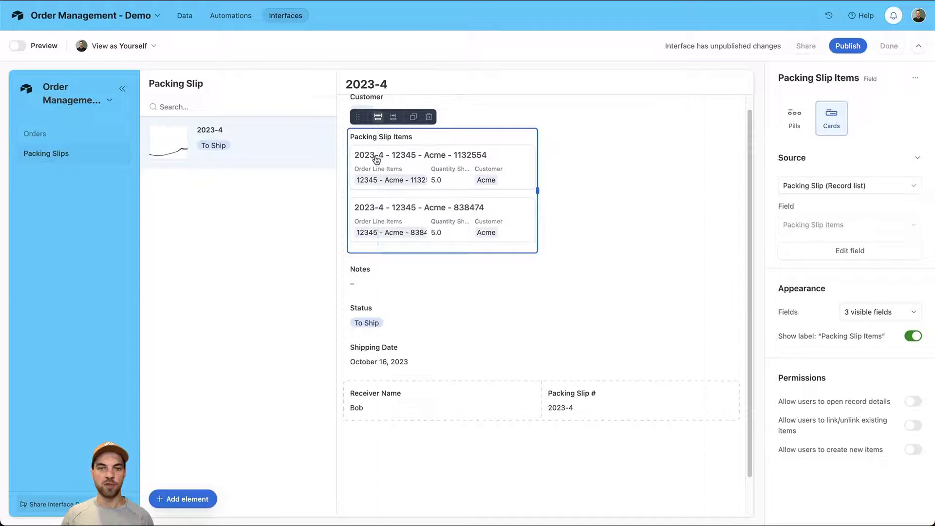
click(429, 116)
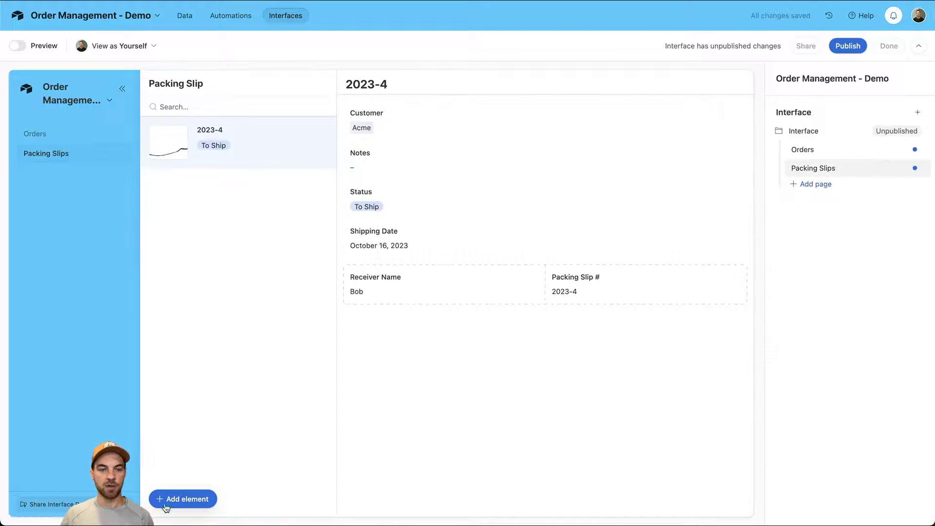
- Add a Packing Slip Items list to the page, widen it and shorten its height
click(168, 502)
scroll(294, 422, down, 10)
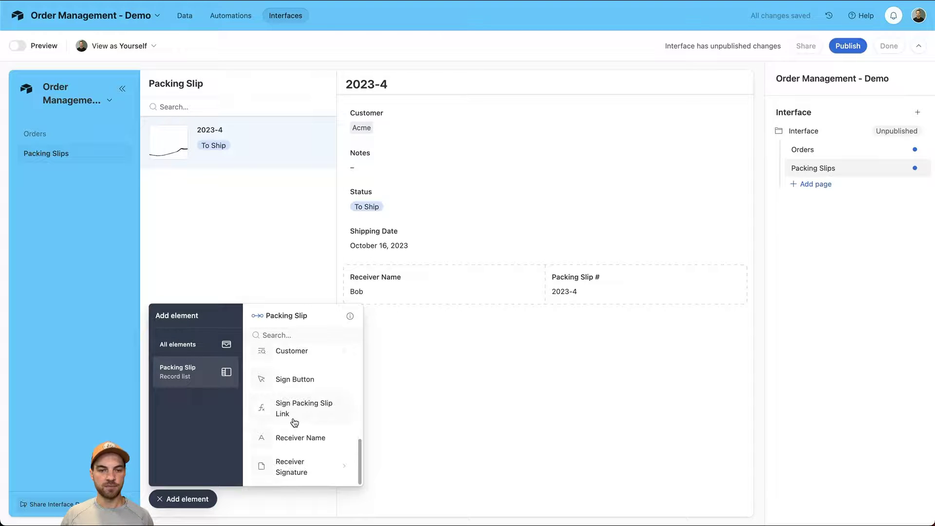
scroll(305, 433, up, 3)
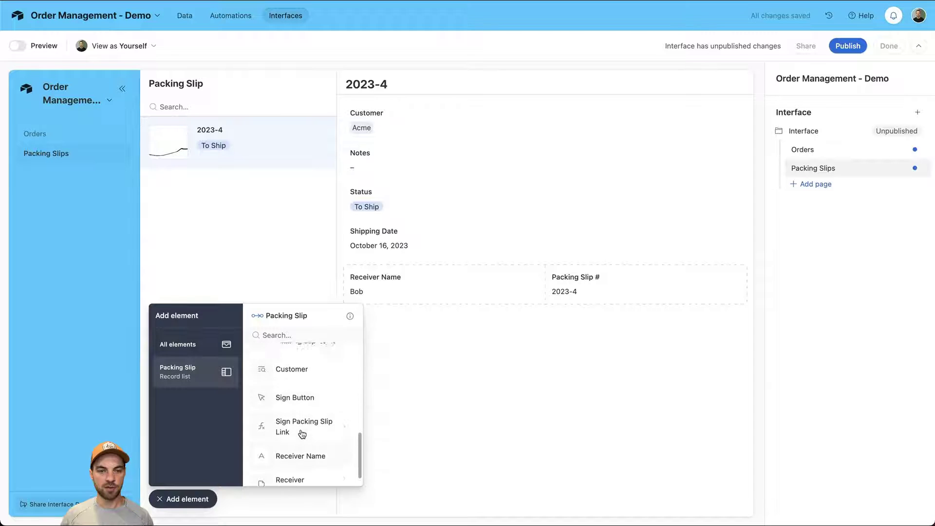
click(307, 406)
scroll(331, 414, down, 3)
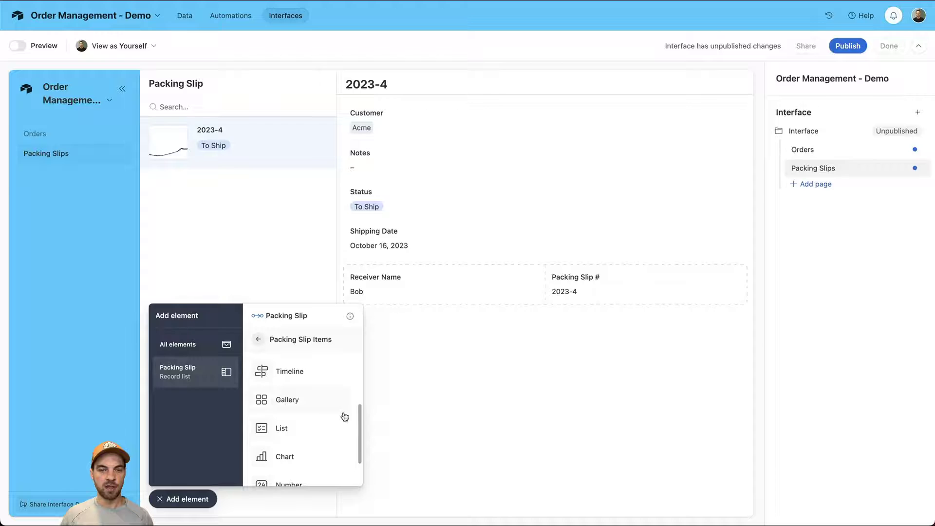
drag(295, 432, 358, 389)
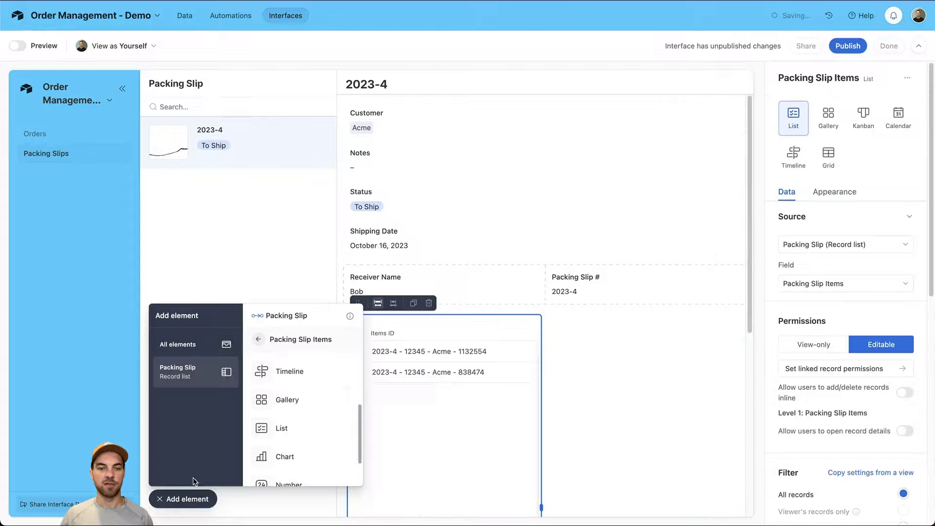
click(180, 497)
scroll(517, 413, down, 2)
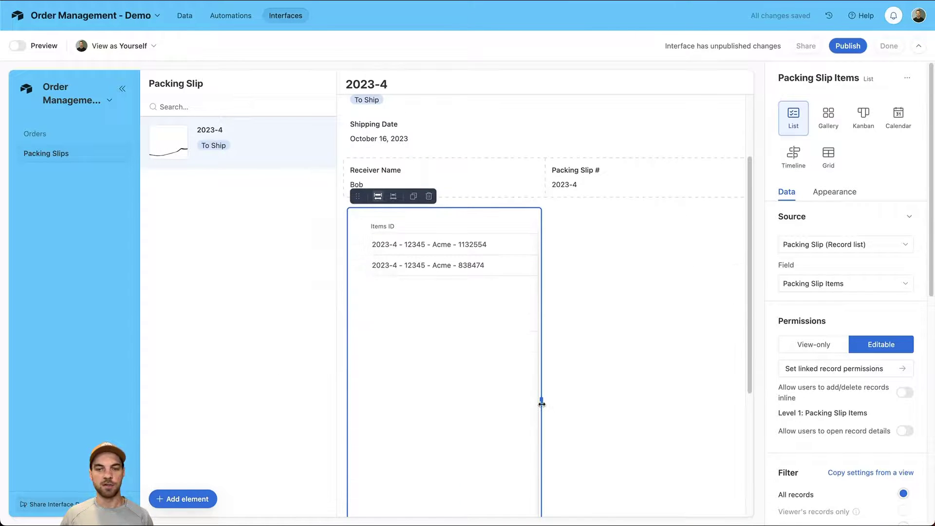
drag(542, 403, 743, 403)
scroll(651, 388, down, 2)
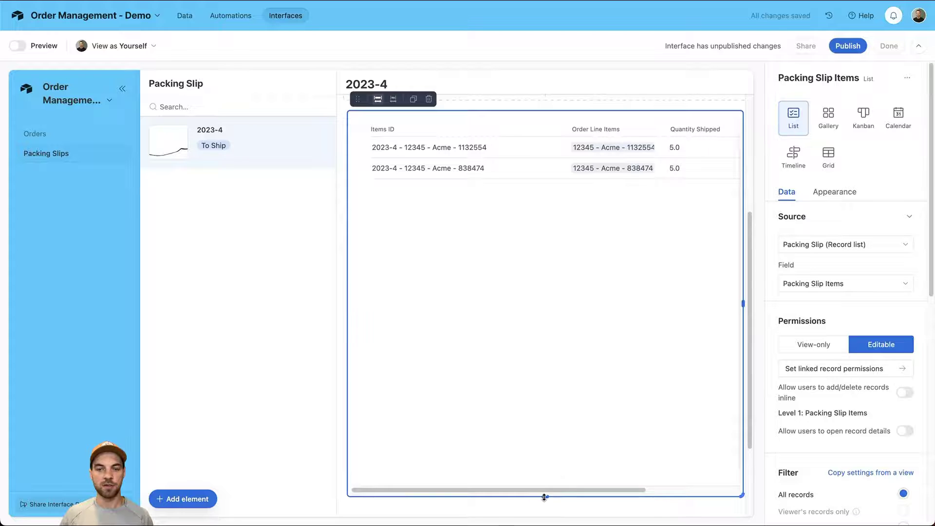
drag(544, 496, 547, 273)
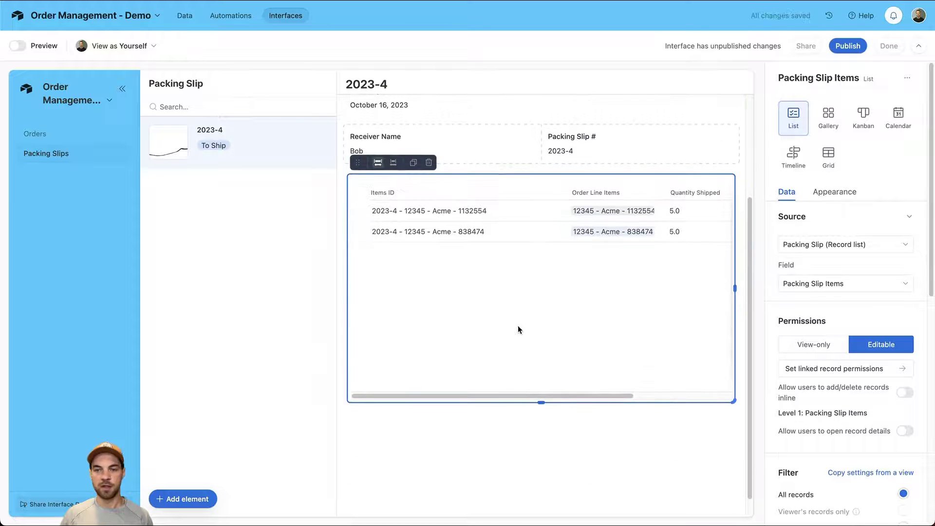
- Hide Order Line Items, Items ID and Customer, show Item Name, and narrow Quantity Shipped
scroll(866, 370, down, 10)
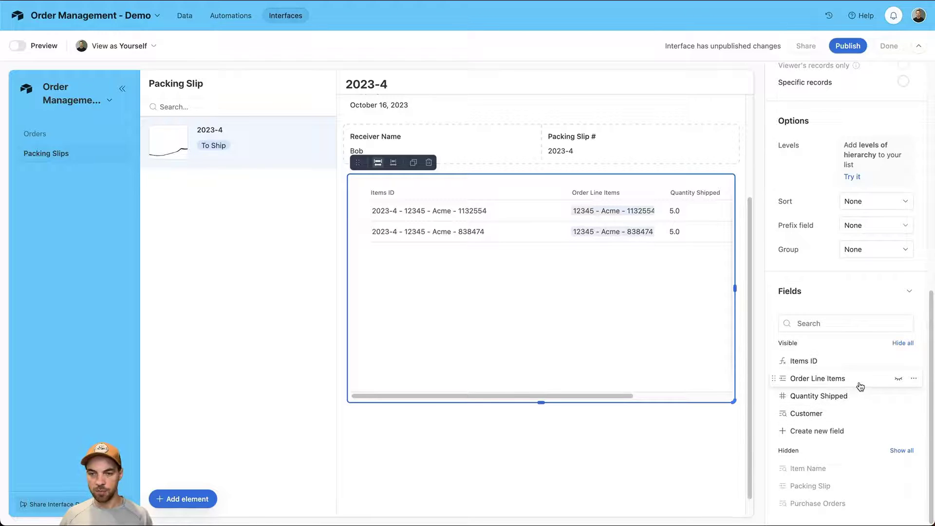
click(897, 382)
click(898, 362)
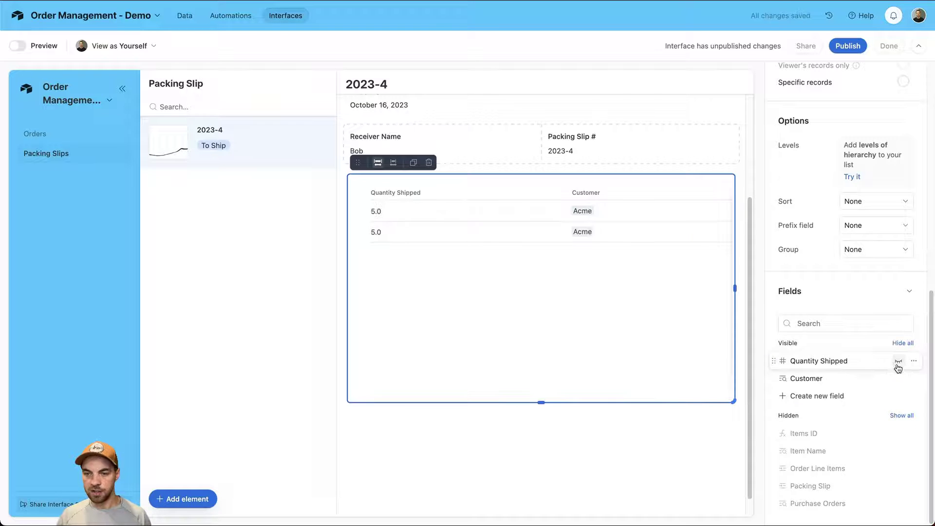
click(898, 379)
click(896, 451)
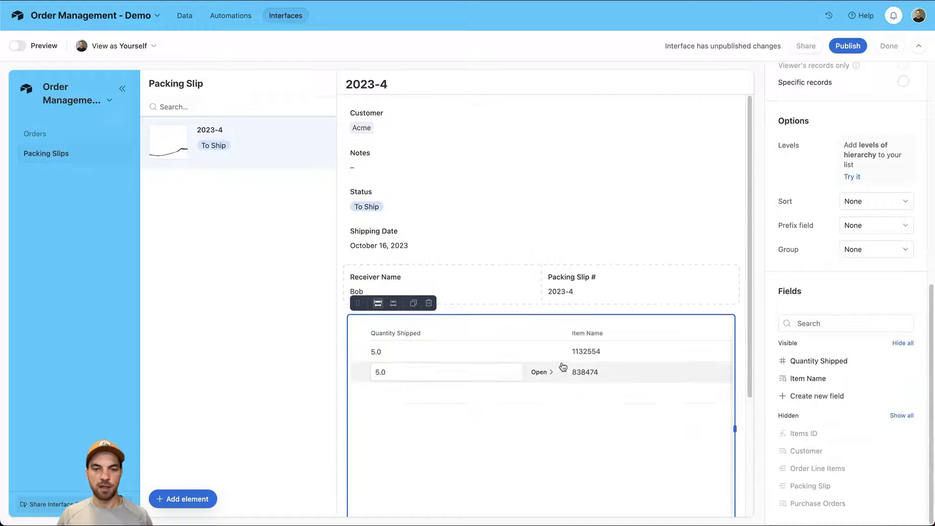
drag(562, 333, 460, 333)
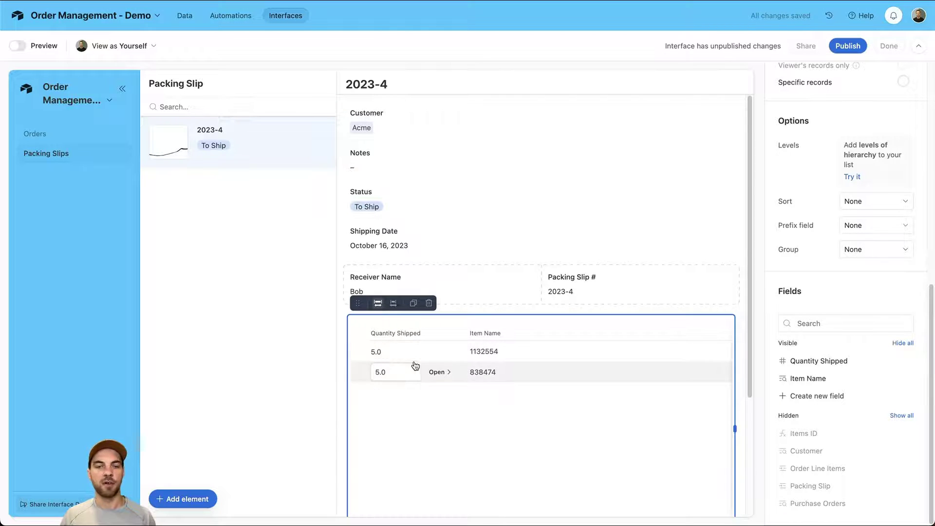
key(Escape)
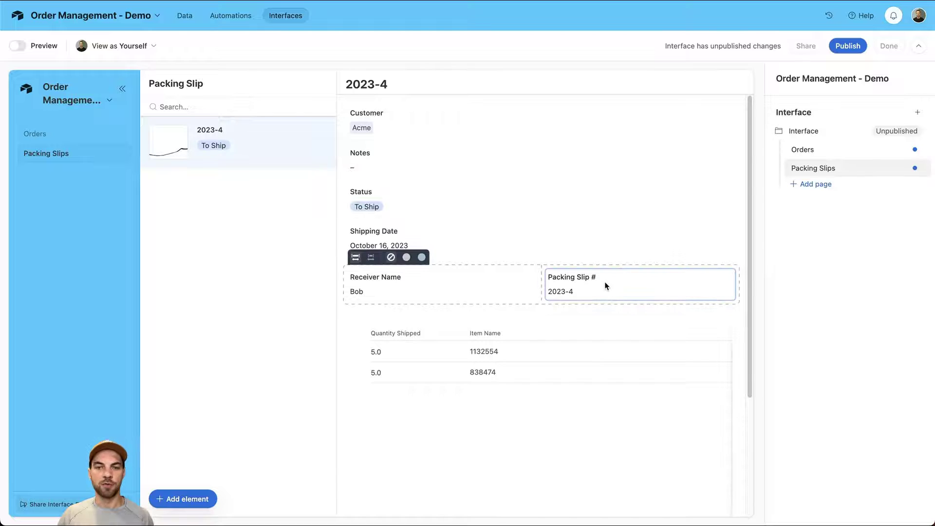
- Delete the Packing Slip # element from the page
click(606, 285)
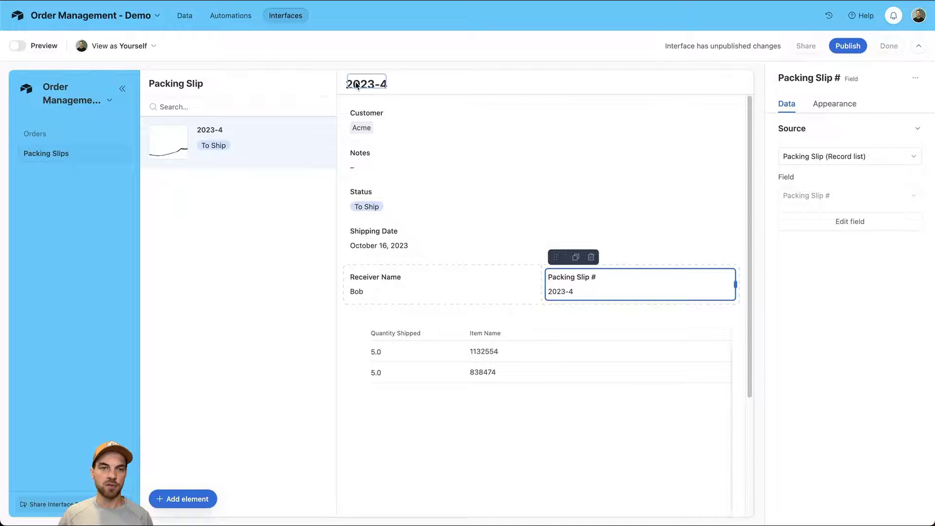
click(590, 258)
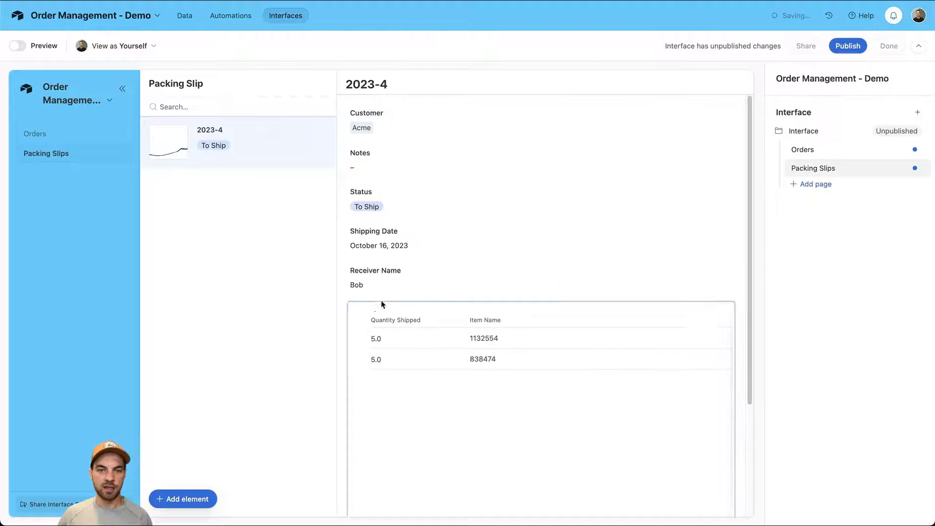
click(443, 274)
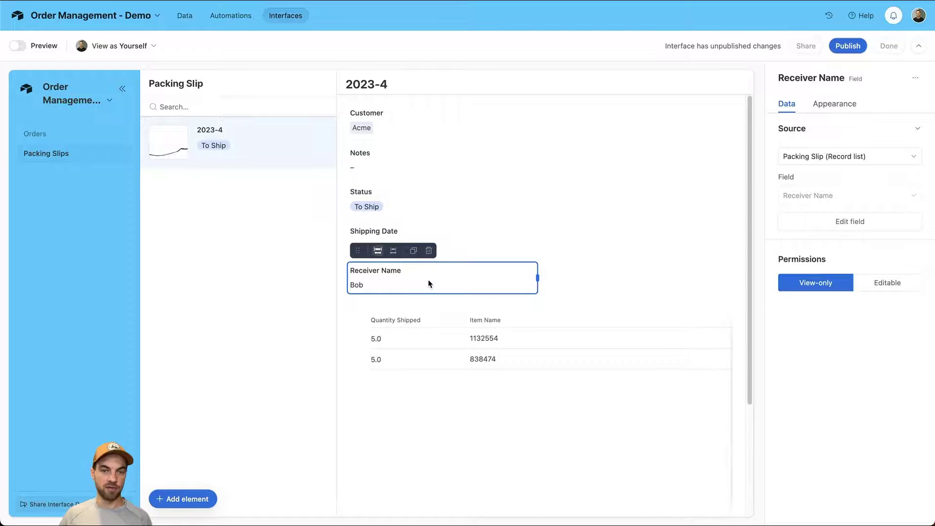
- Place a Receiver Signature field beside Receiver Name
click(184, 500)
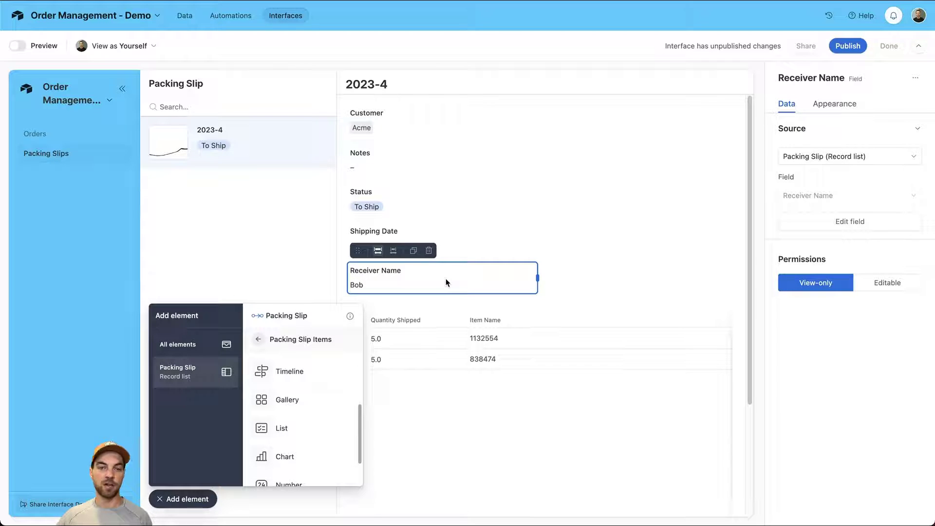
scroll(298, 388, down, 2)
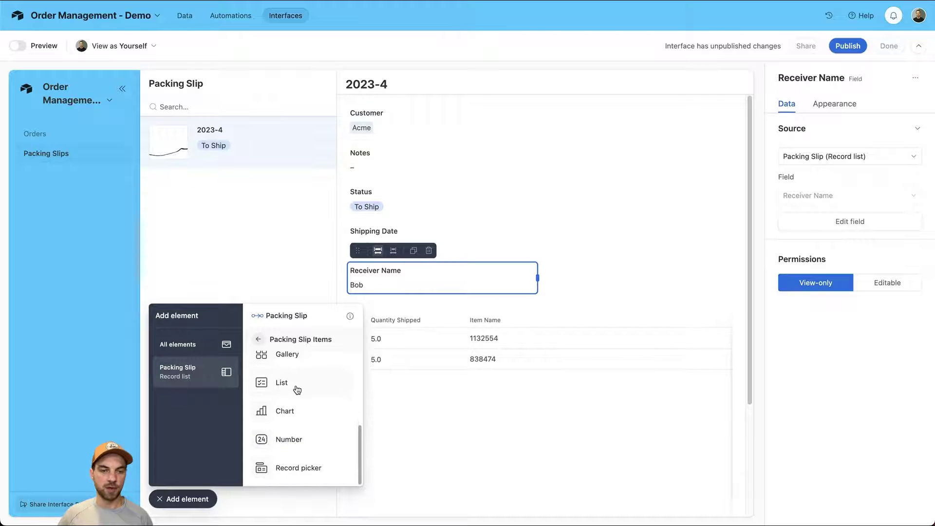
scroll(302, 388, up, 3)
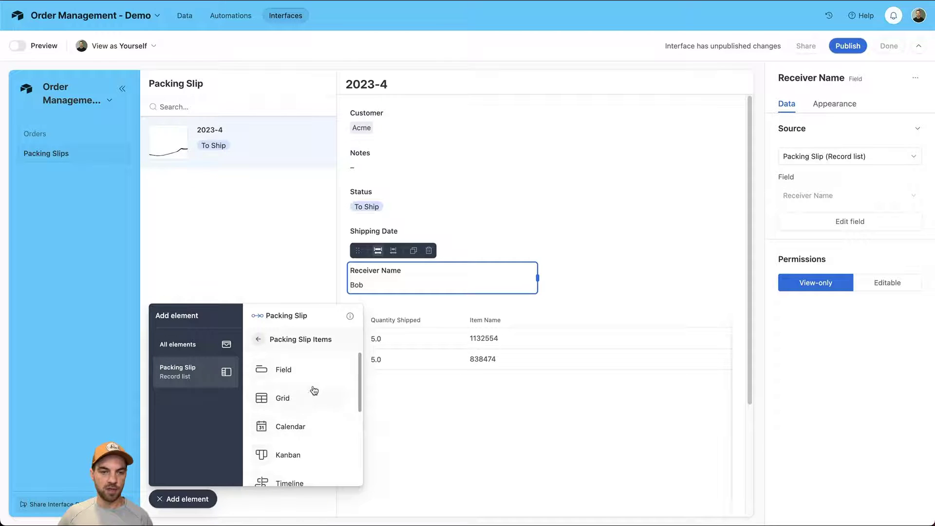
scroll(312, 389, down, 5)
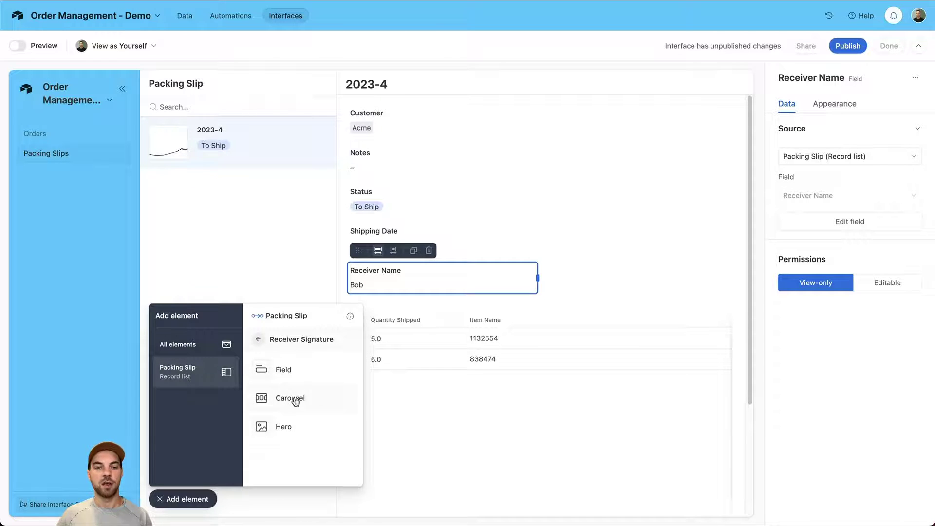
click(293, 372)
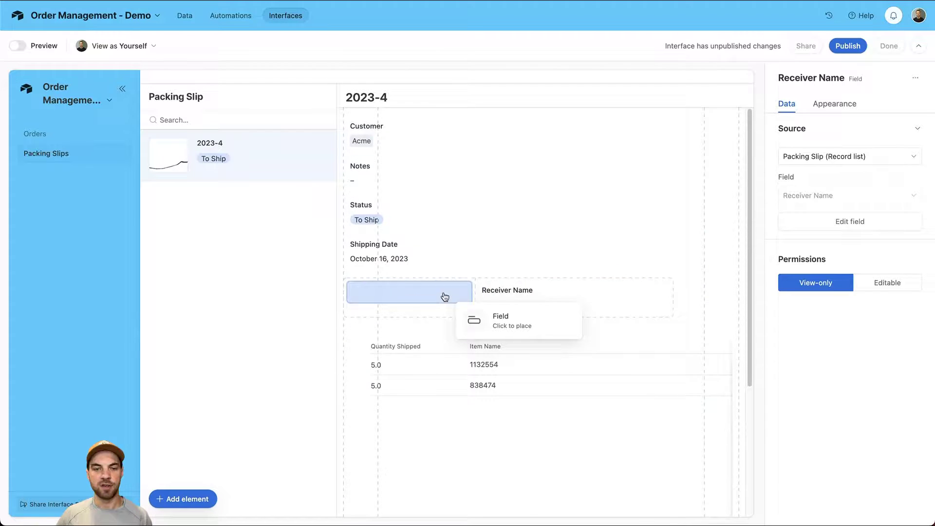
click(438, 288)
click(421, 217)
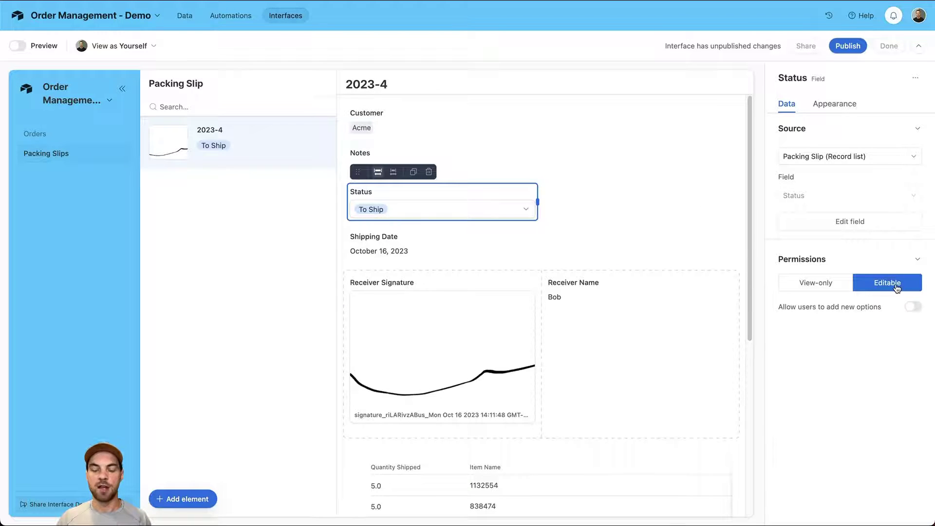
- Widen the Notes field's input box on the Packing Slips page
click(418, 177)
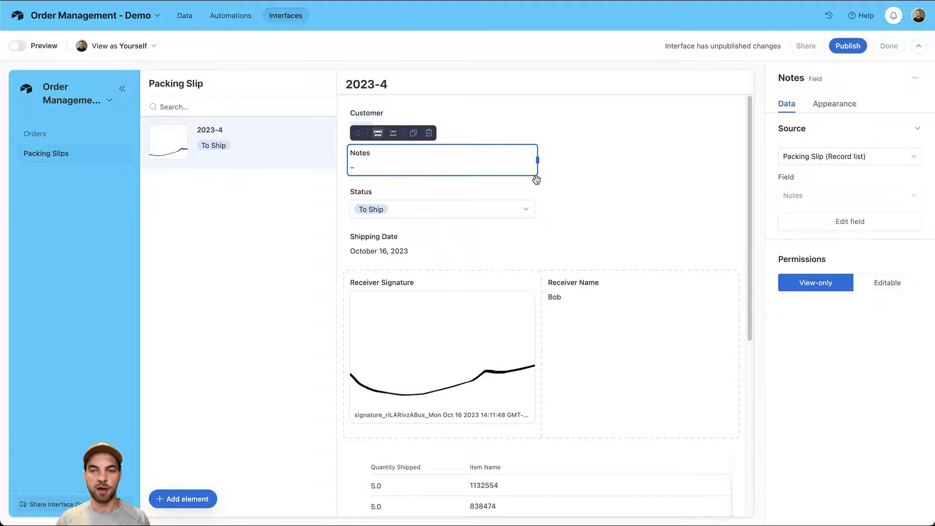
click(888, 283)
drag(539, 174, 604, 174)
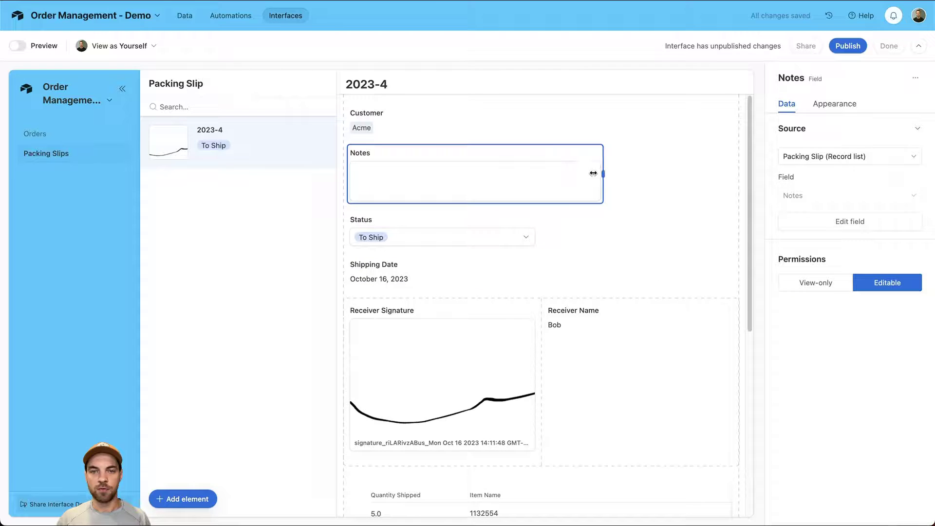
click(676, 181)
scroll(676, 195, down, 3)
scroll(676, 194, up, 3)
- Move the Notes element below Status and bring up the add-element list
click(380, 153)
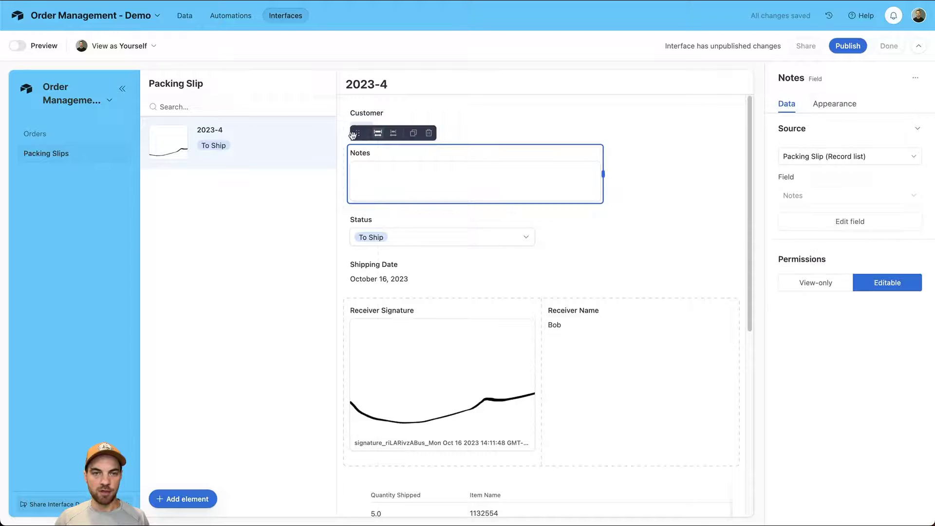
drag(356, 134, 368, 203)
click(647, 189)
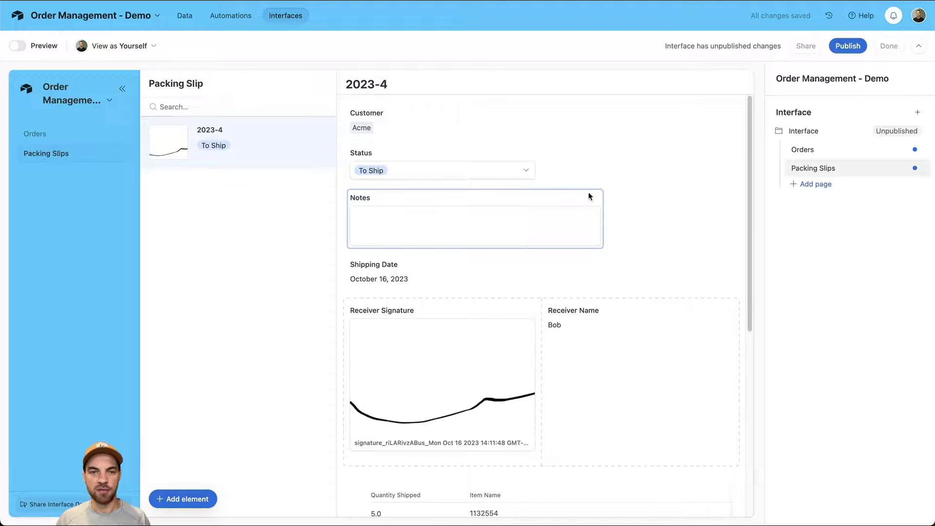
scroll(577, 154, down, 3)
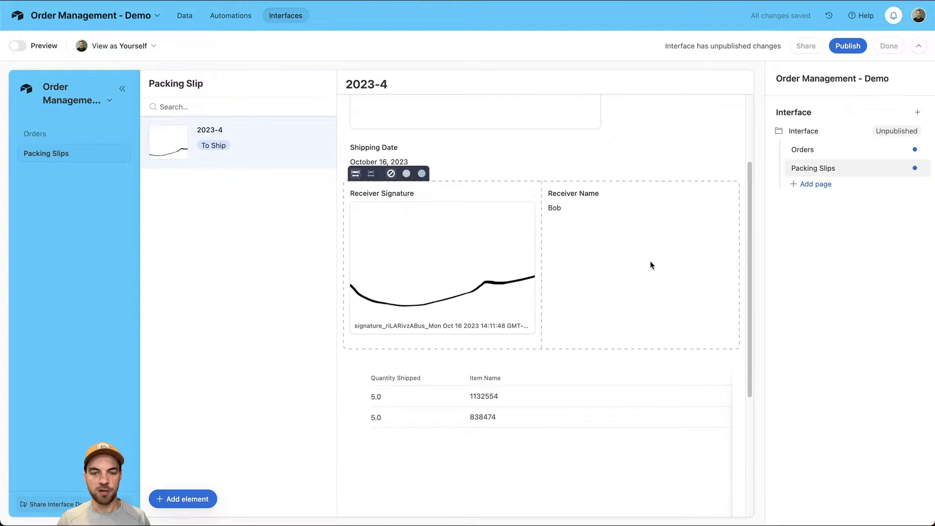
scroll(749, 348, up, 3)
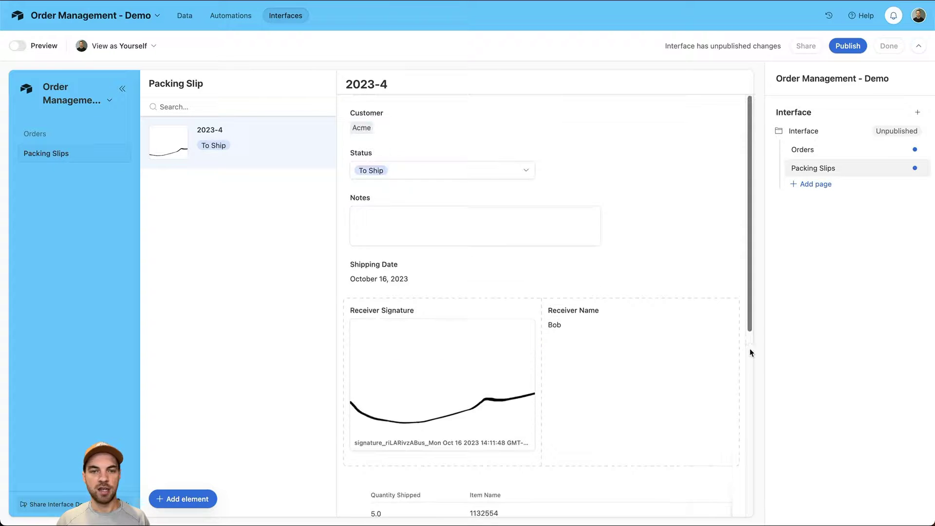
click(190, 499)
- Place a button at the record's top right that opens the Sign Packing Slip Link URL
click(193, 352)
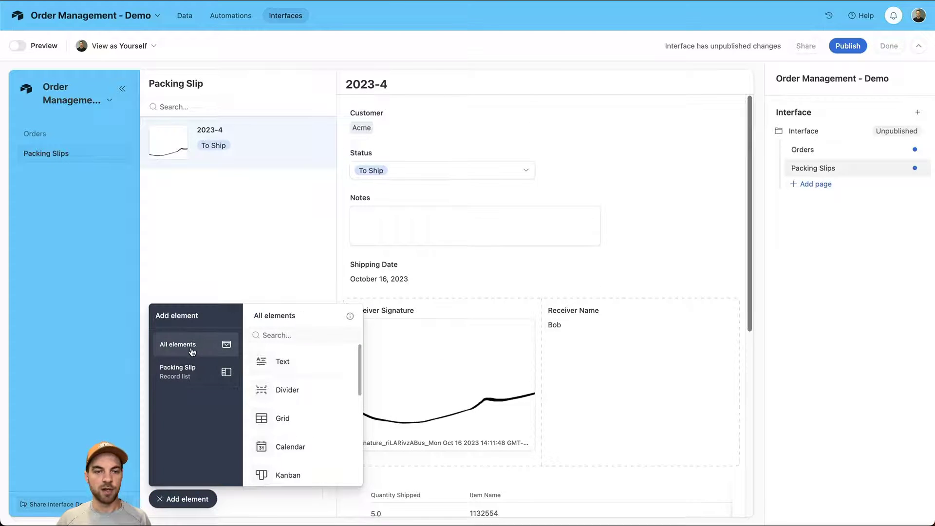
scroll(284, 380, down, 5)
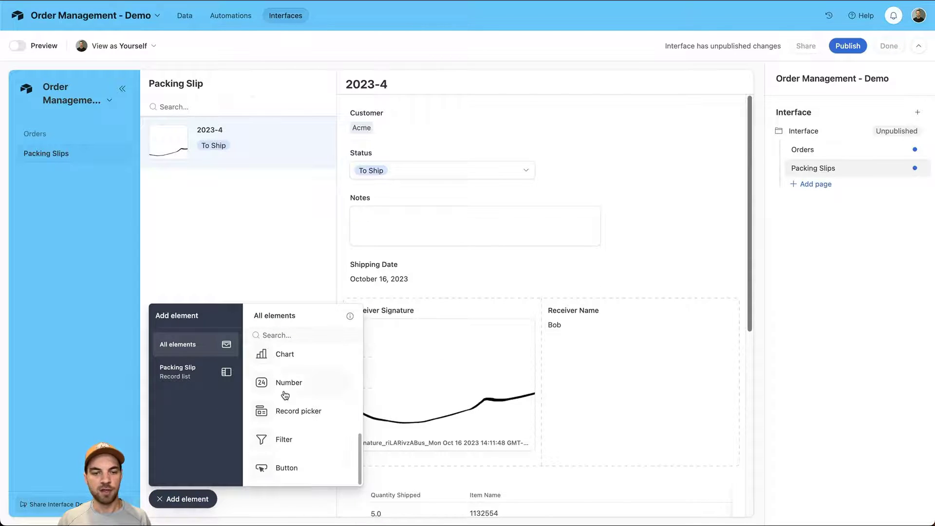
click(292, 467)
click(699, 92)
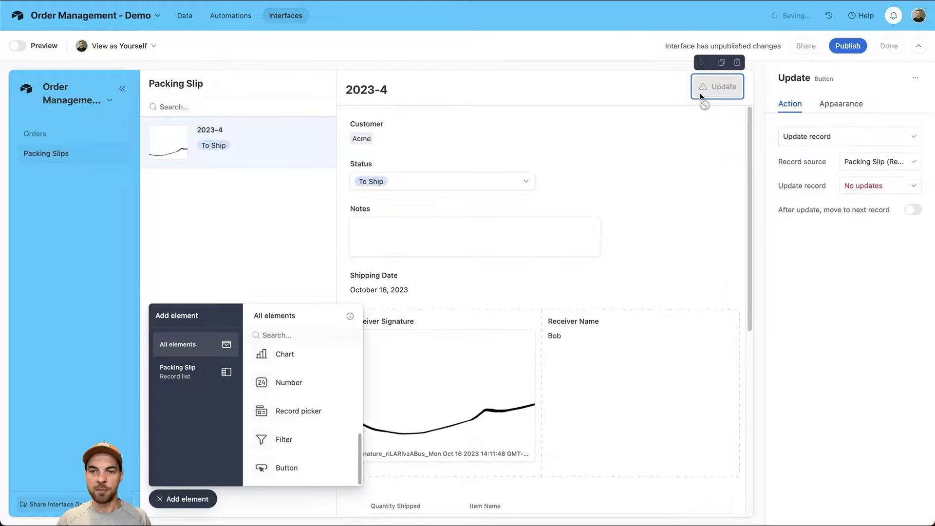
click(826, 138)
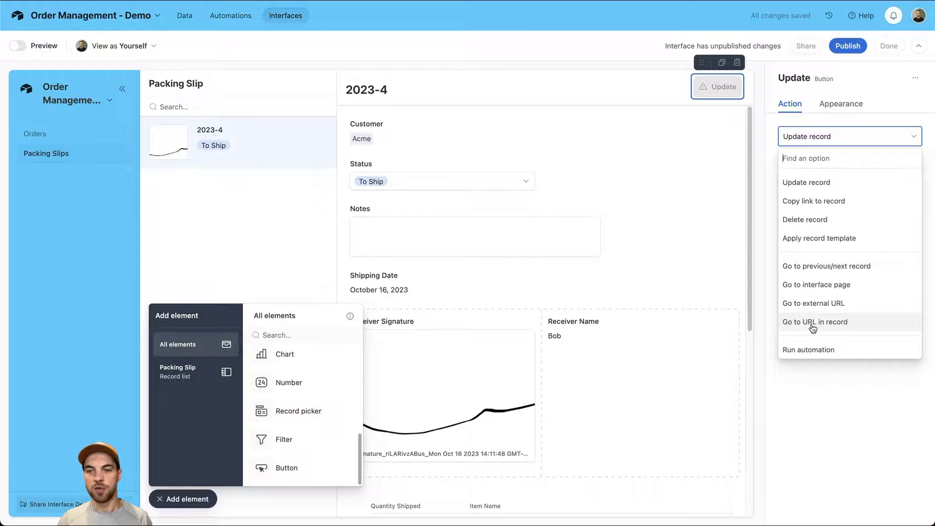
click(830, 326)
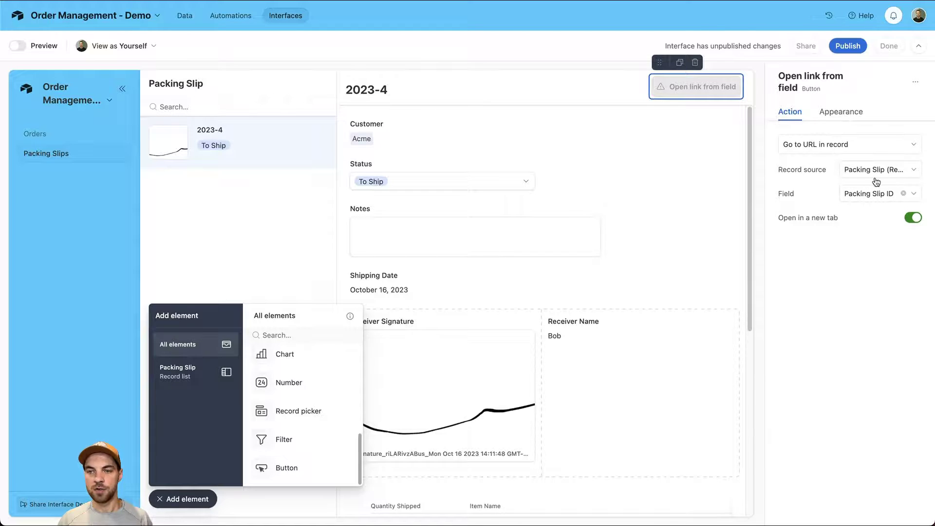
click(894, 197)
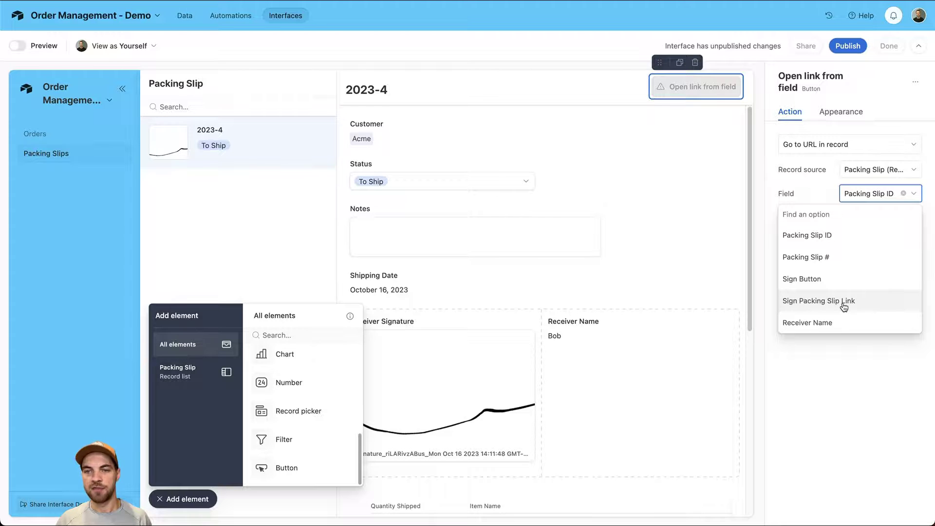
click(844, 302)
- Make the button charcoal and label it 'Sign Packing Slip'
click(841, 111)
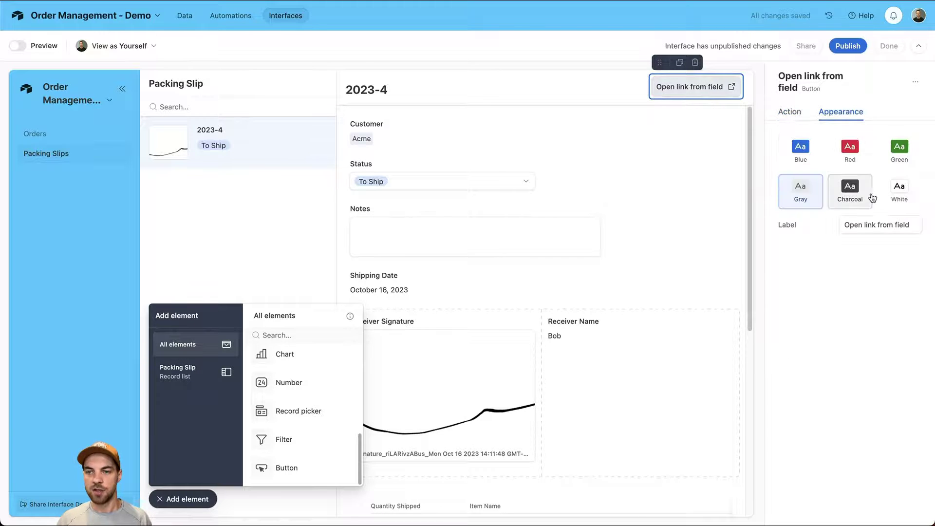
click(858, 195)
double_click(871, 216)
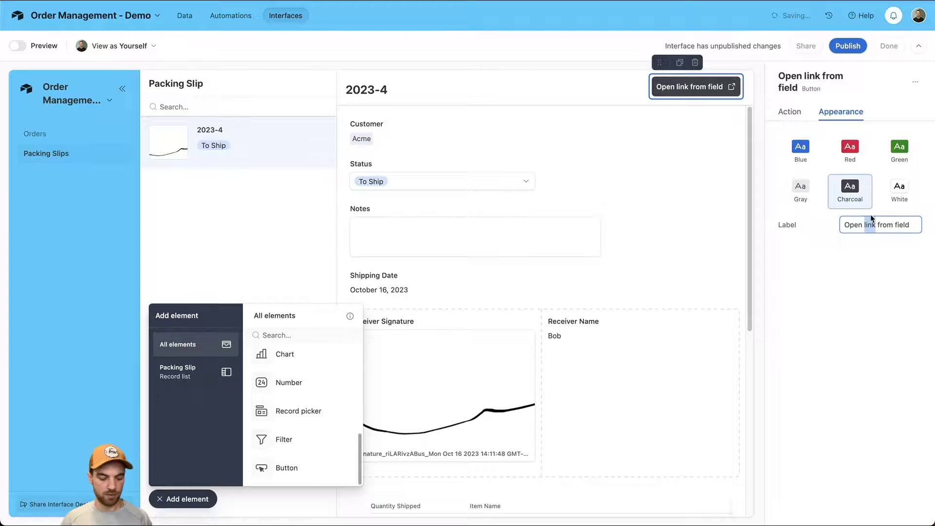
key(super+a)
text(Sign P)
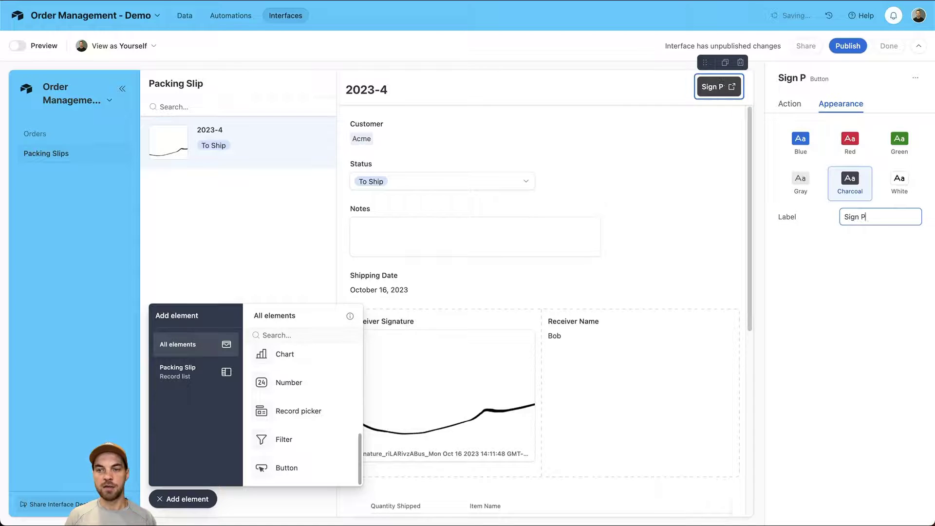
text(acking Slip)
key(Escape)
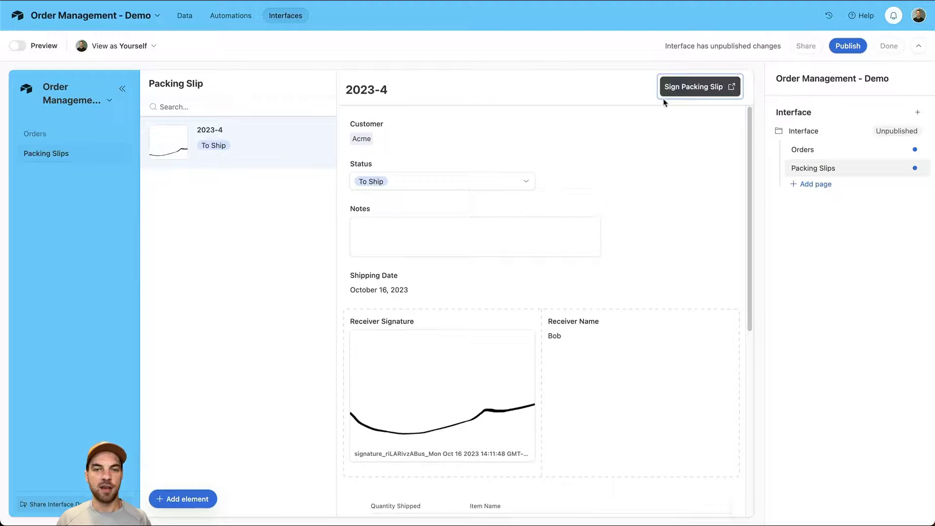
click(817, 190)
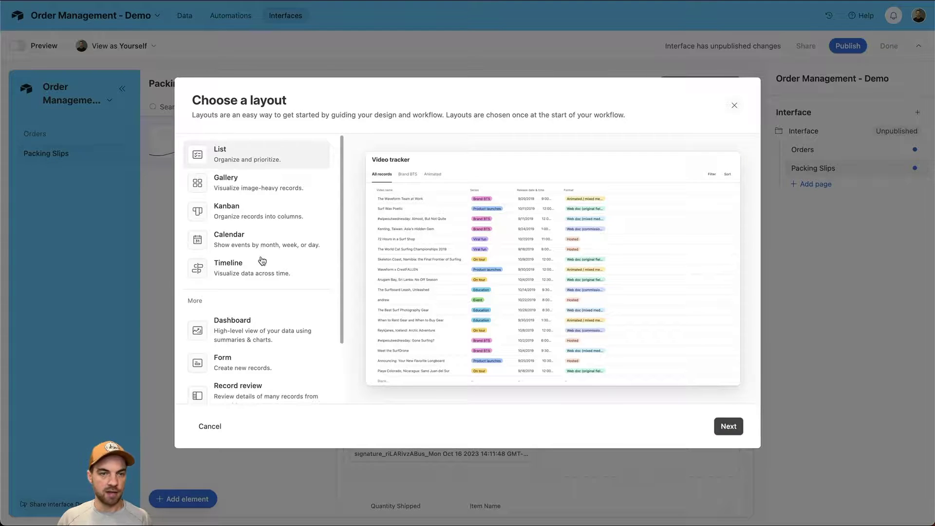
- Create a new List page connected to the Customers table
click(723, 436)
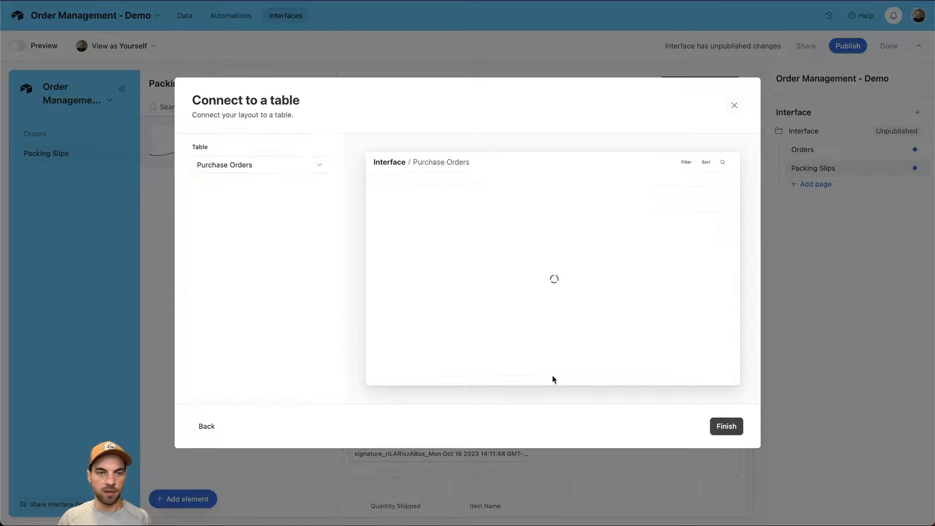
click(259, 164)
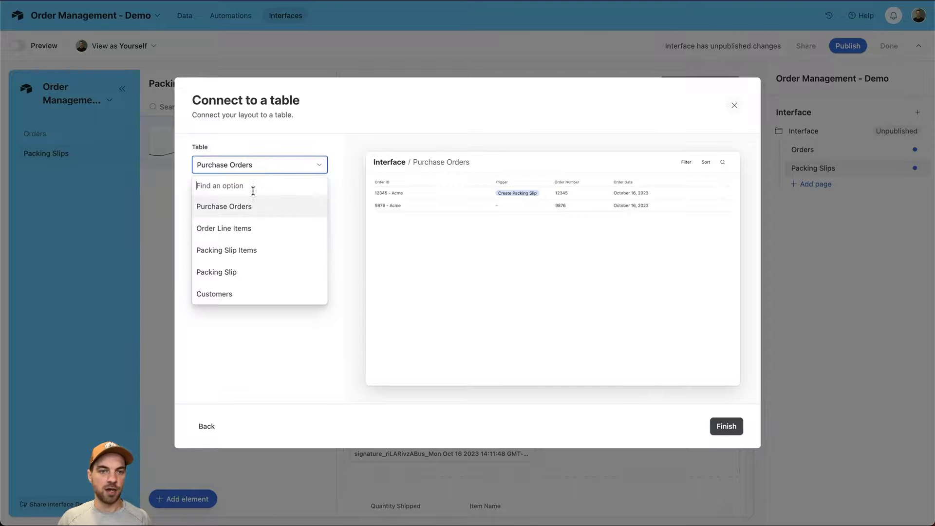
click(238, 294)
click(719, 427)
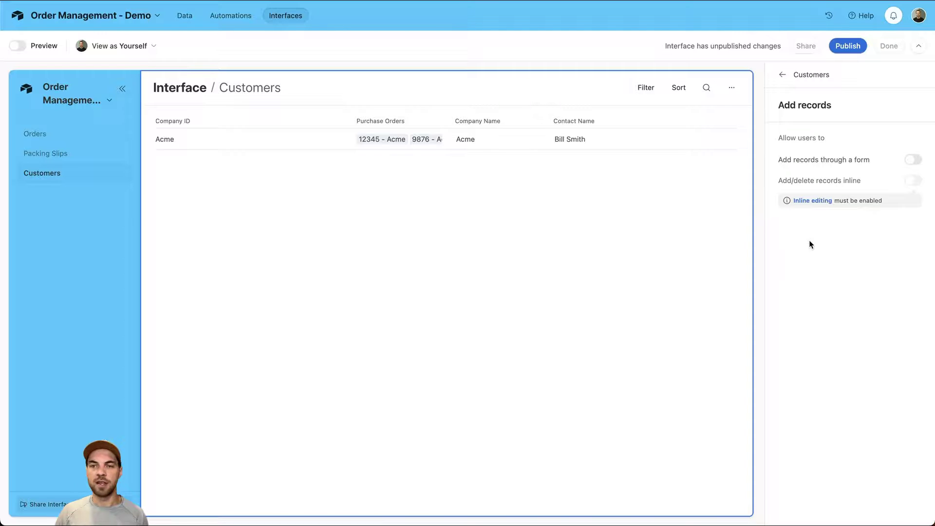
- Enable inline editing and inline adding/deleting of customer records
click(810, 202)
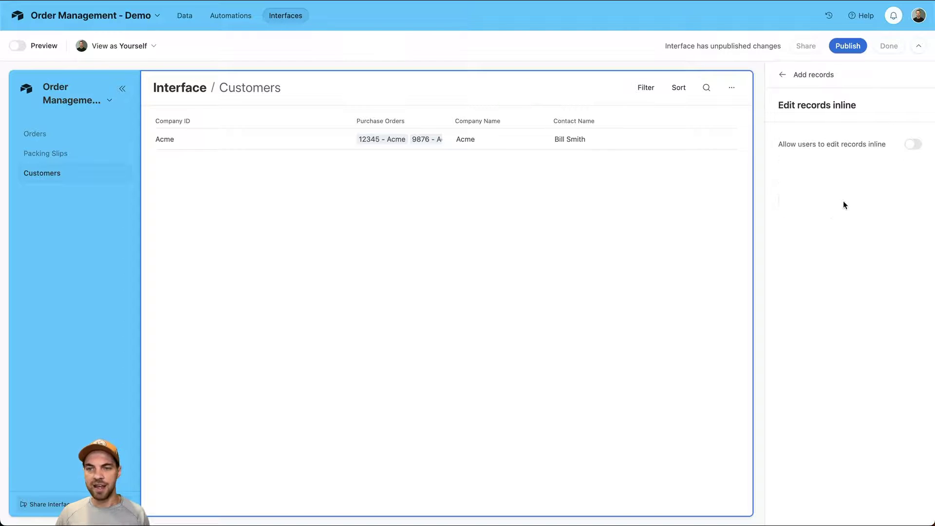
click(912, 145)
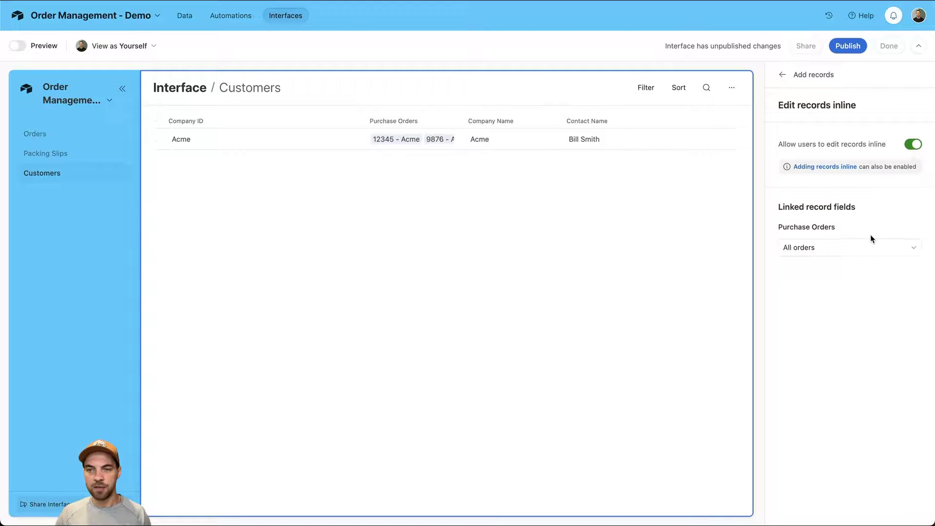
click(783, 75)
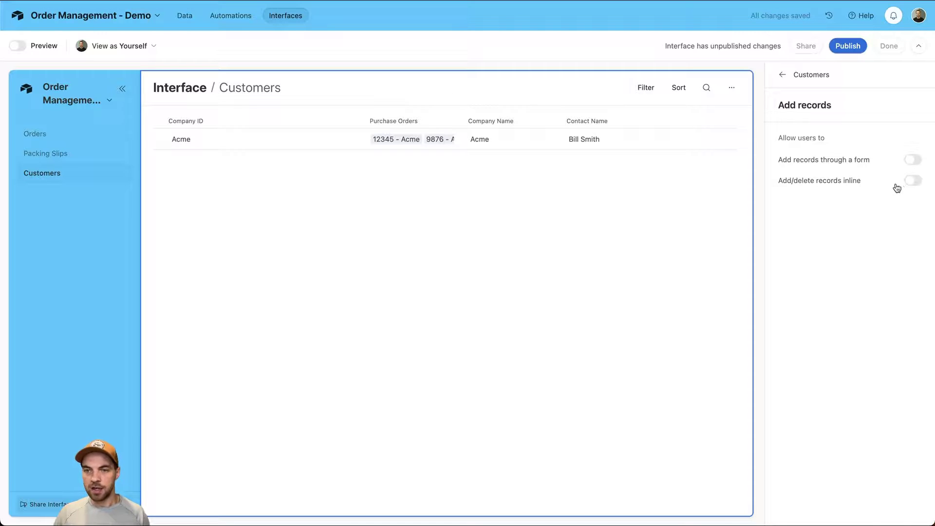
click(910, 181)
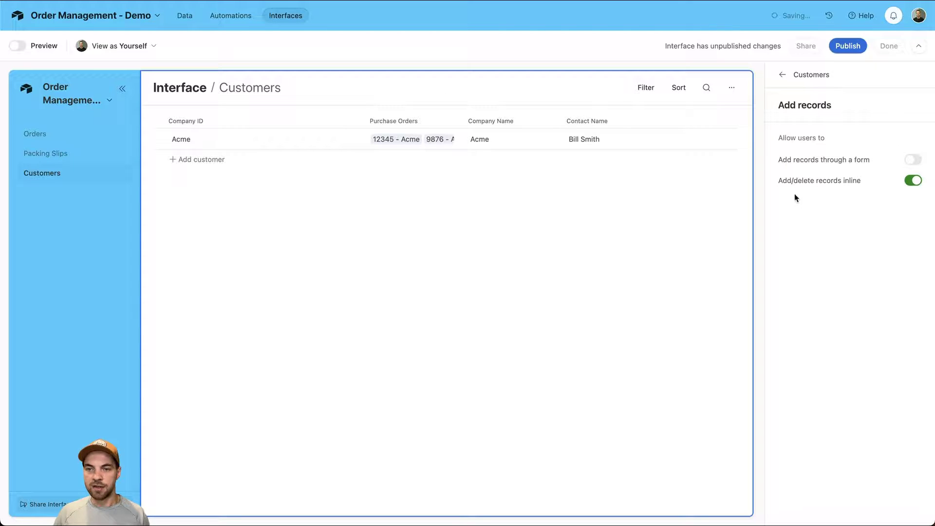
click(781, 74)
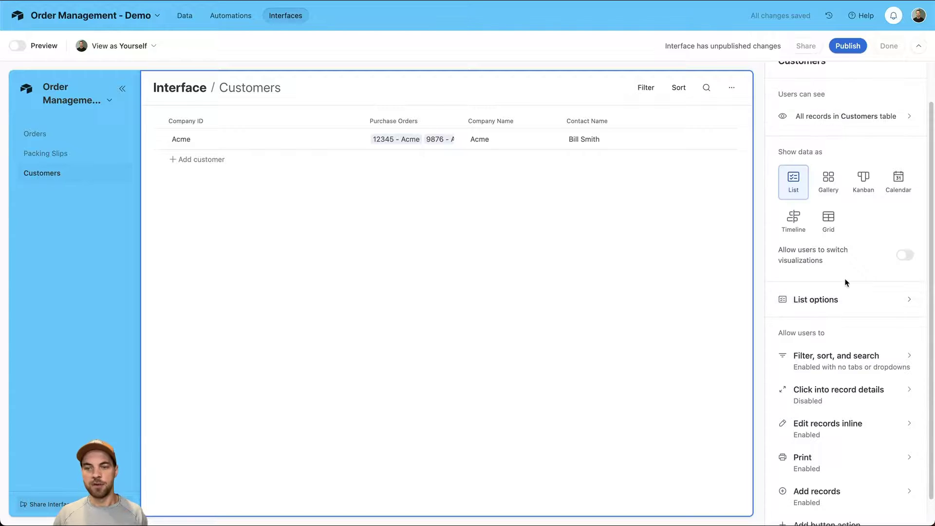
- Hide Company ID and Purchase Orders; show Billing Address, Billing Email, Contact Email, Phone, Shipping Address
scroll(844, 280, down, 1)
click(842, 278)
scroll(848, 310, down, 3)
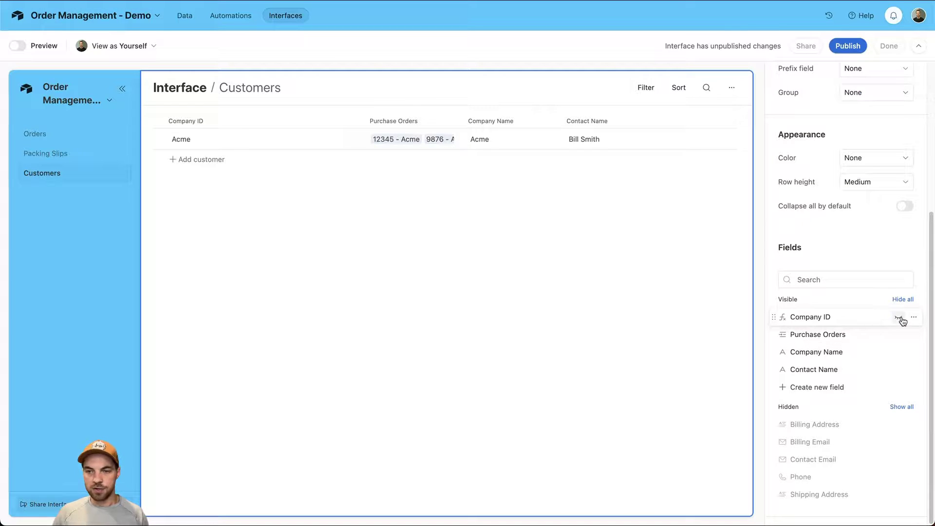
click(897, 318)
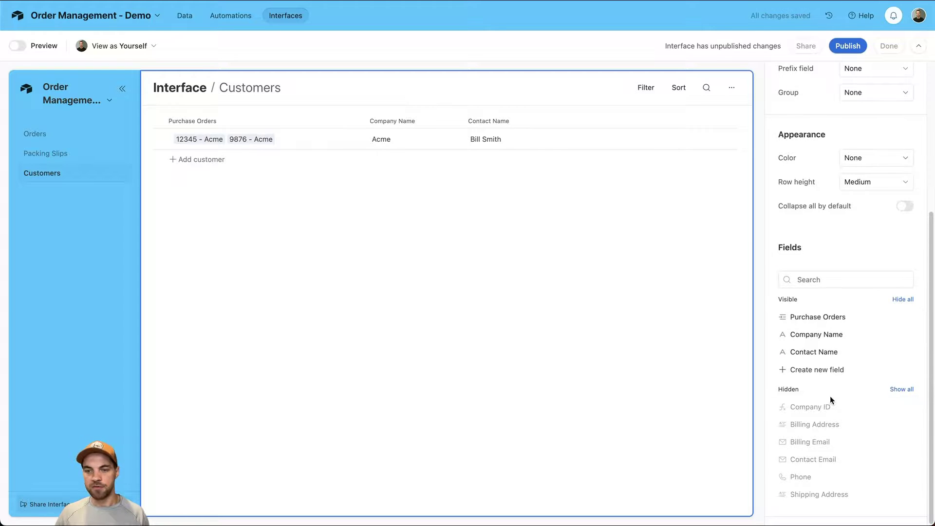
click(898, 424)
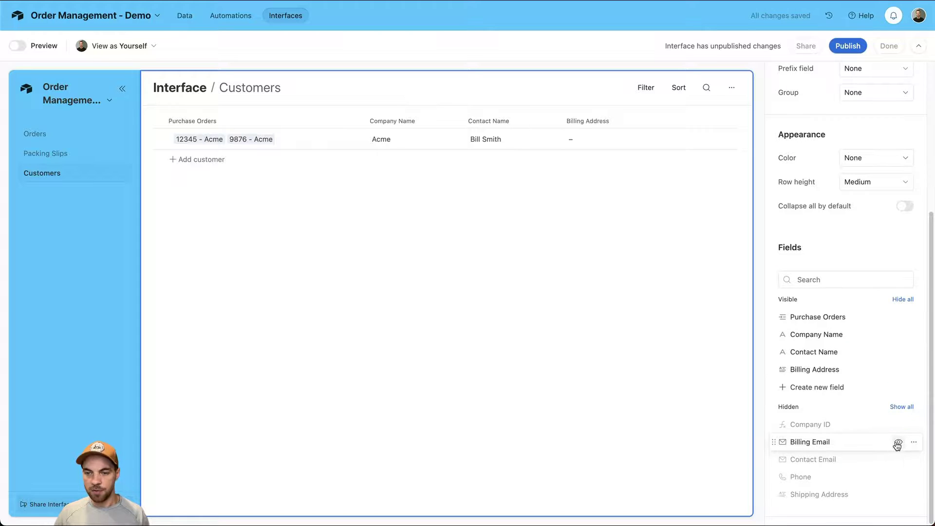
click(898, 441)
click(898, 459)
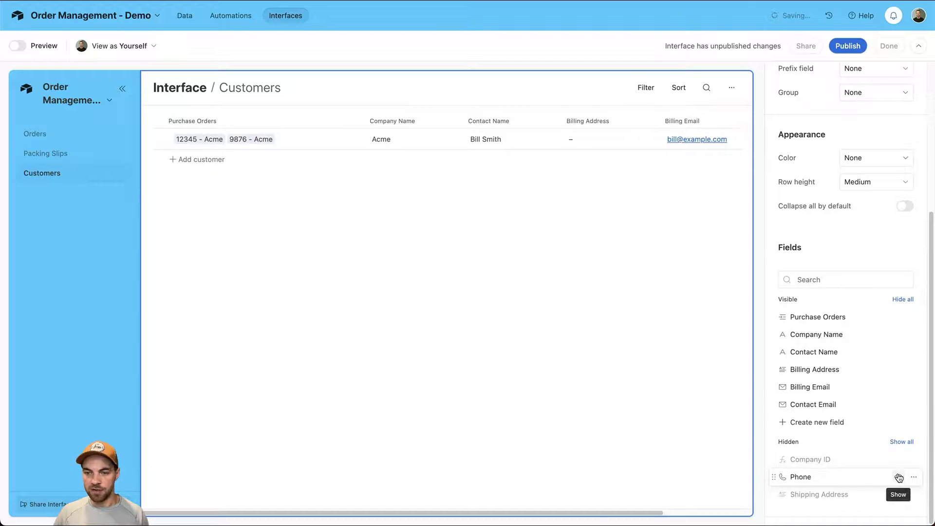
click(898, 477)
click(899, 494)
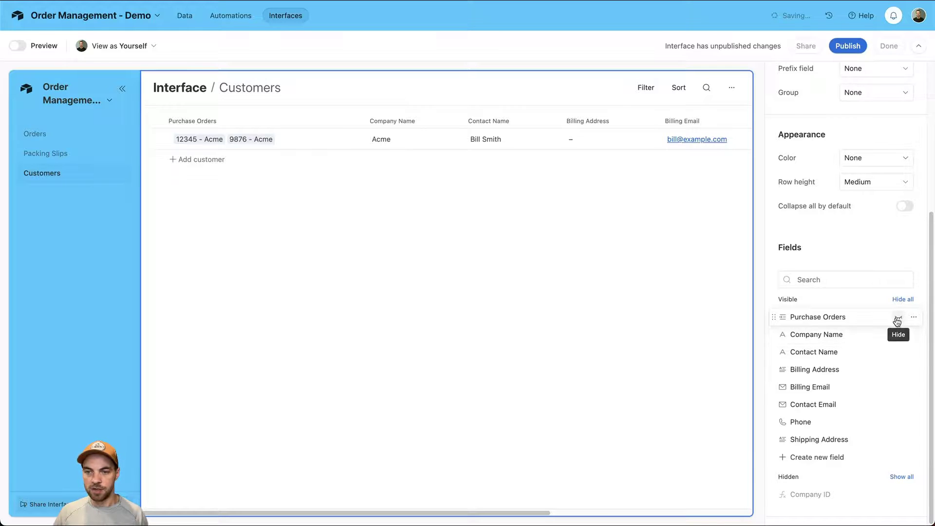
click(896, 321)
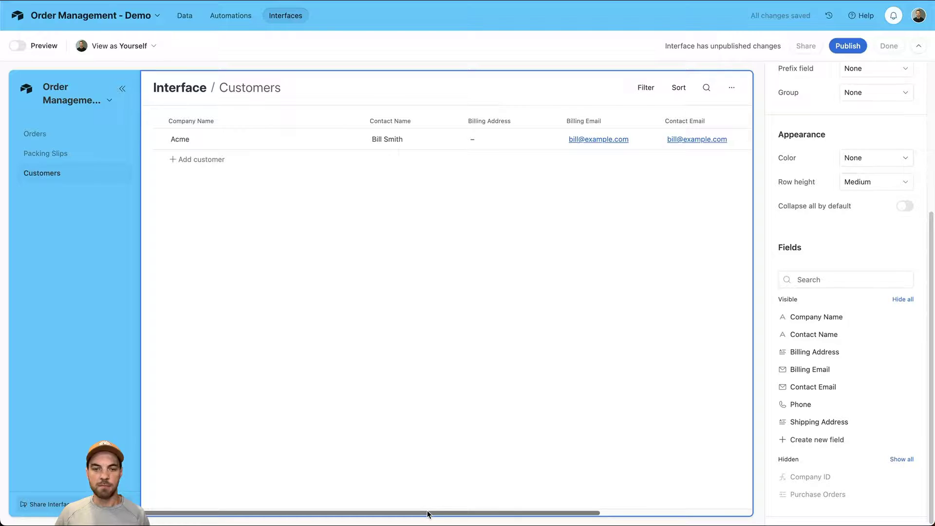
drag(428, 514, 642, 506)
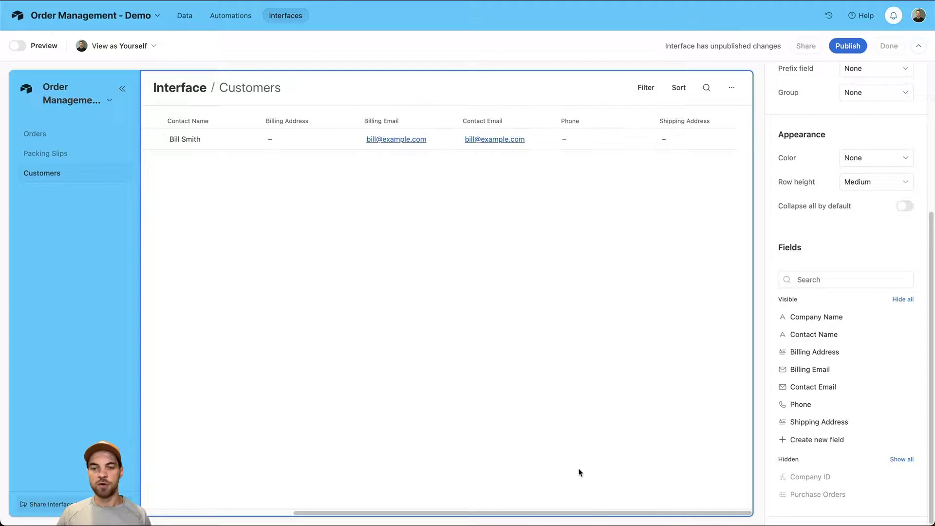
drag(599, 516, 267, 320)
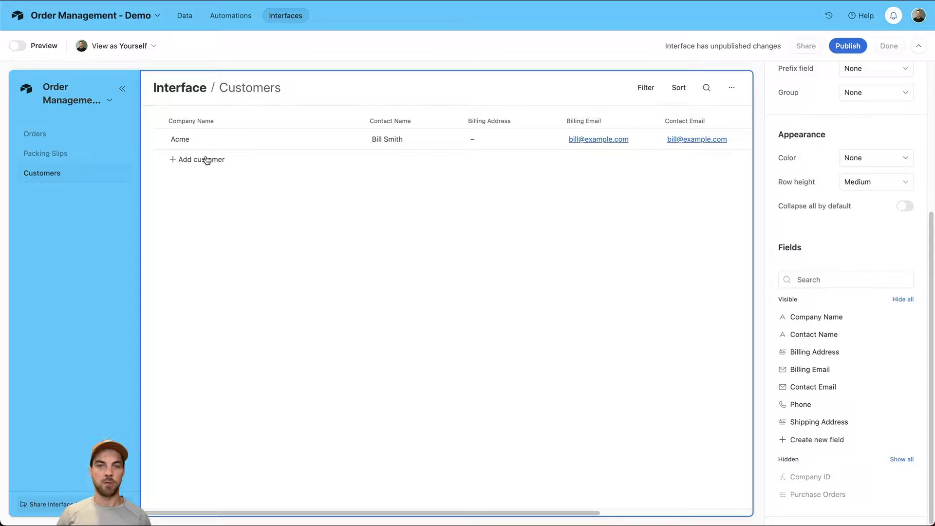
scroll(857, 321, up, 5)
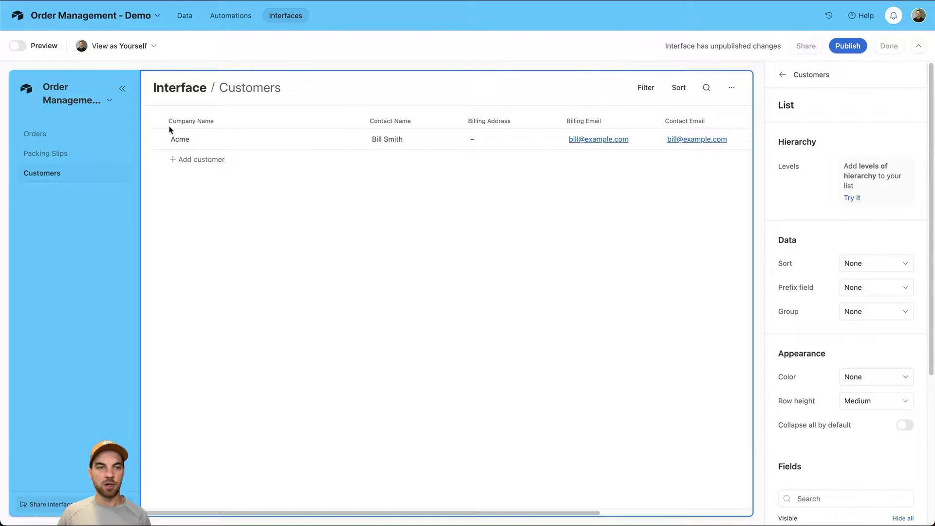
click(64, 138)
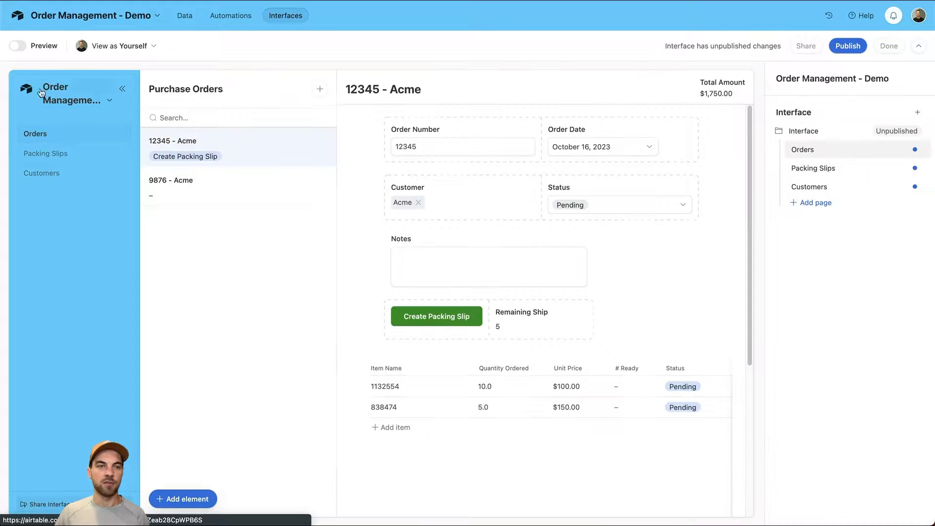
- In preview, create order test-12345 for customer Acme with today's date, October 16, 2023
click(18, 47)
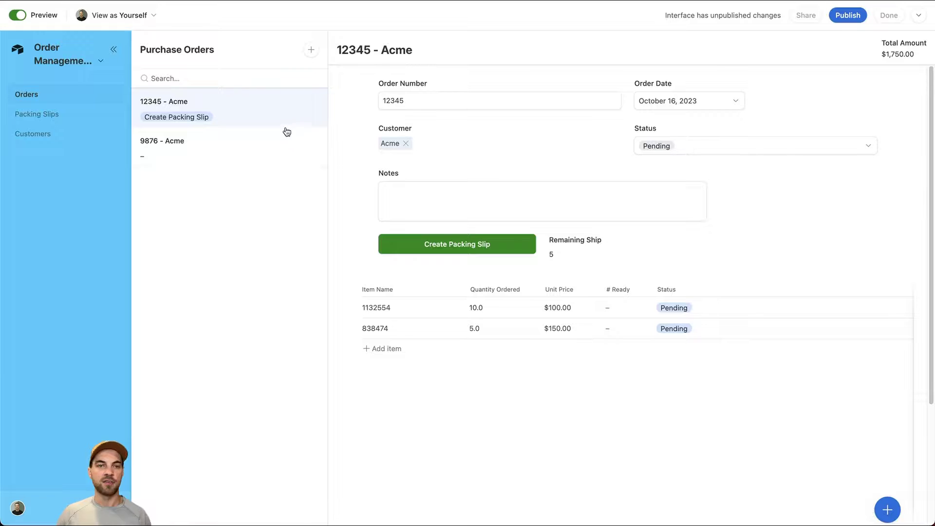
click(195, 149)
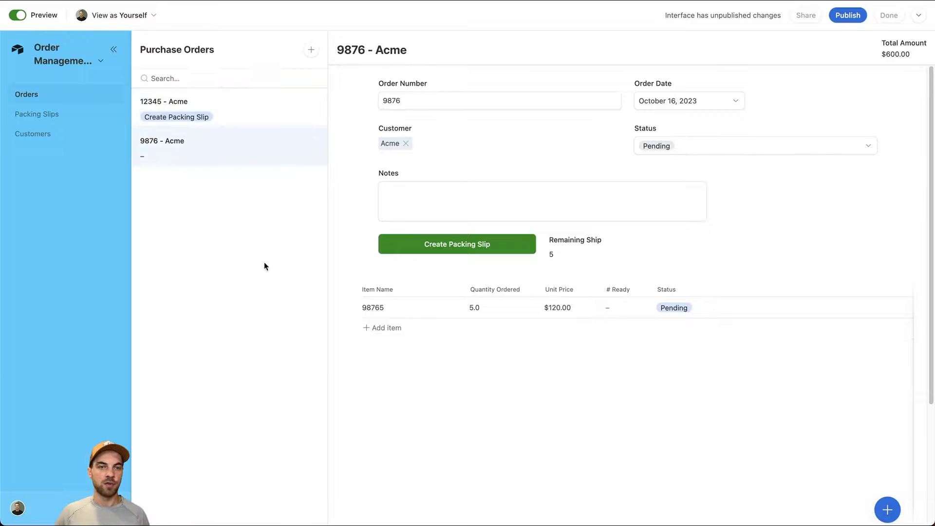
click(312, 53)
text(te)
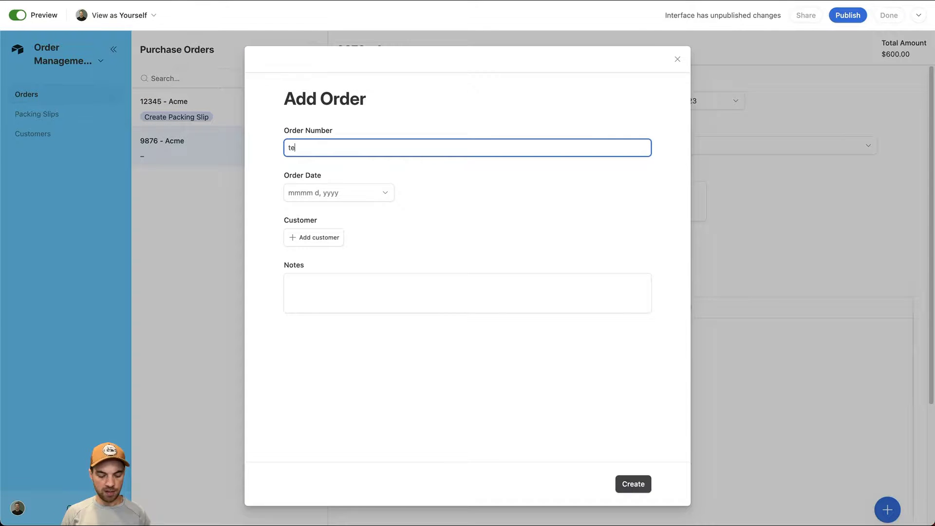
text(st-12345)
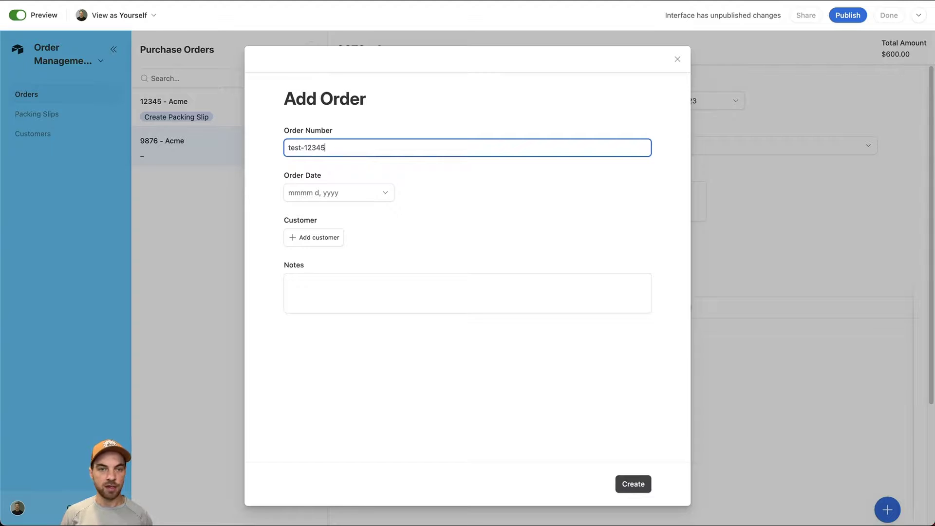
click(326, 194)
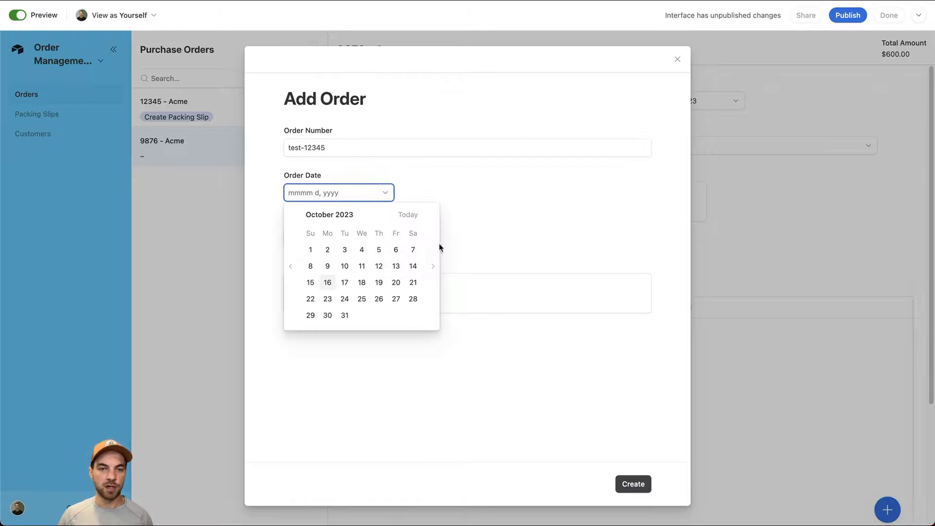
click(416, 216)
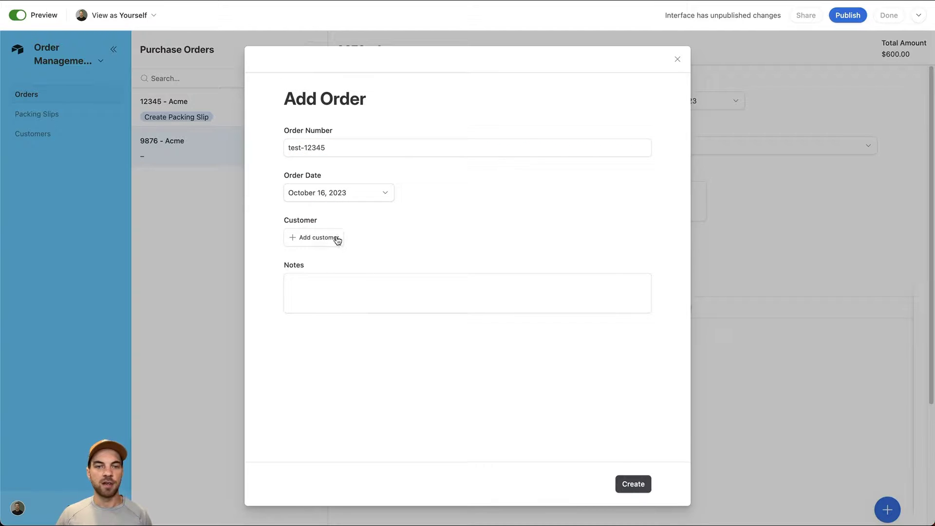
click(334, 238)
click(365, 275)
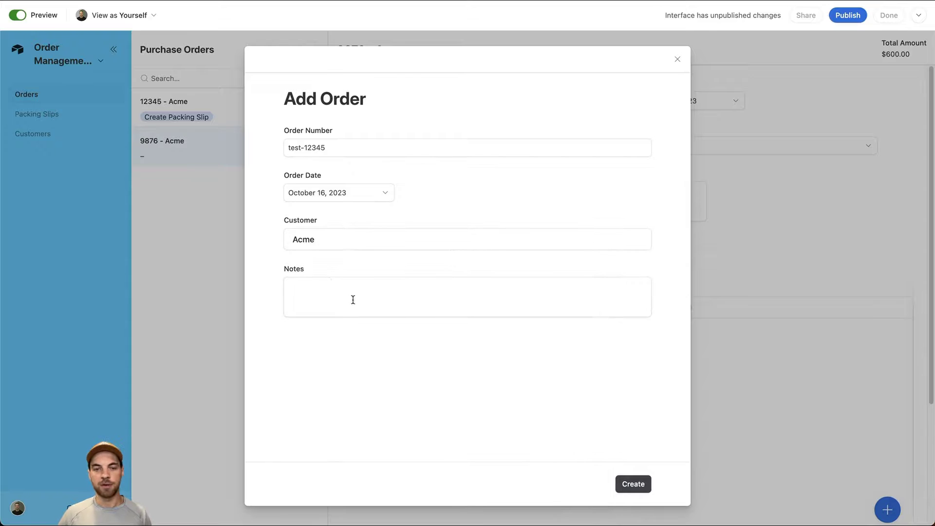
click(633, 485)
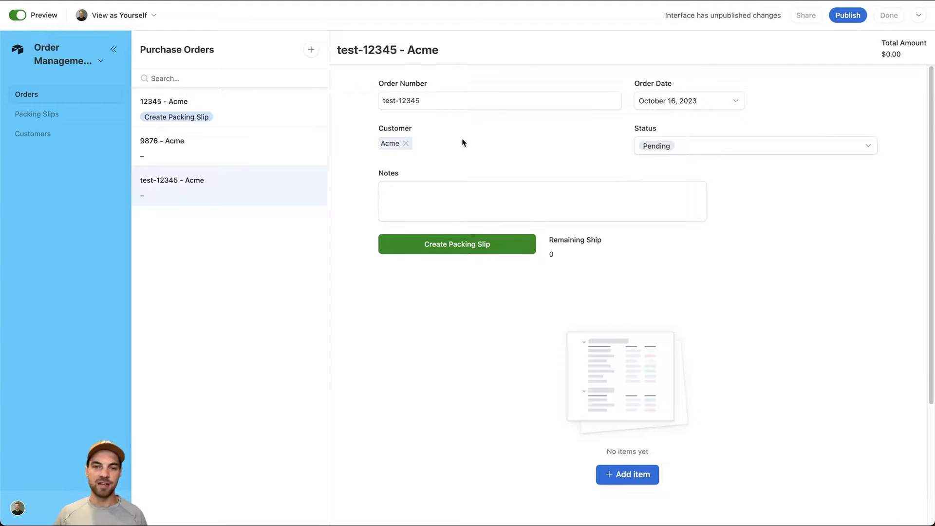
- Add line item 123 (5 at $120) and start item 321 on order test-12345
scroll(629, 429, down, 1)
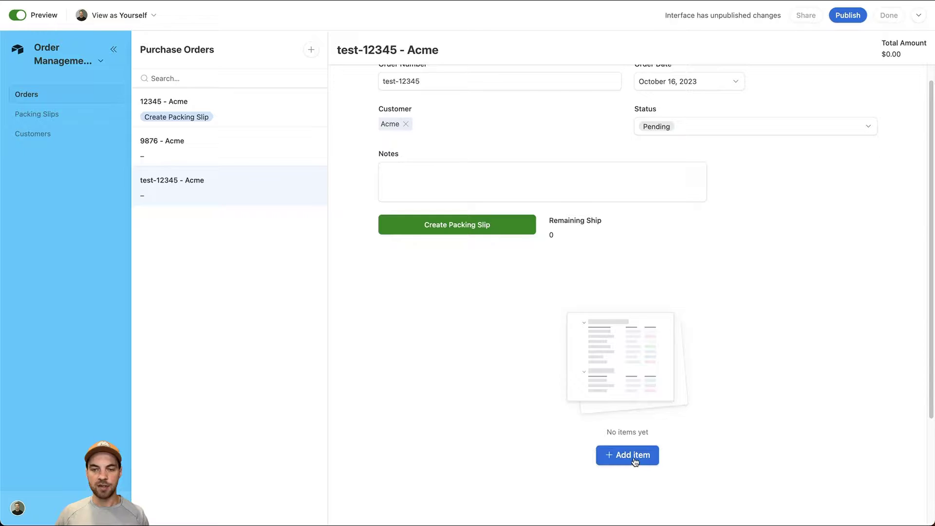
click(636, 460)
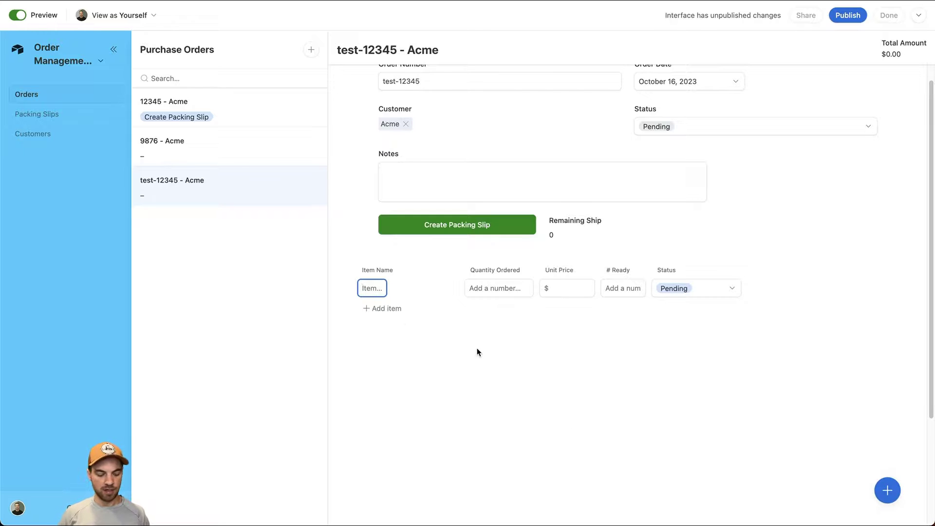
text(123)
click(499, 292)
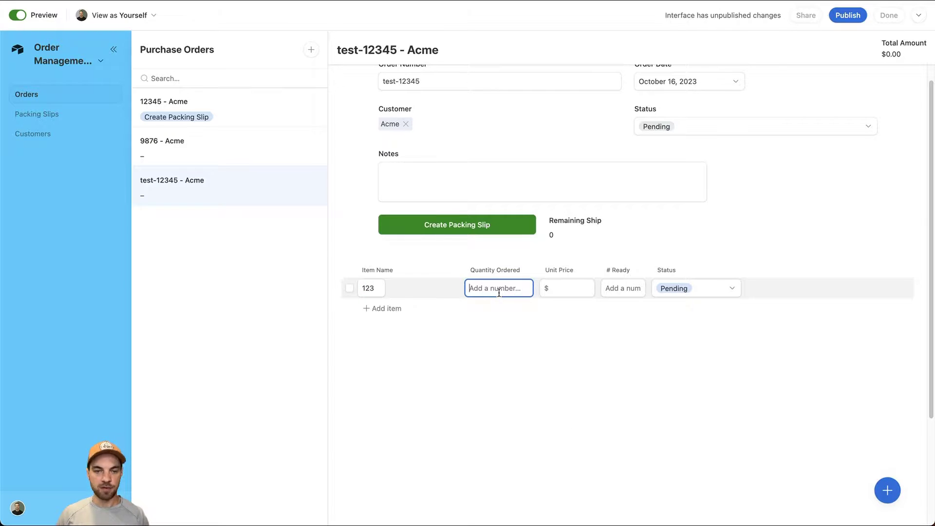
text(5)
click(578, 291)
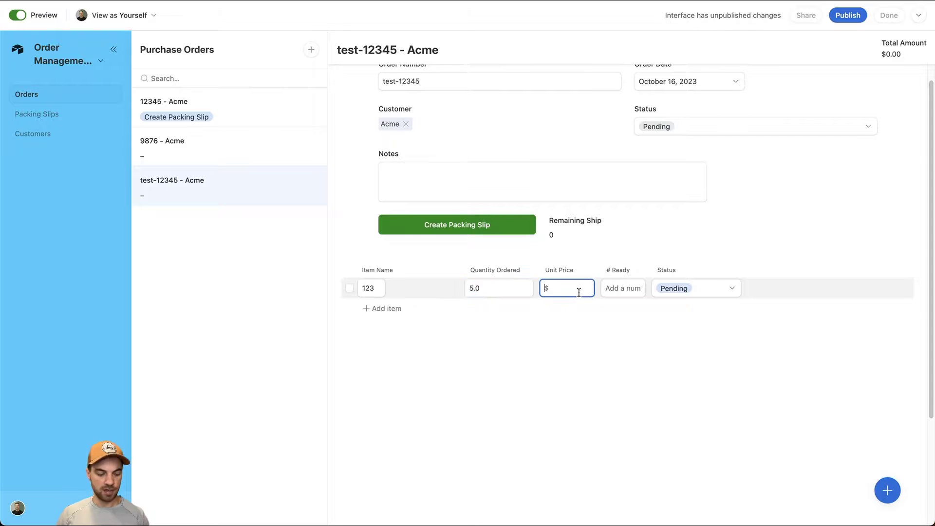
text(120)
click(373, 312)
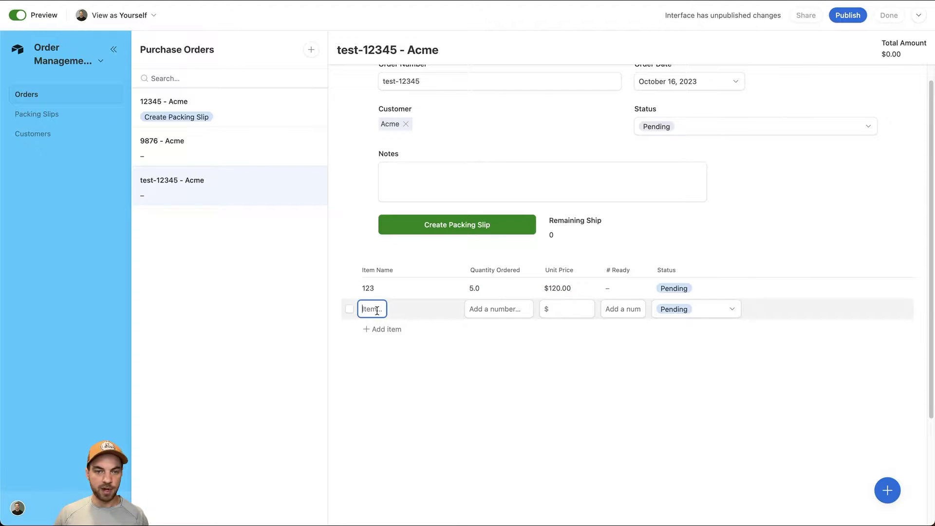
text(321)
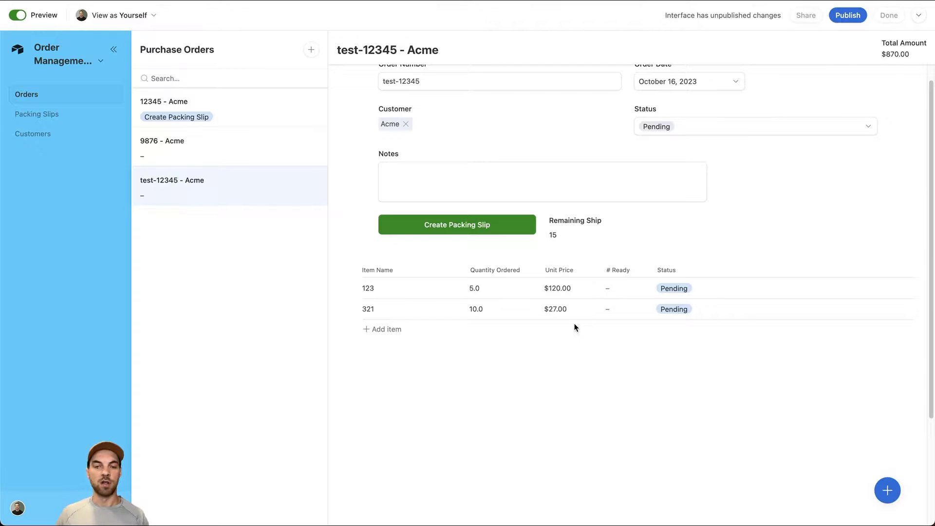
- Mark 5 of item 123 and 8 of item 321 ready, then create the packing slip
scroll(638, 378, down, 1)
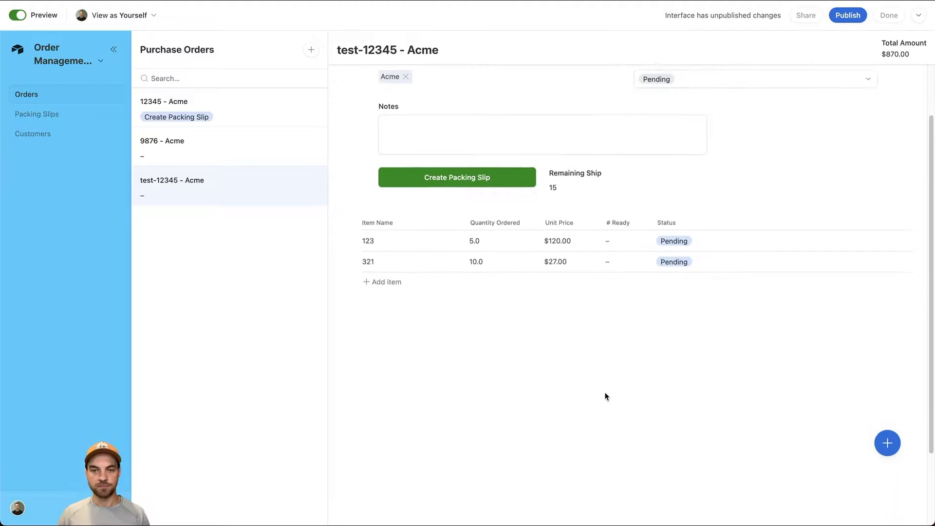
scroll(606, 394, up, 2)
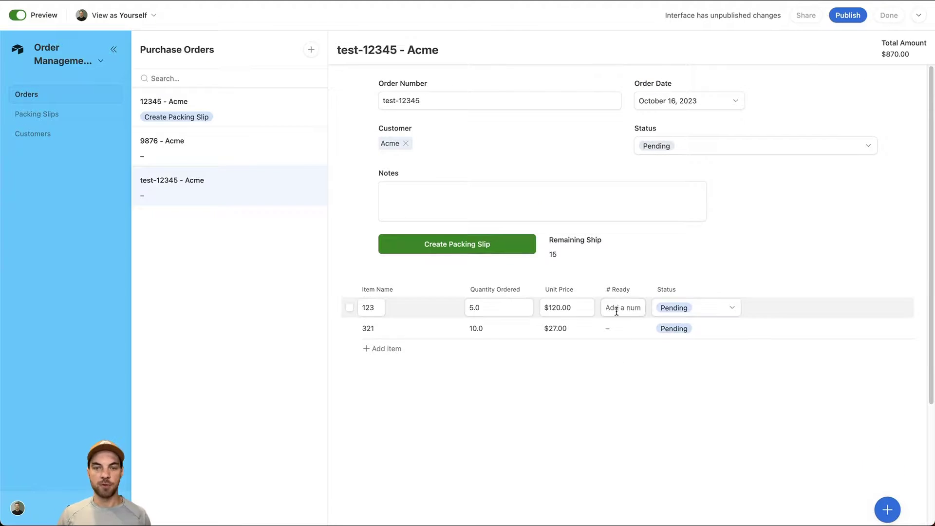
click(621, 311)
text(5)
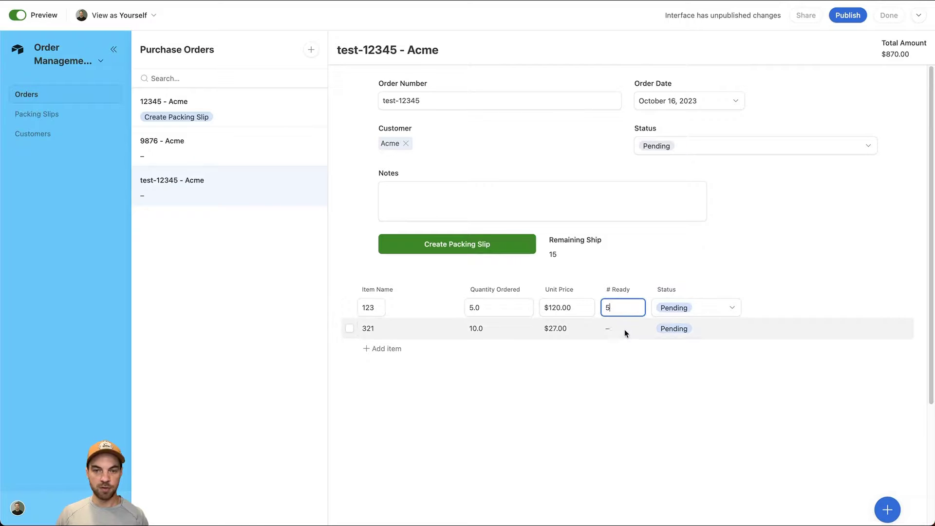
click(622, 329)
text(8)
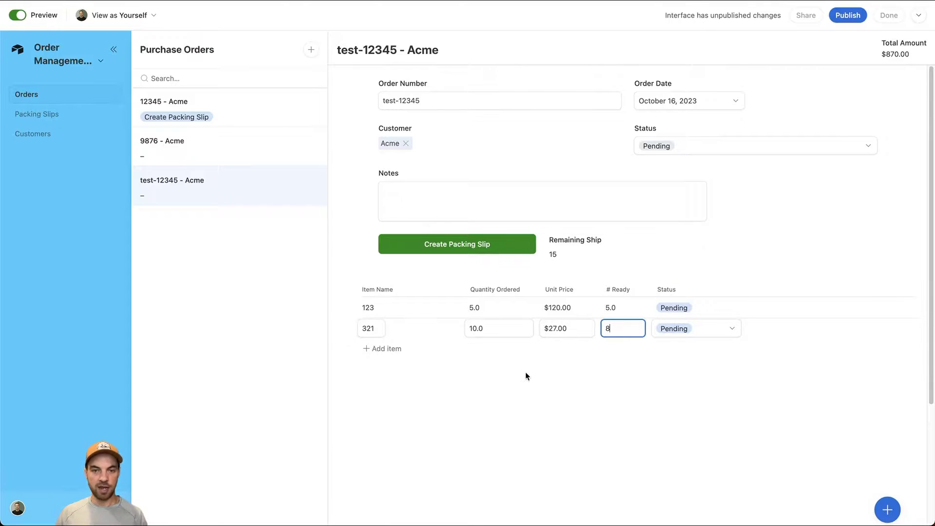
click(628, 423)
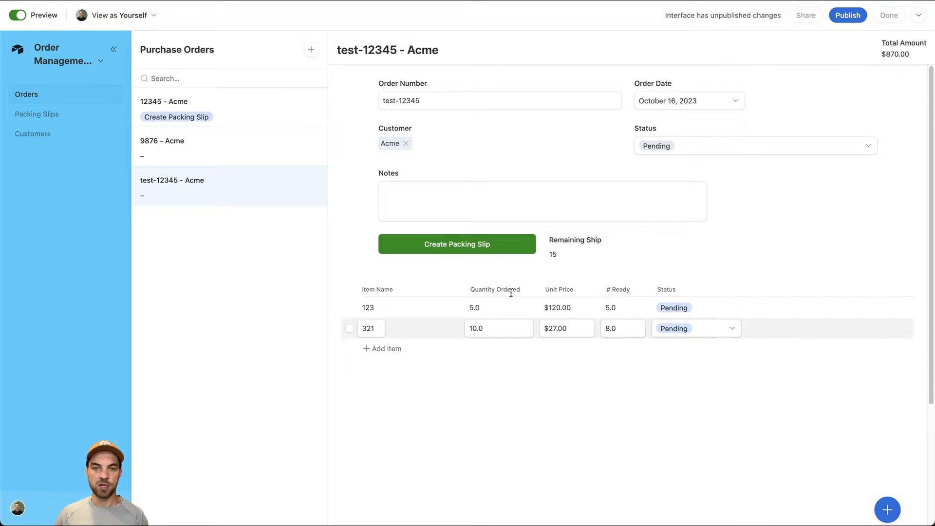
click(440, 249)
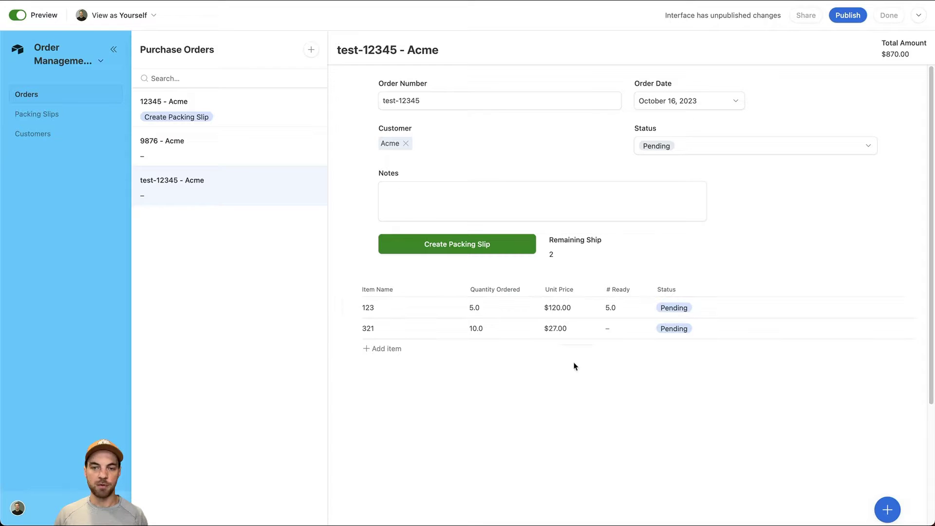
- Open packing slip 2023-5 from the Packing Slips list and launch its signing form
click(37, 117)
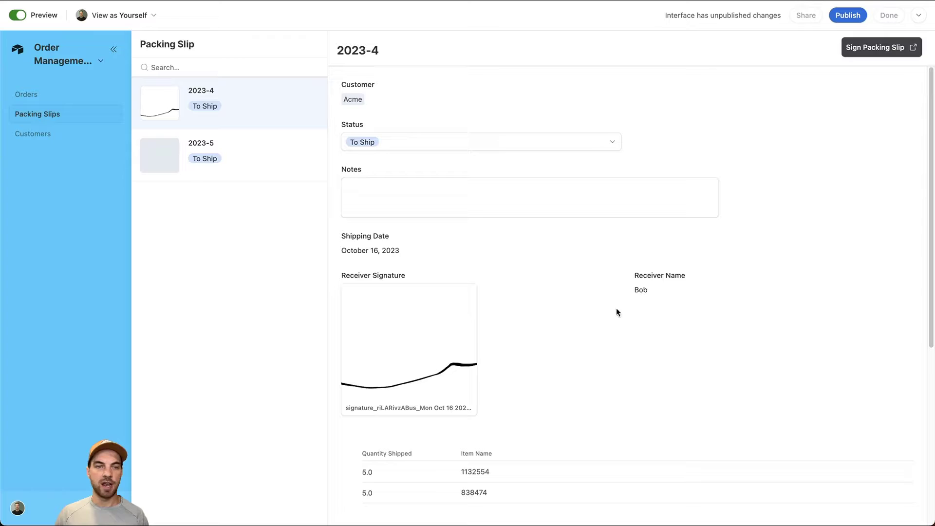
click(243, 154)
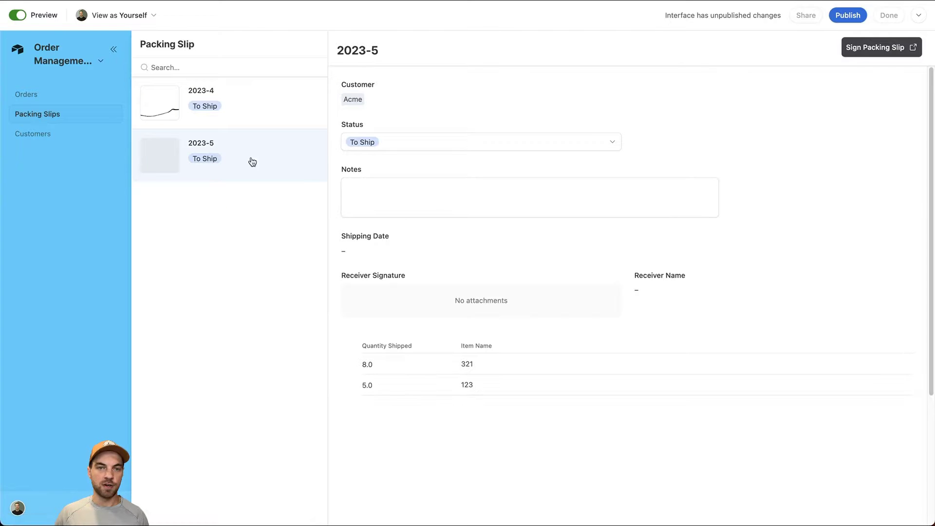
scroll(370, 375, down, 1)
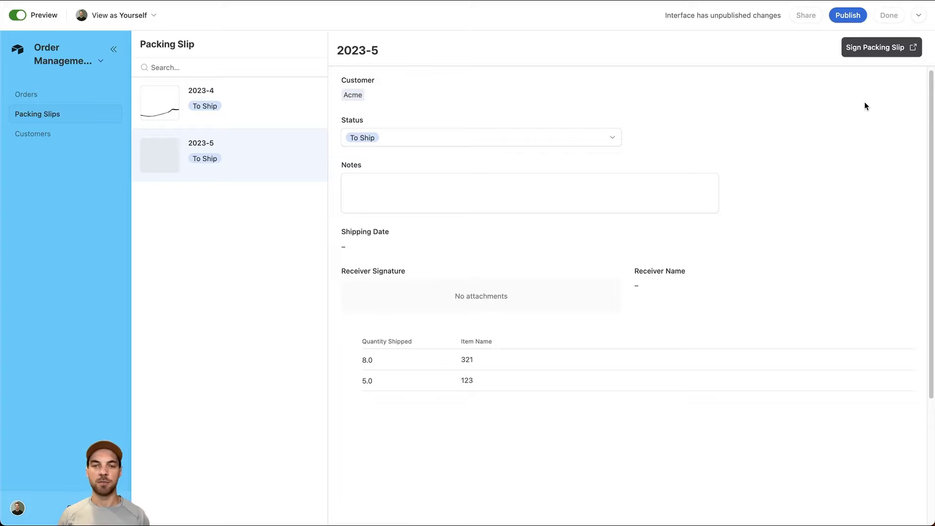
click(872, 55)
- Set the shipping date to today and enter the receiver's name
click(375, 212)
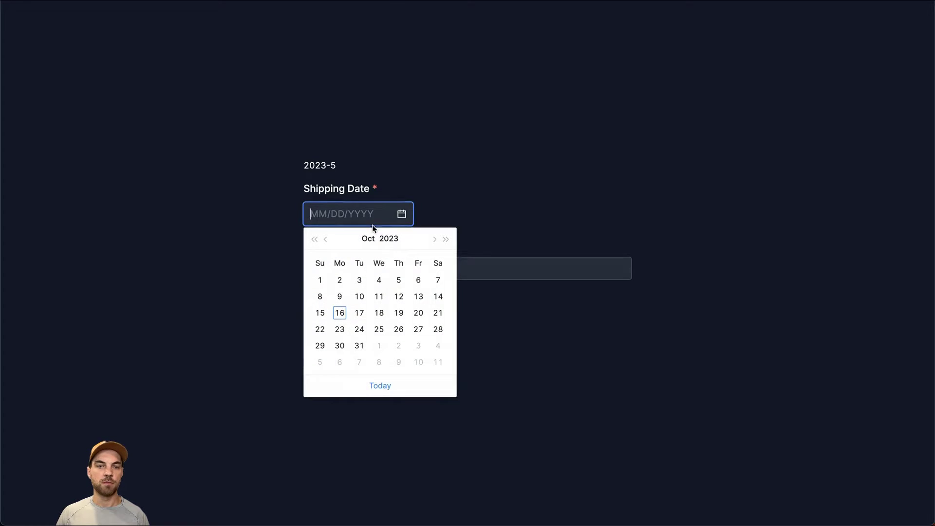
click(380, 386)
click(323, 272)
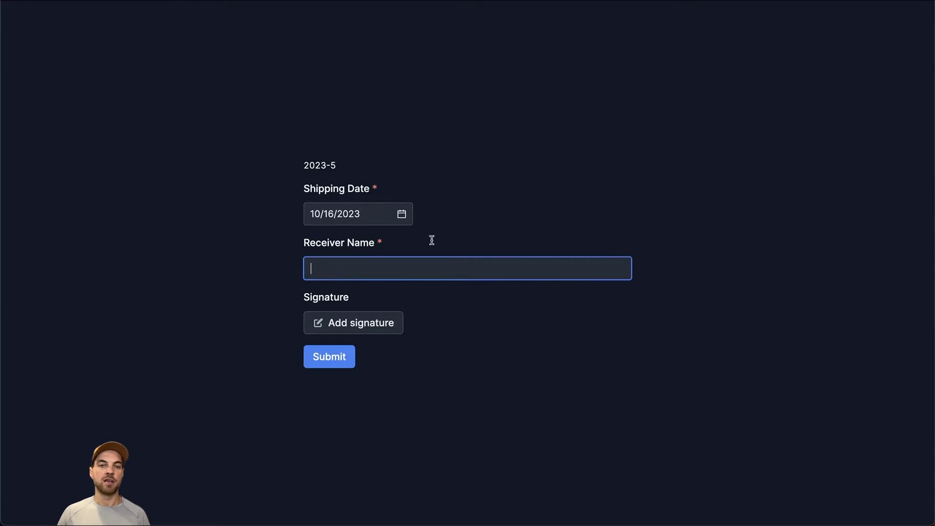
text(Zack)
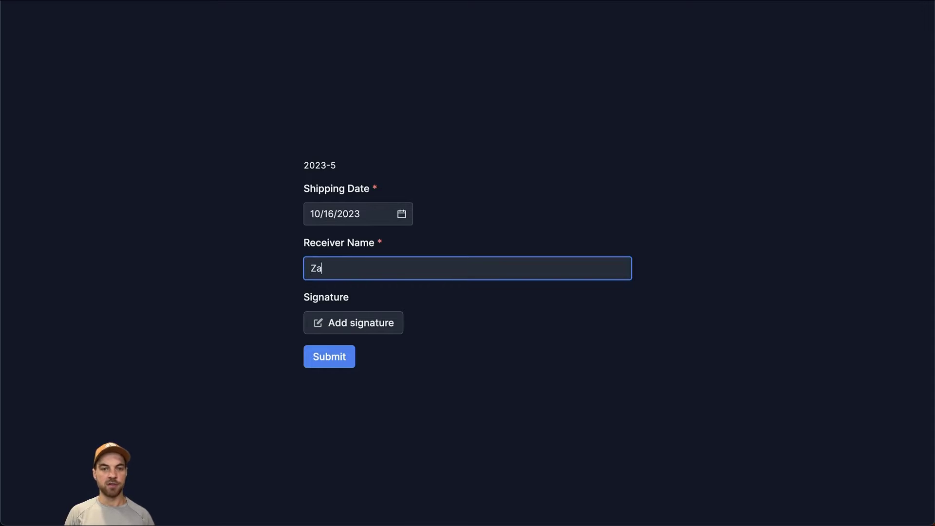
- Draw and accept the receiver's signature, then submit the form
click(400, 327)
drag(367, 125, 507, 150)
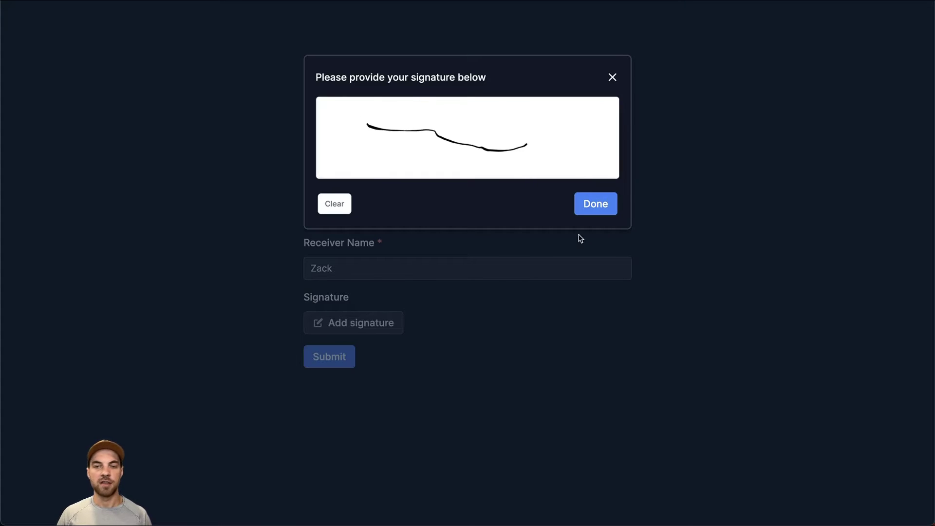
click(598, 204)
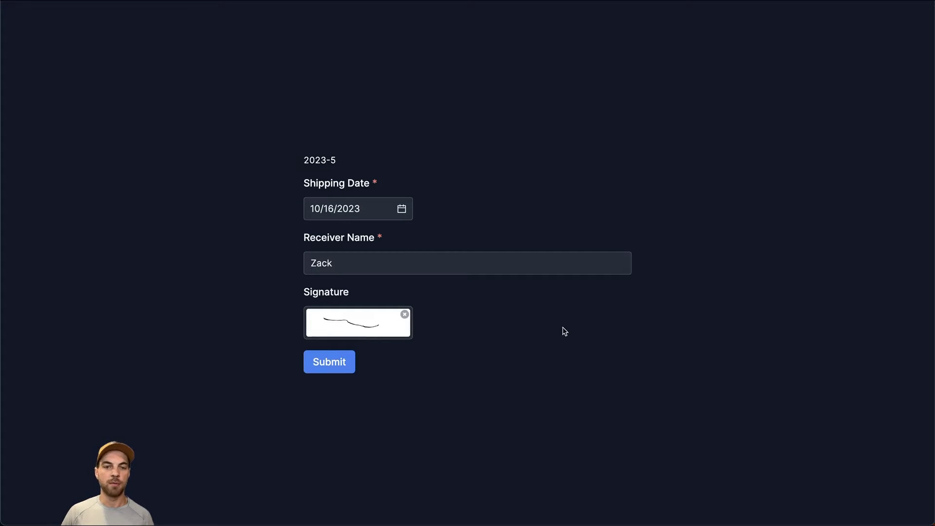
click(338, 370)
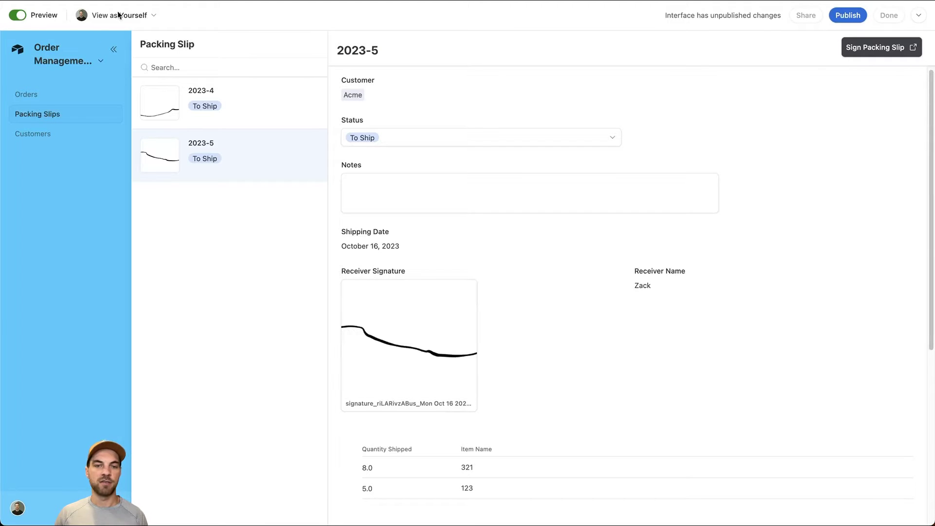
scroll(519, 282, down, 2)
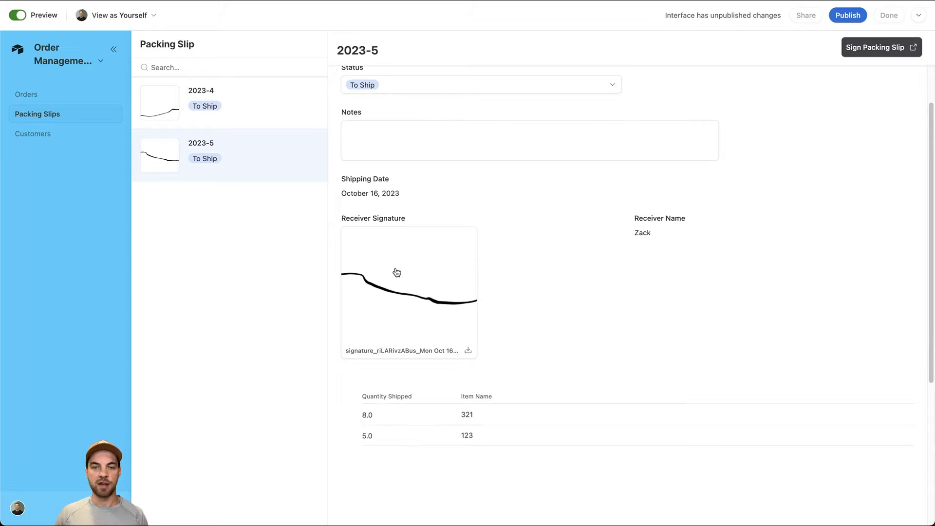
click(425, 273)
key(Escape)
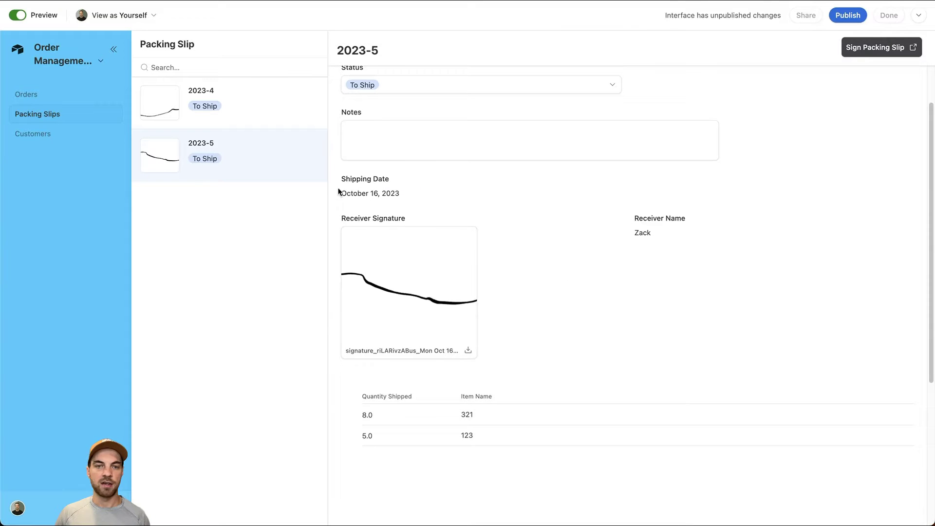
drag(338, 191, 429, 194)
click(431, 193)
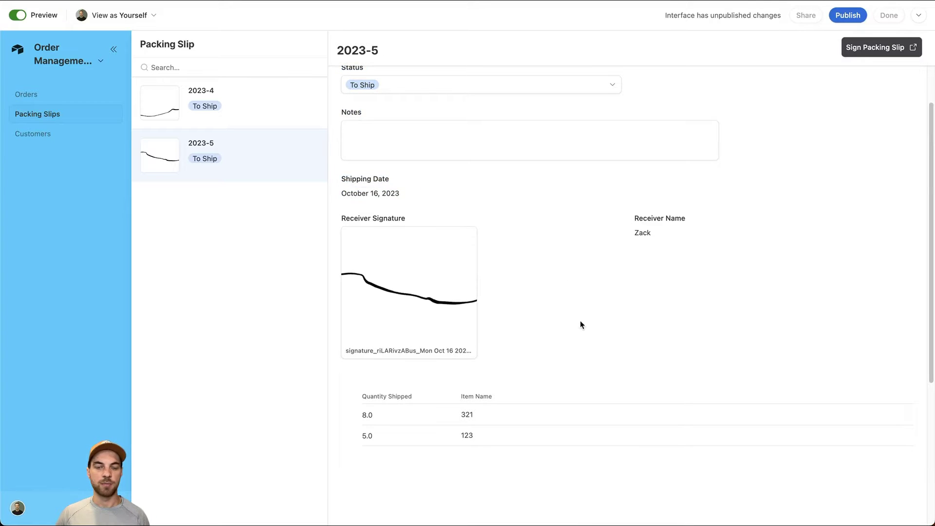
scroll(582, 323, up, 2)
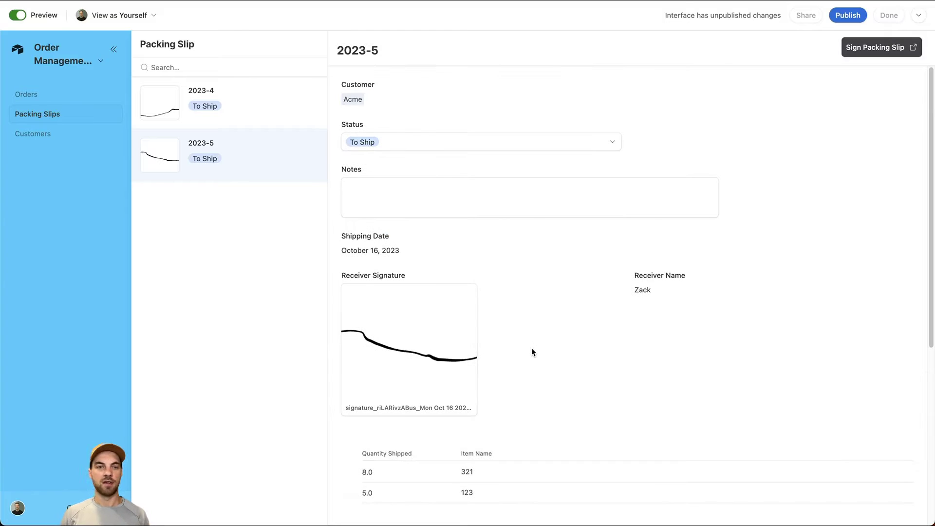